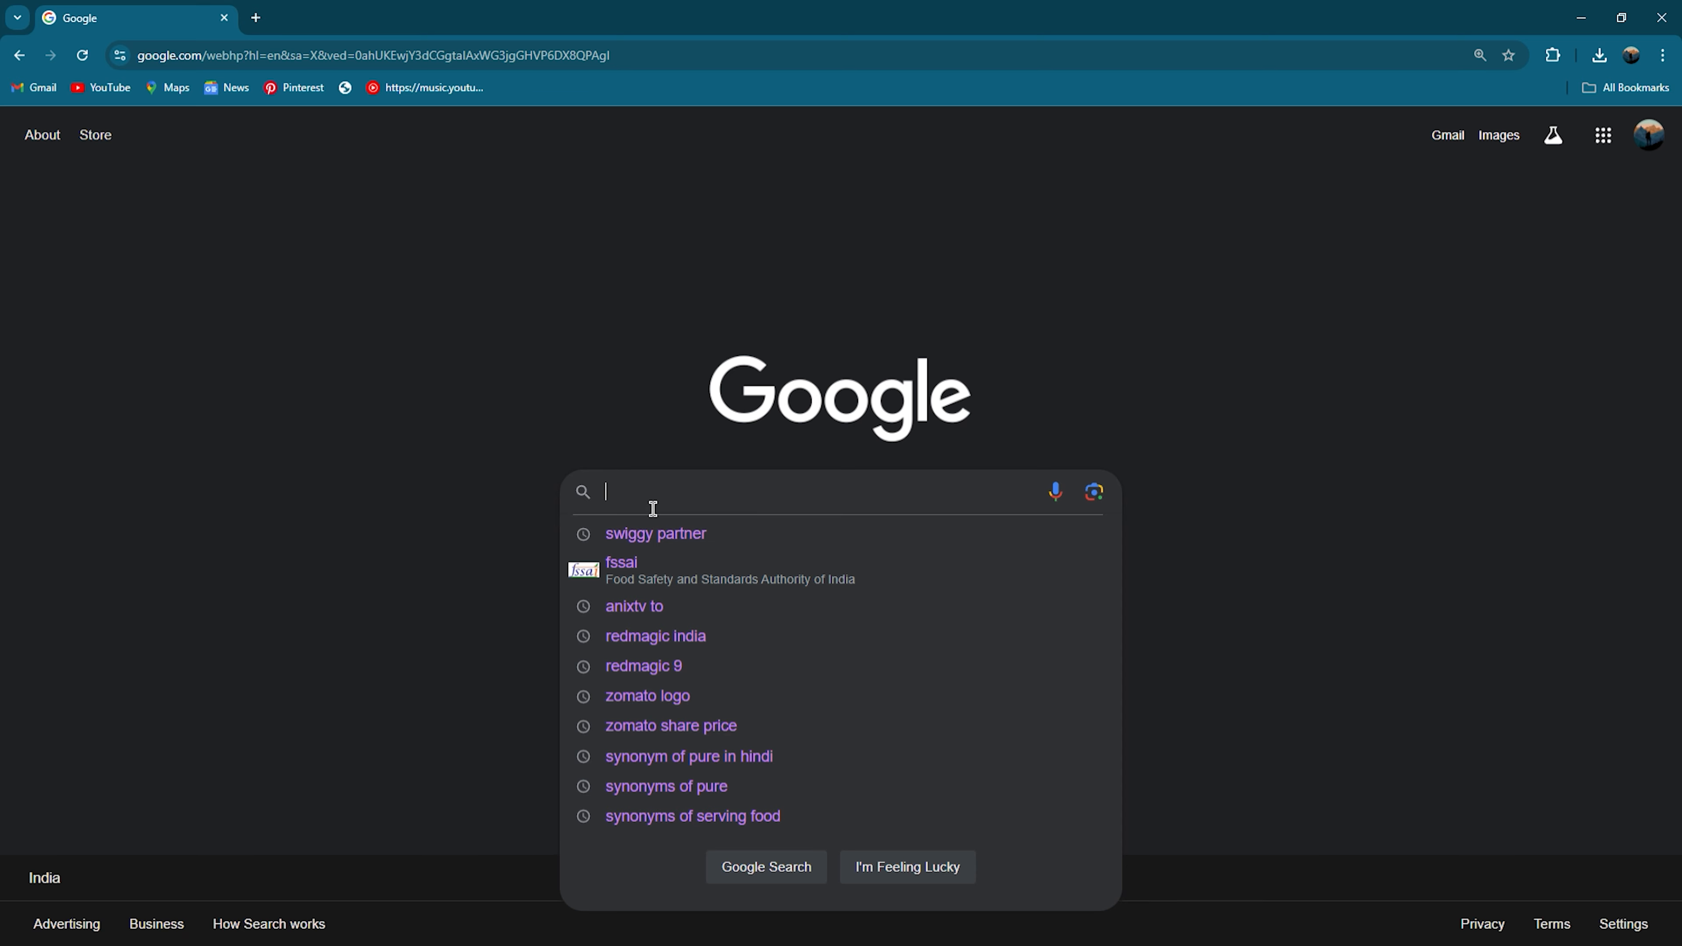
- Search Google for FASSAI and scroll to the official fssai.gov.in results with the FoSCoS link
{"action": "type", "text": "FASSAI"}
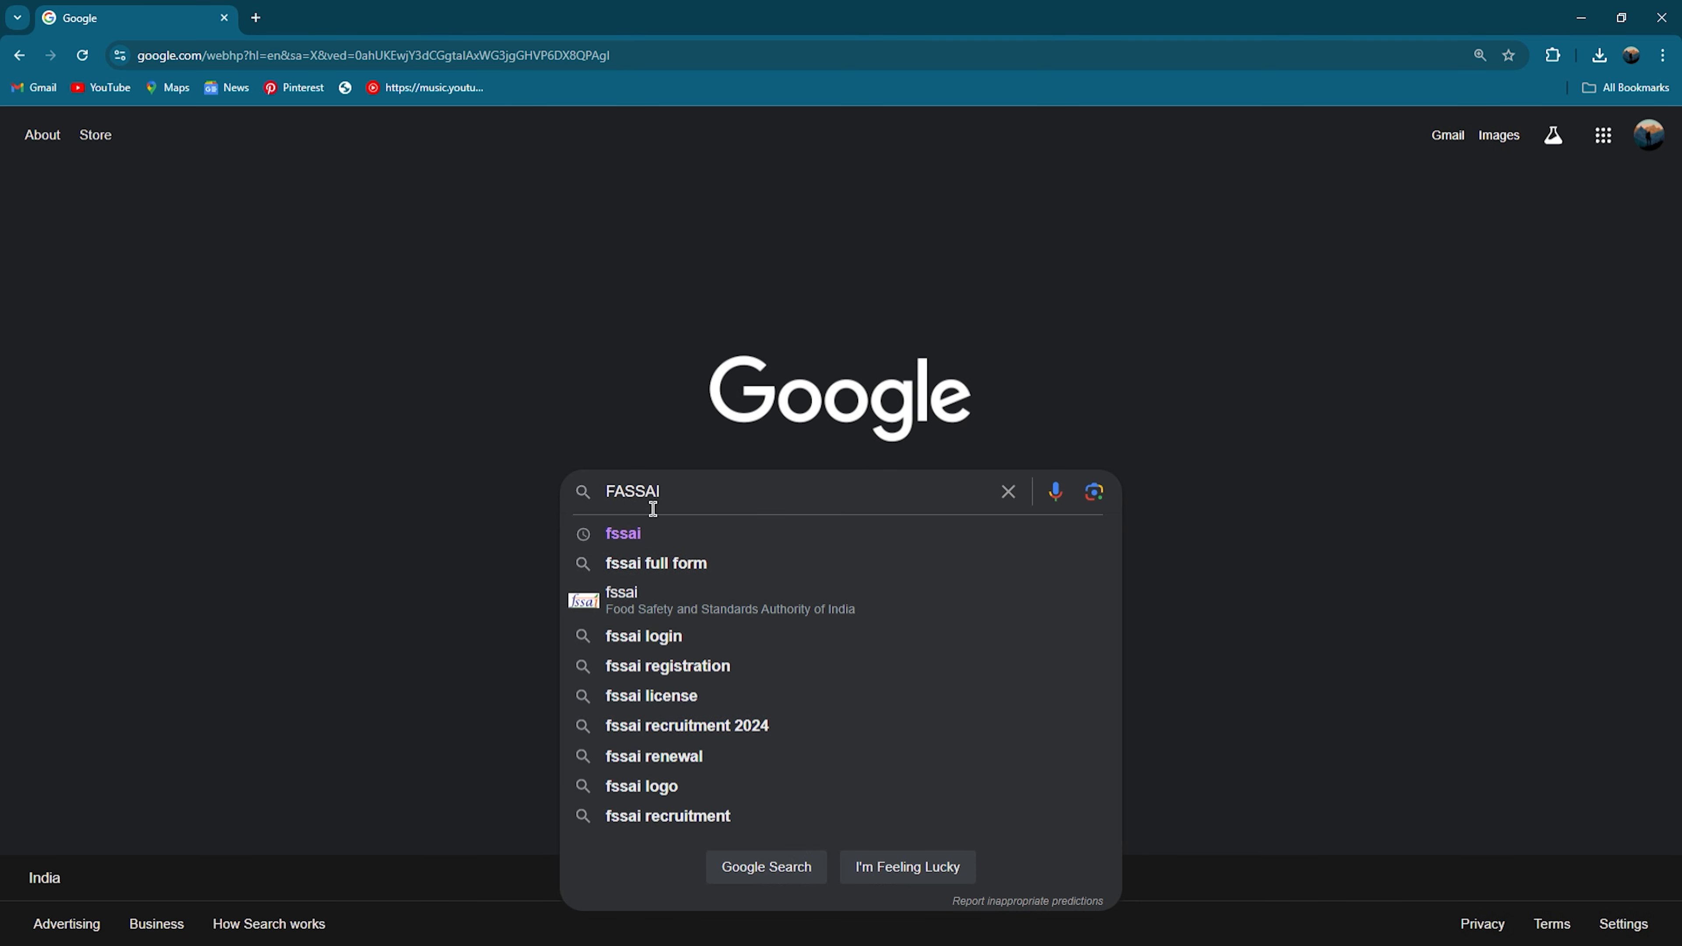
{"action": "key", "text": "Return"}
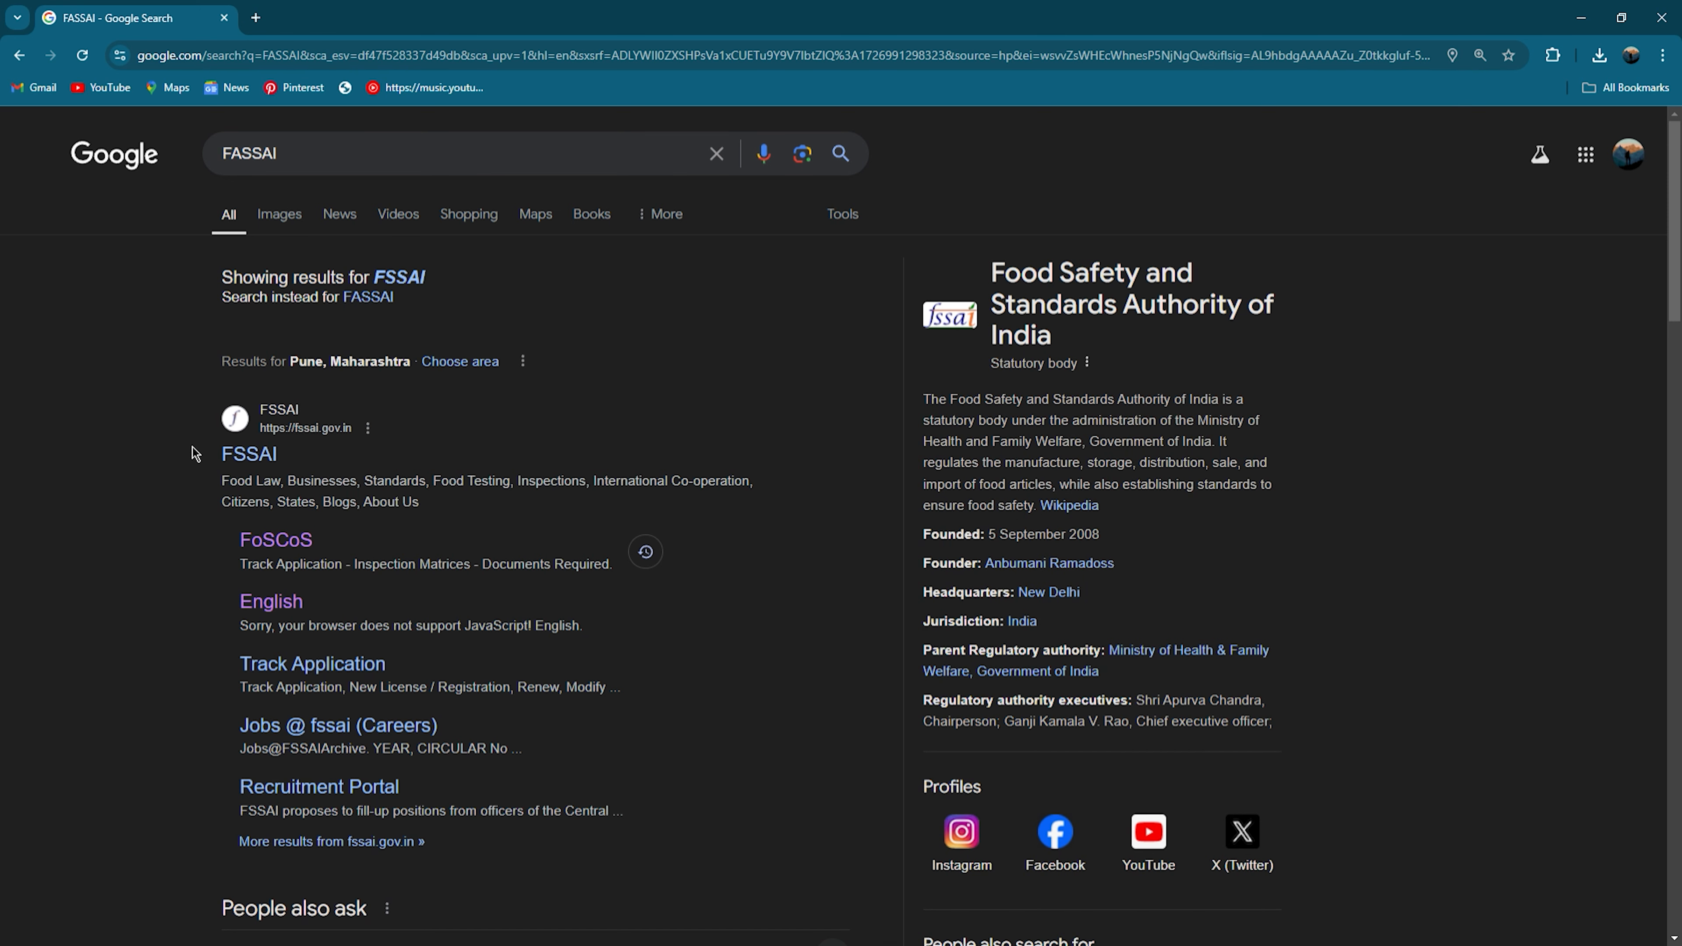
{"action": "scroll", "coordinate": [176, 559], "scroll_direction": "down", "scroll_amount": 1}
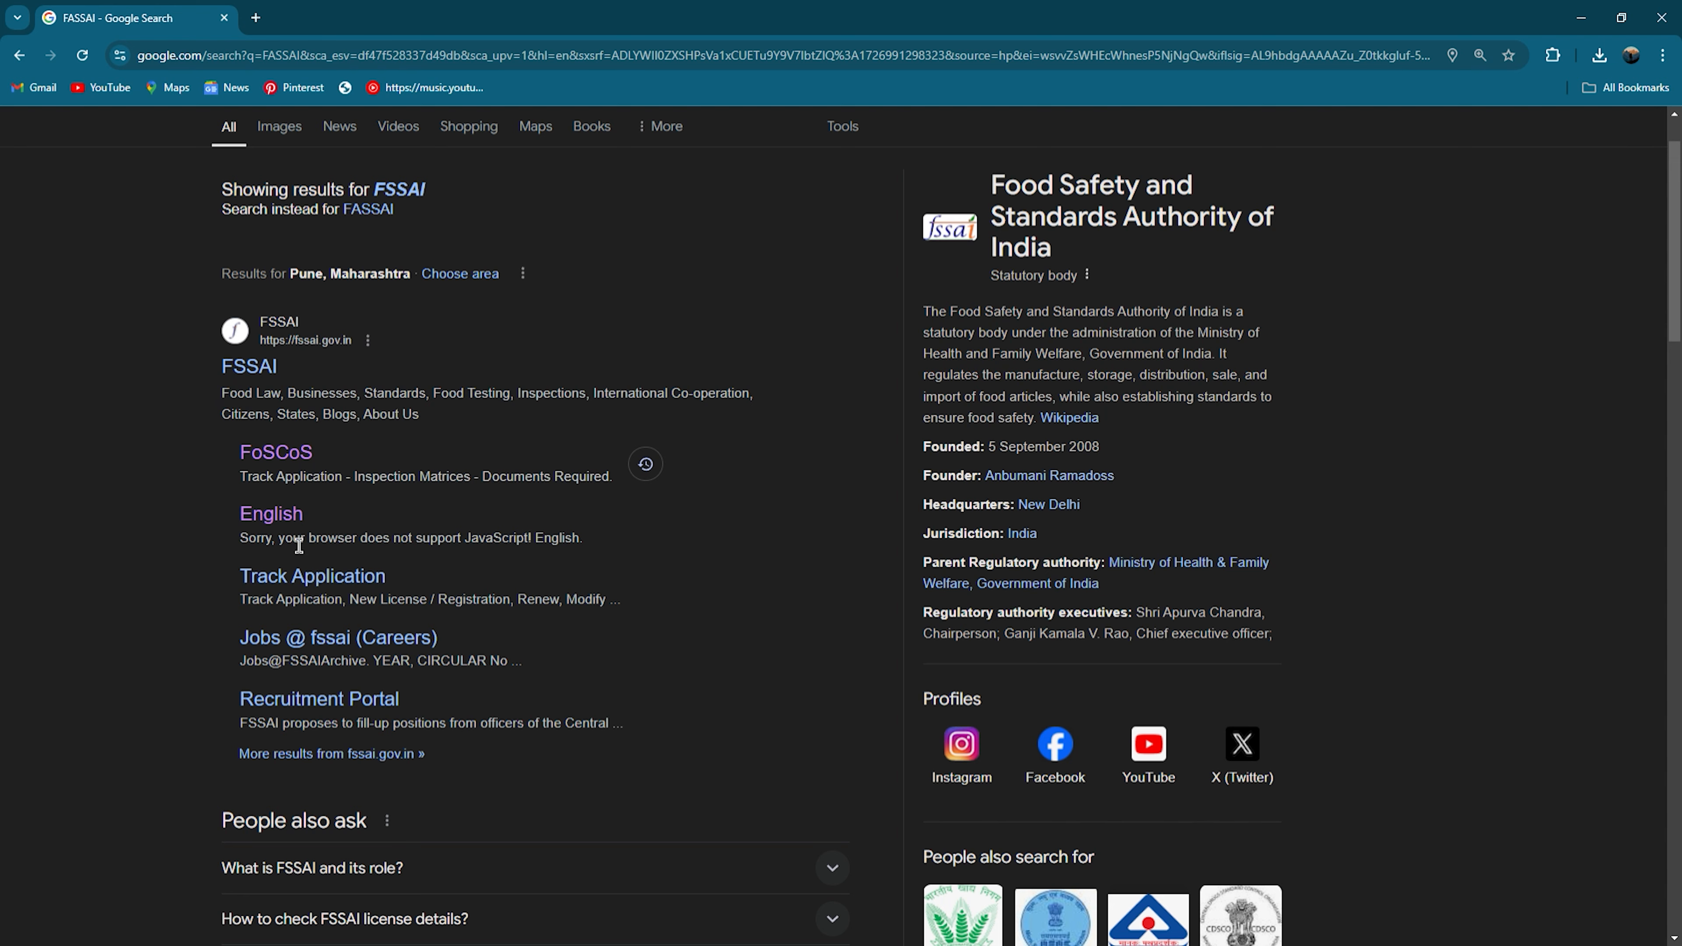
- Go to the FoSCoS portal from the results, close the social-media announcement popup, and browse the homepage
{"action": "left_click", "coordinate": [298, 464]}
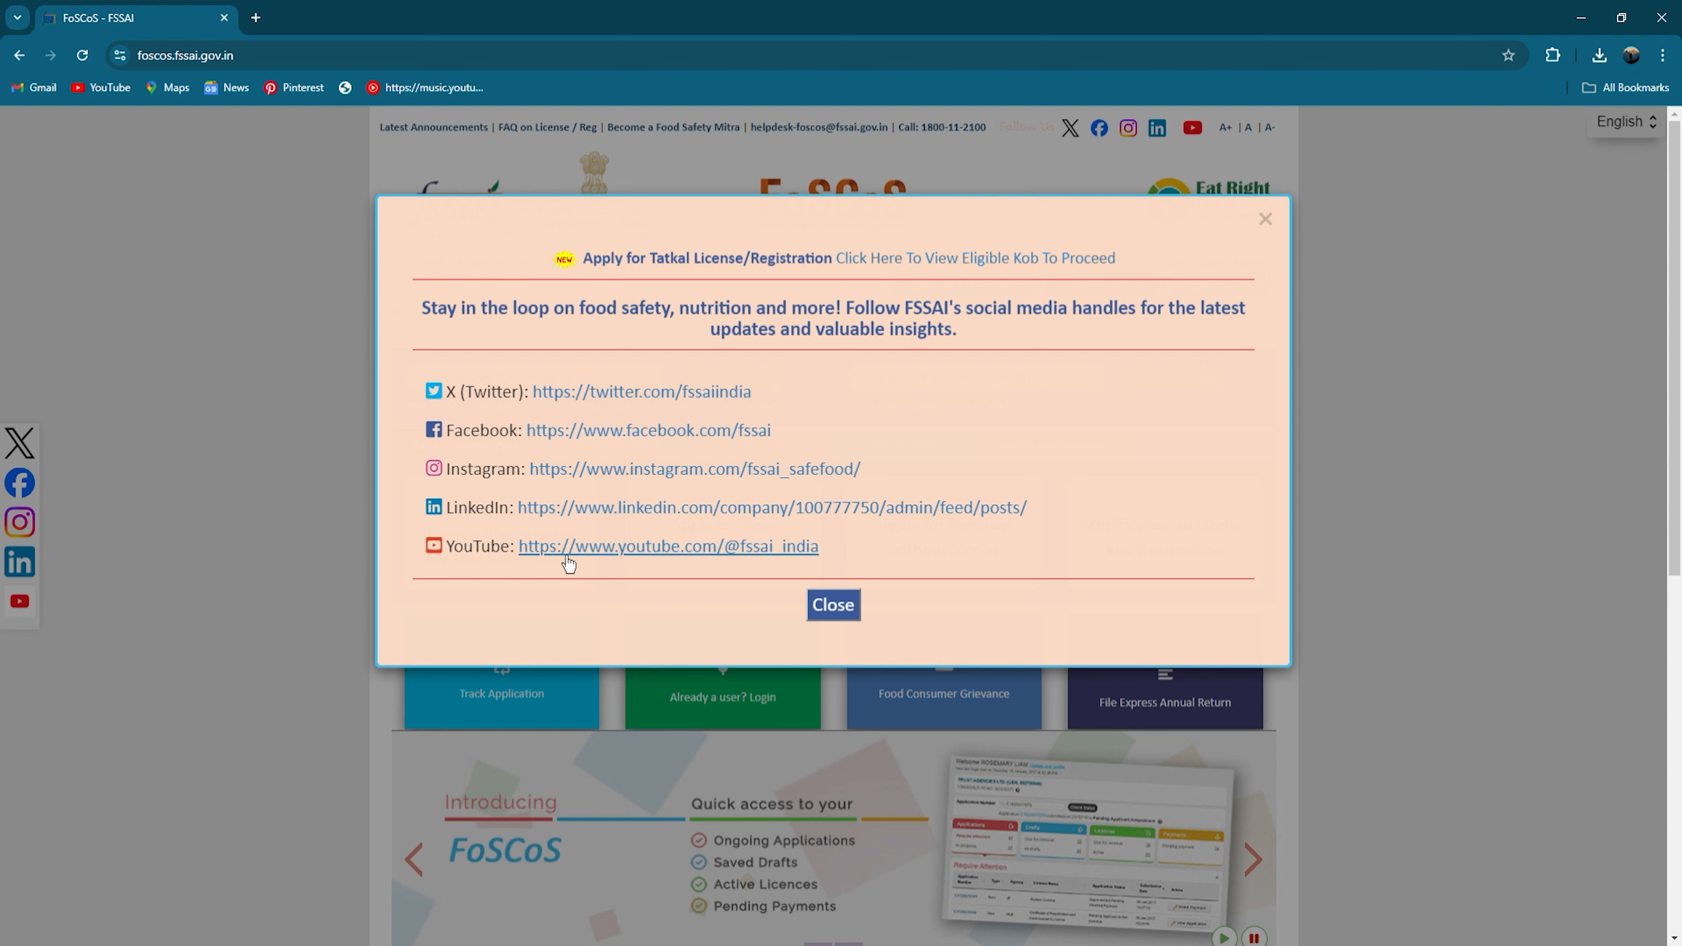
{"action": "left_click", "coordinate": [844, 615]}
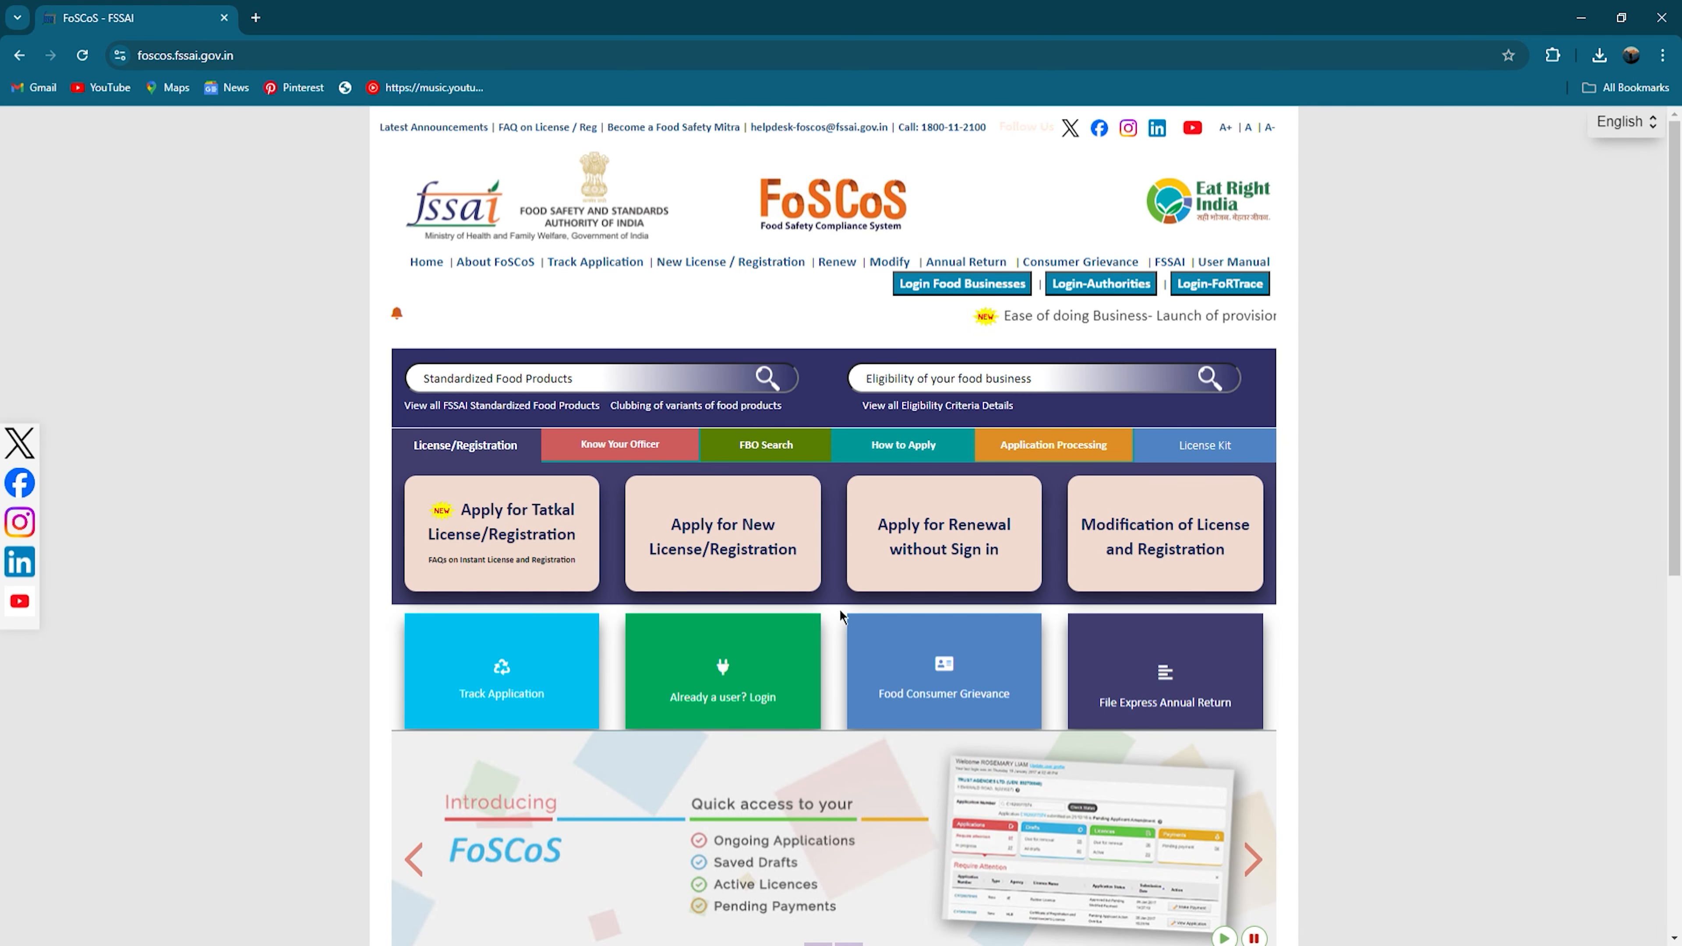
{"action": "scroll", "coordinate": [840, 609], "scroll_direction": "down", "scroll_amount": 1}
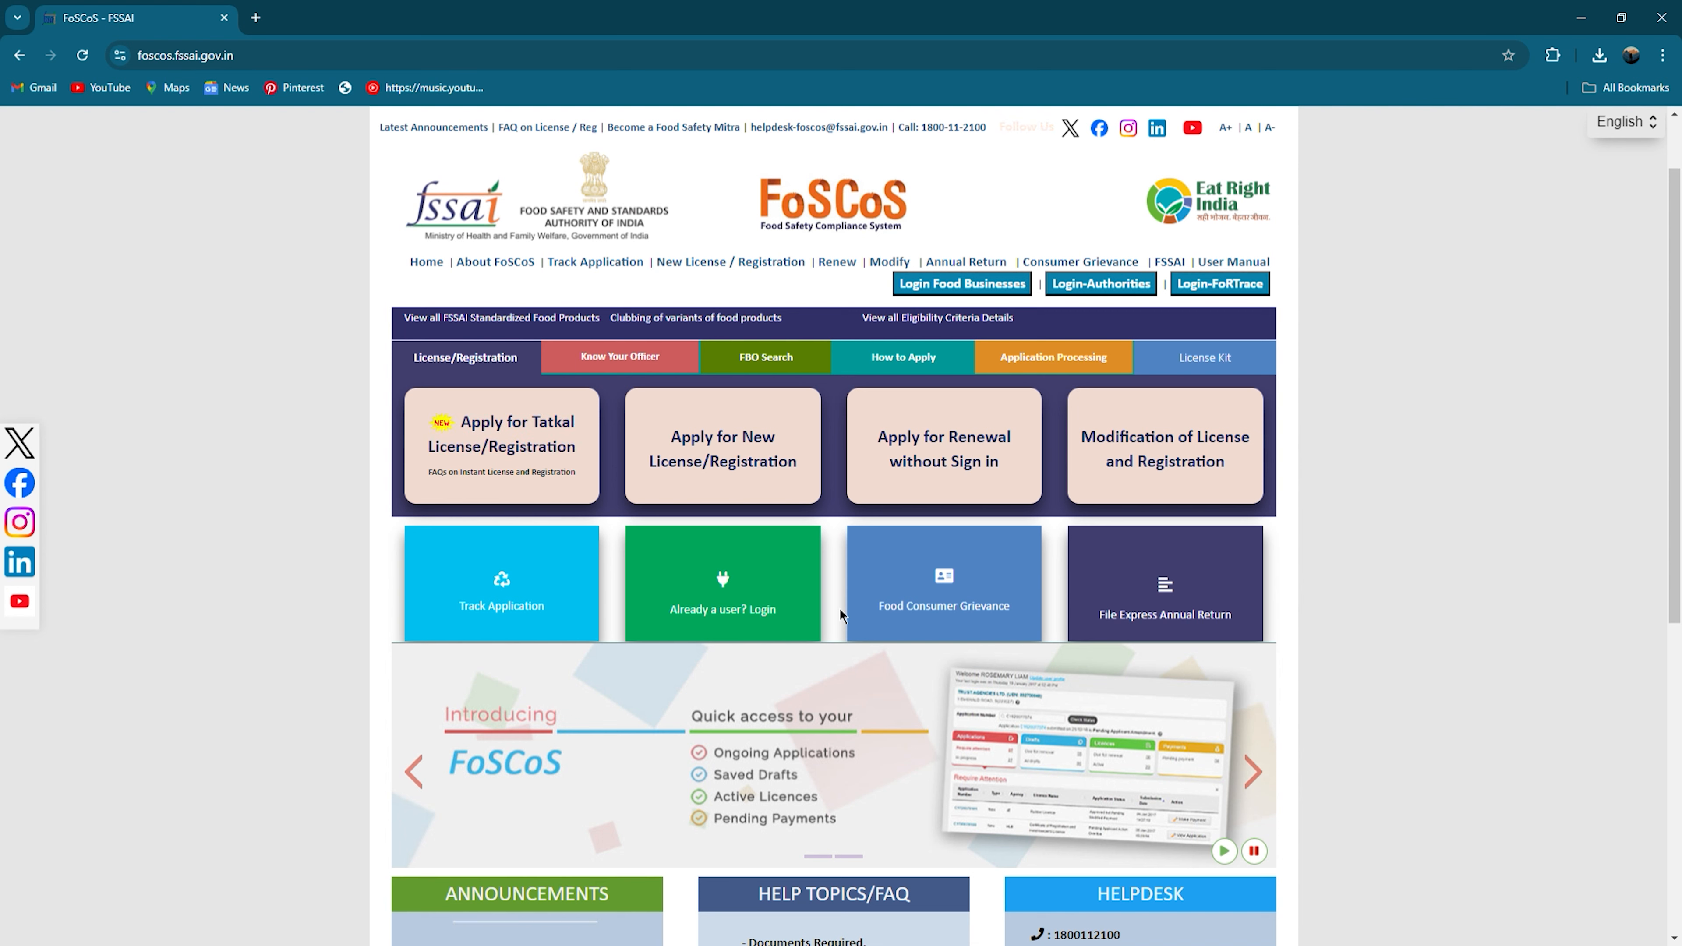
{"action": "scroll", "coordinate": [839, 609], "scroll_direction": "up", "scroll_amount": 1}
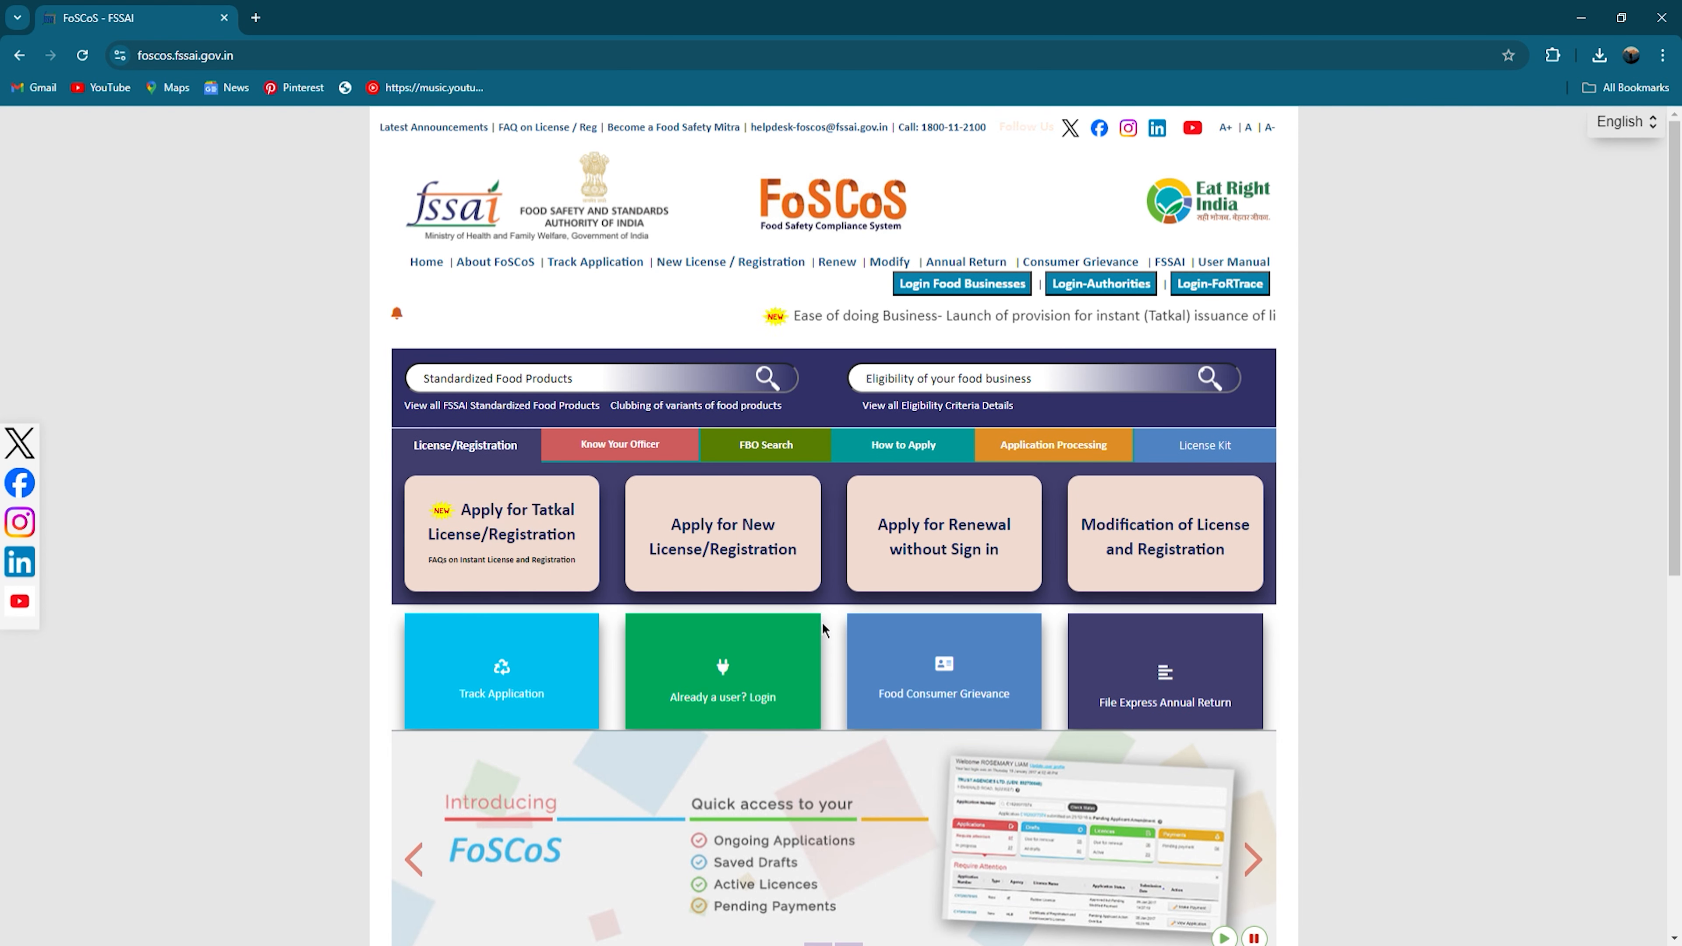
{"action": "scroll", "coordinate": [821, 622], "scroll_direction": "down", "scroll_amount": 1}
{"action": "scroll", "coordinate": [821, 622], "scroll_direction": "down", "scroll_amount": 1}
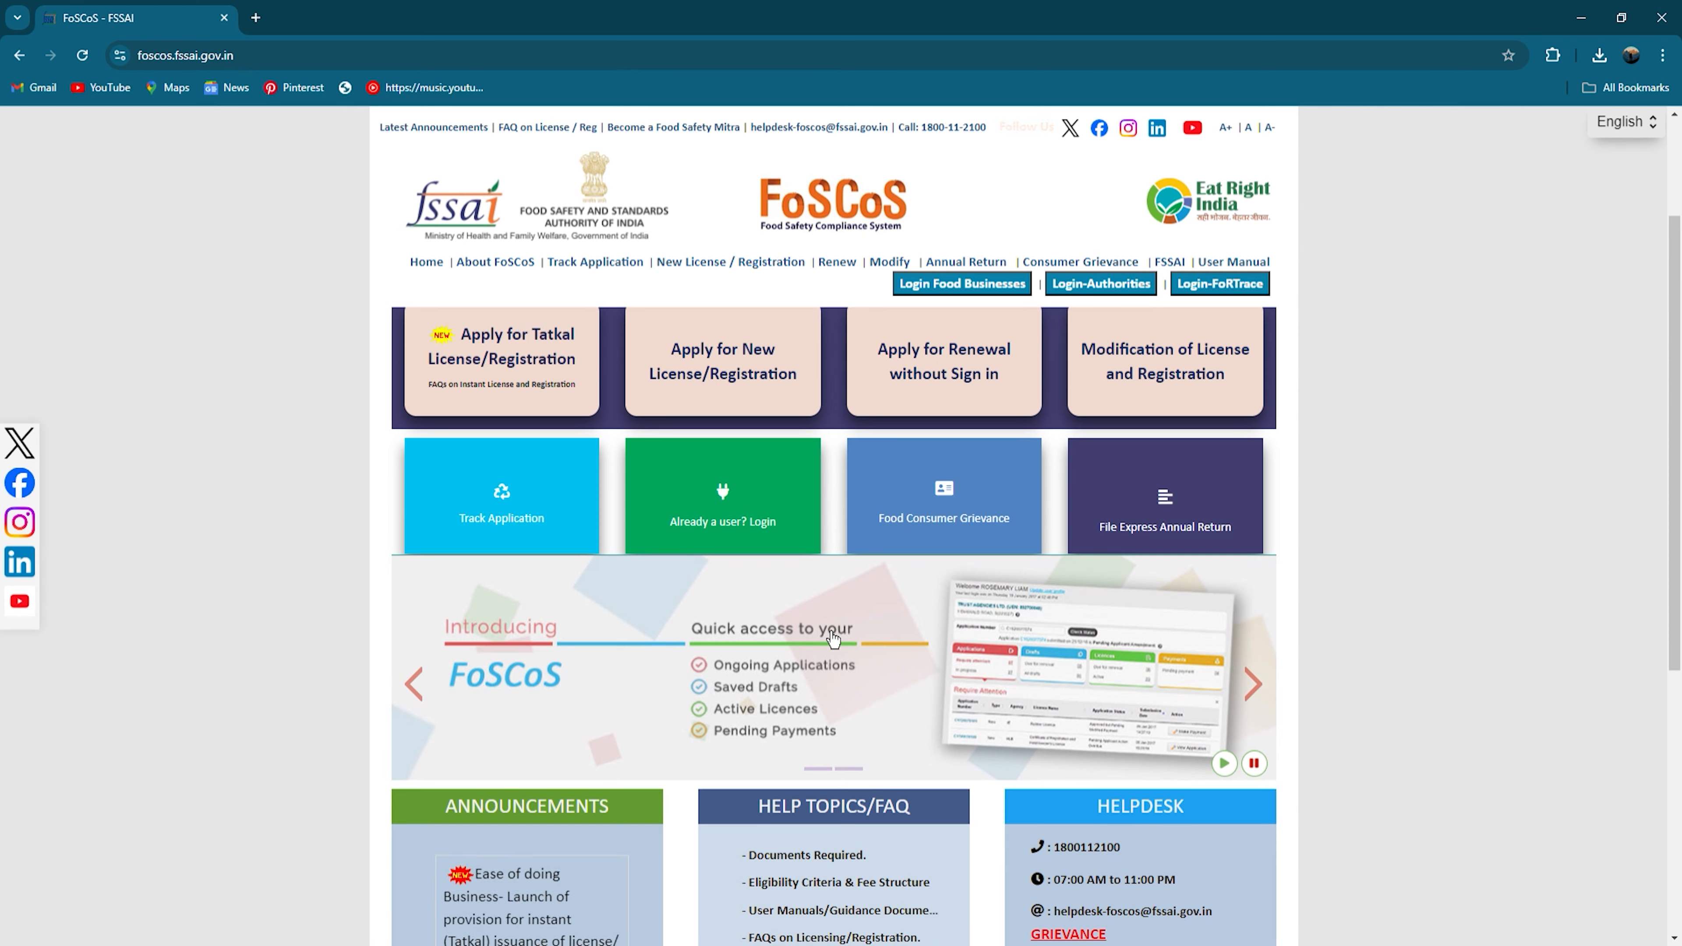
{"action": "scroll", "coordinate": [833, 639], "scroll_direction": "down", "scroll_amount": 5}
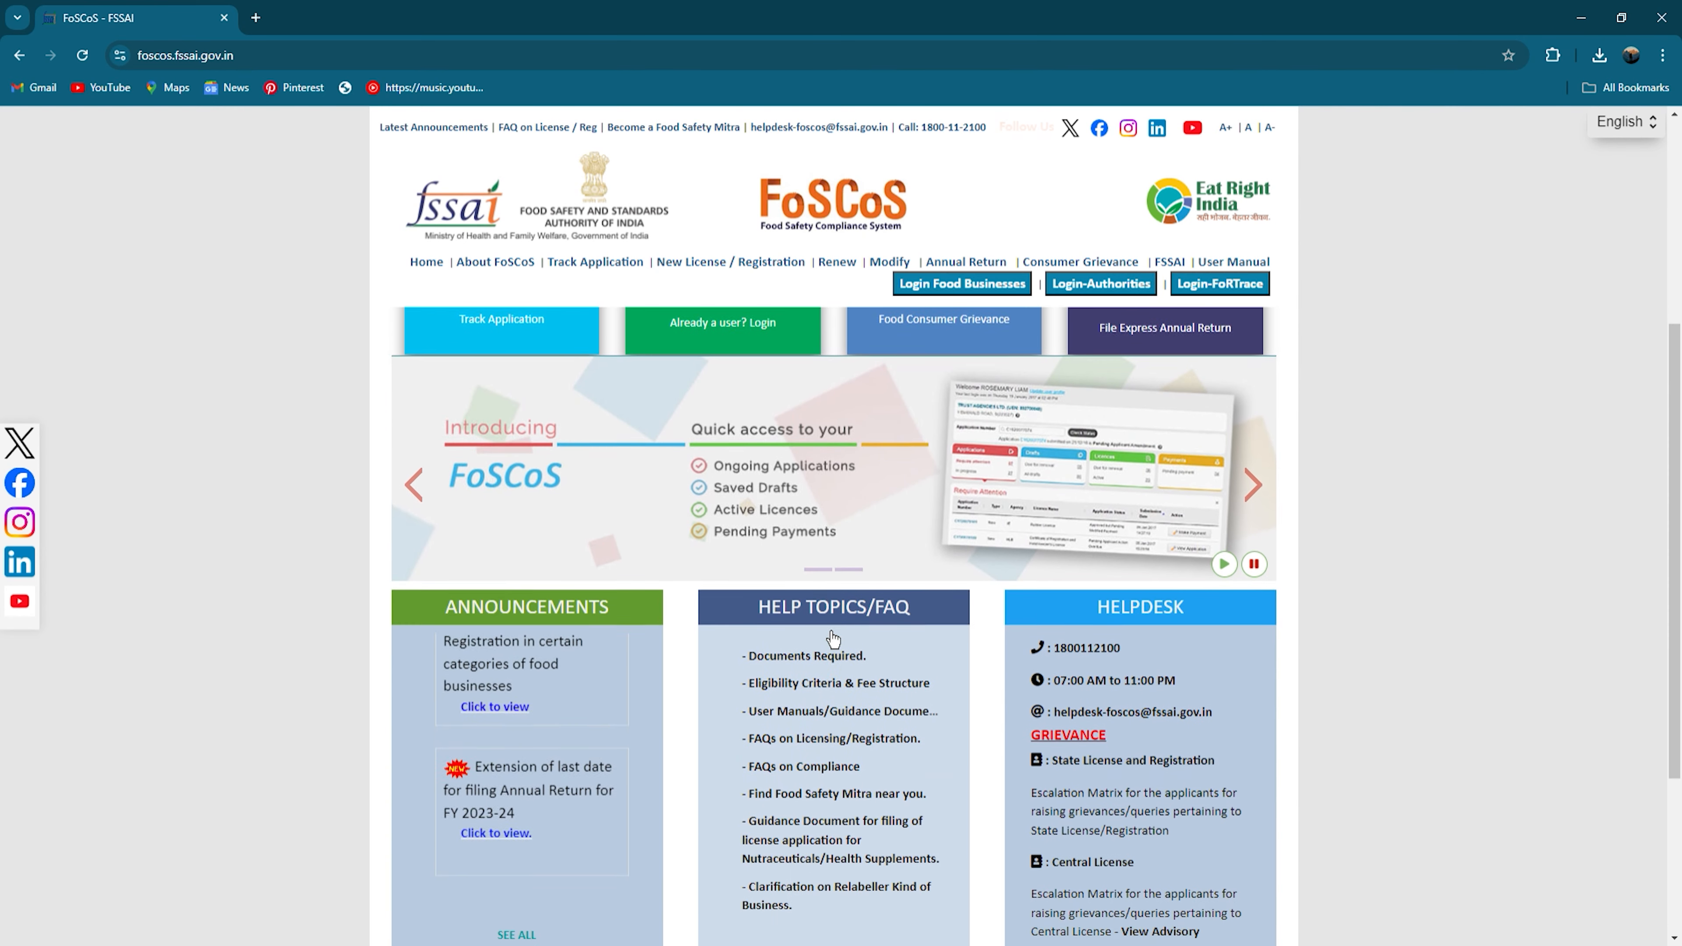
{"action": "scroll", "coordinate": [833, 640], "scroll_direction": "up", "scroll_amount": 6}
{"action": "scroll", "coordinate": [833, 639], "scroll_direction": "up", "scroll_amount": 1}
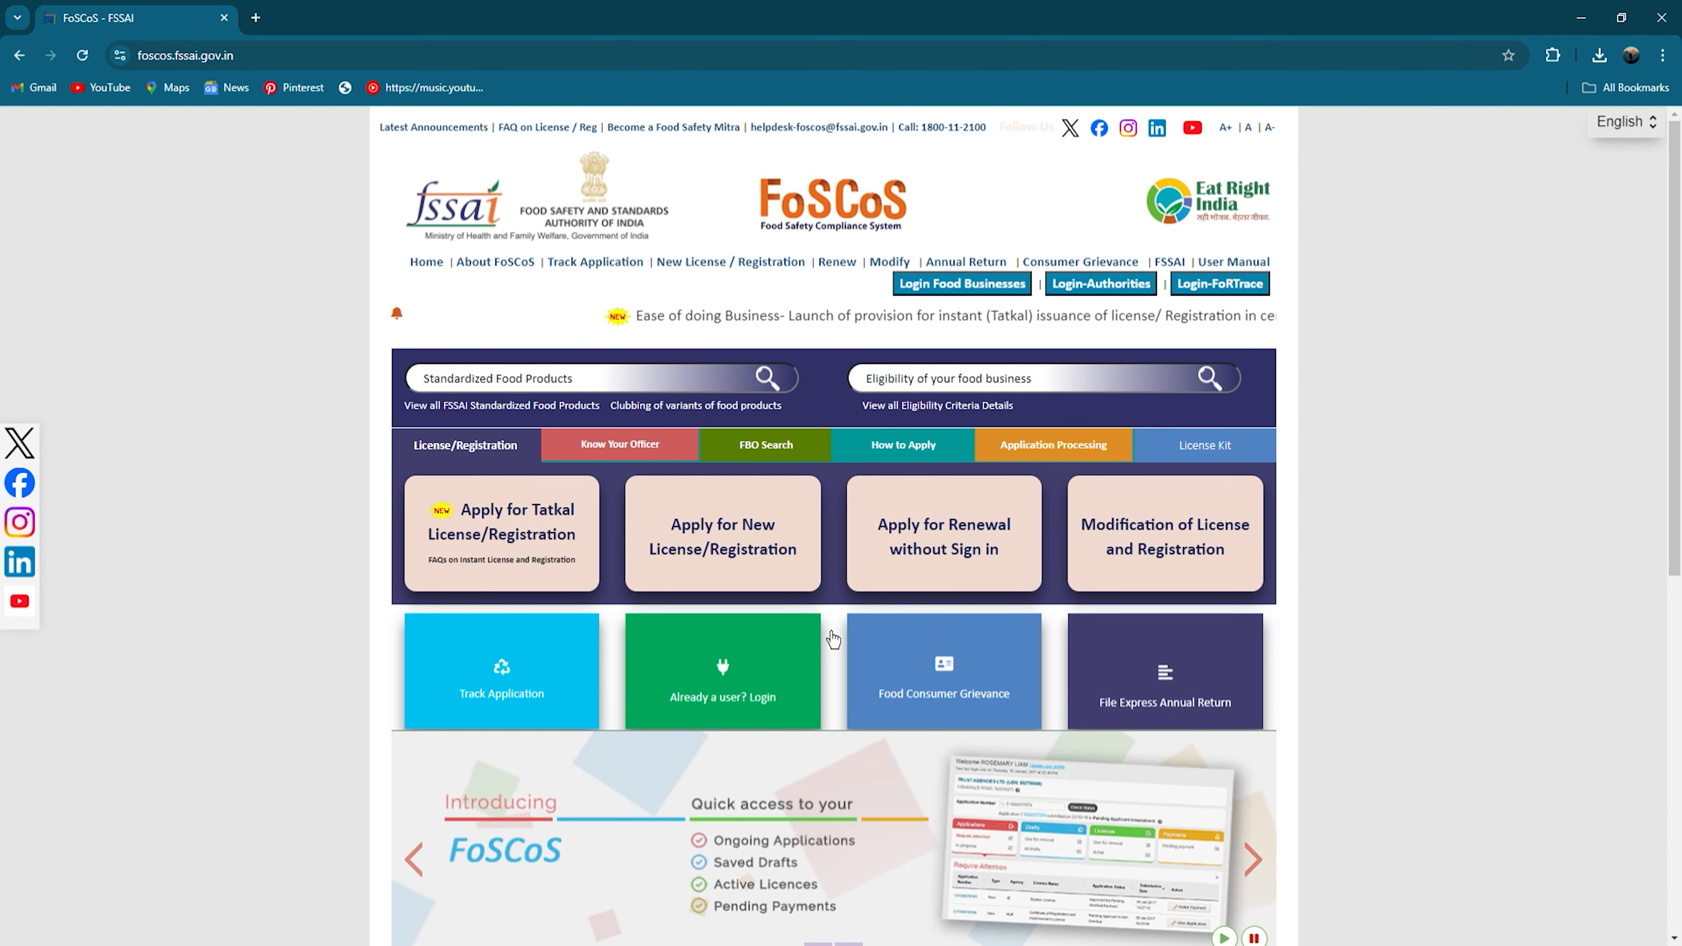
{"action": "scroll", "coordinate": [833, 640], "scroll_direction": "down", "scroll_amount": 1}
{"action": "scroll", "coordinate": [827, 636], "scroll_direction": "up", "scroll_amount": 1}
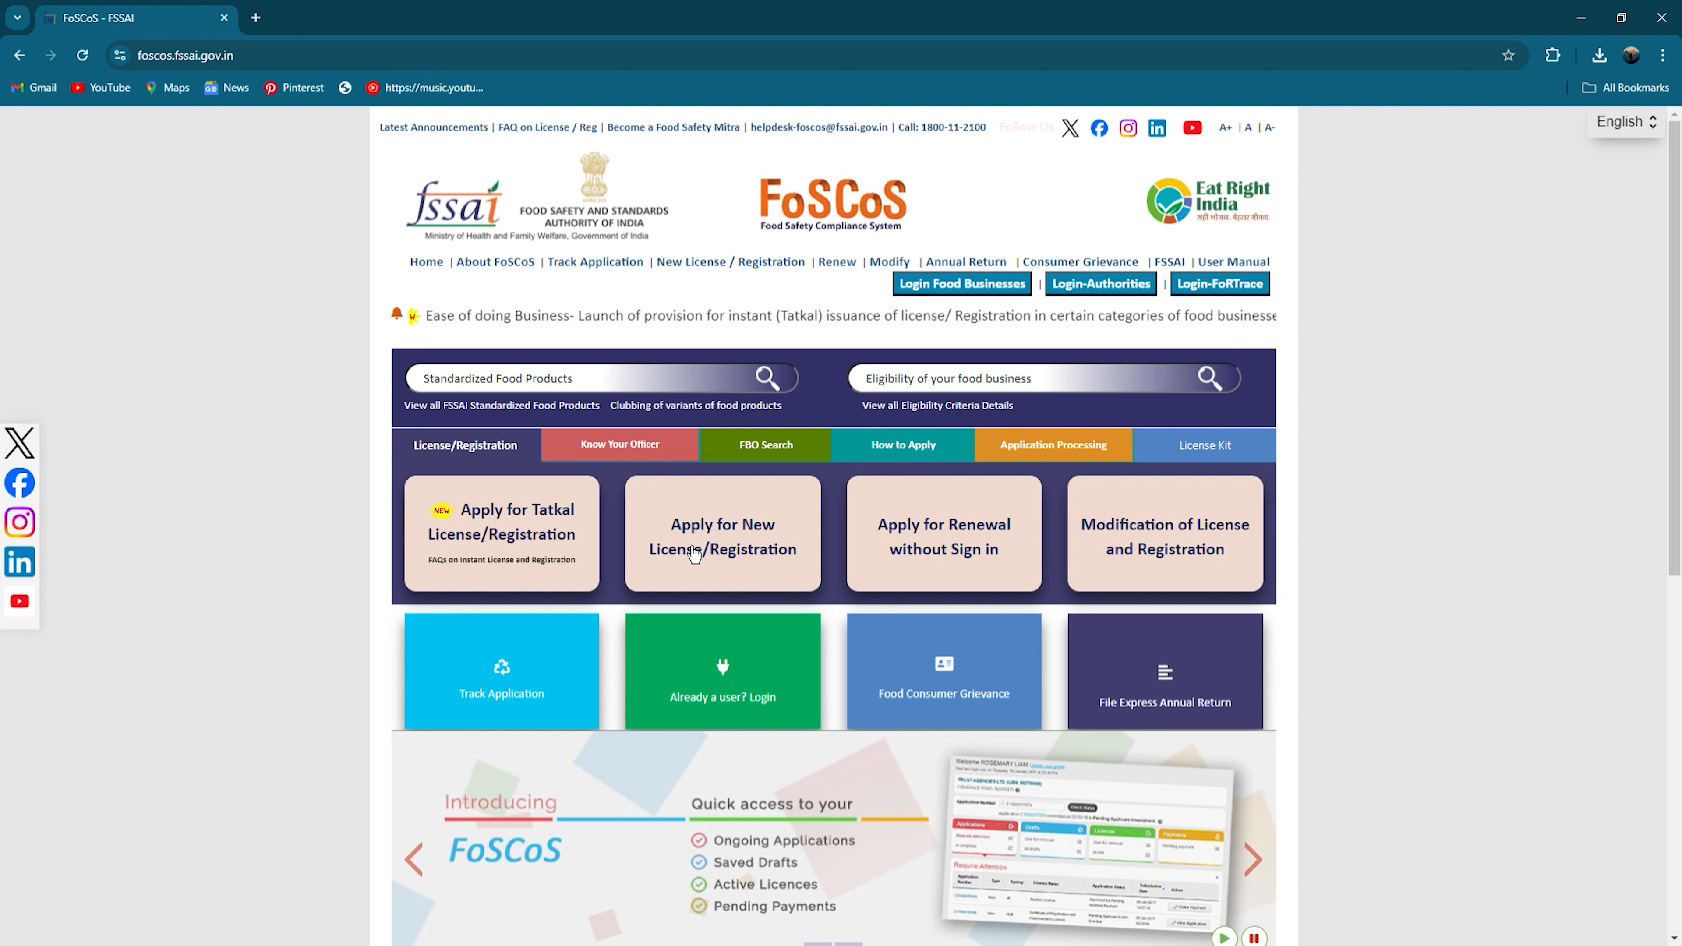
- Start a new application from the Apply for New License/Registration card
{"action": "left_click", "coordinate": [776, 549]}
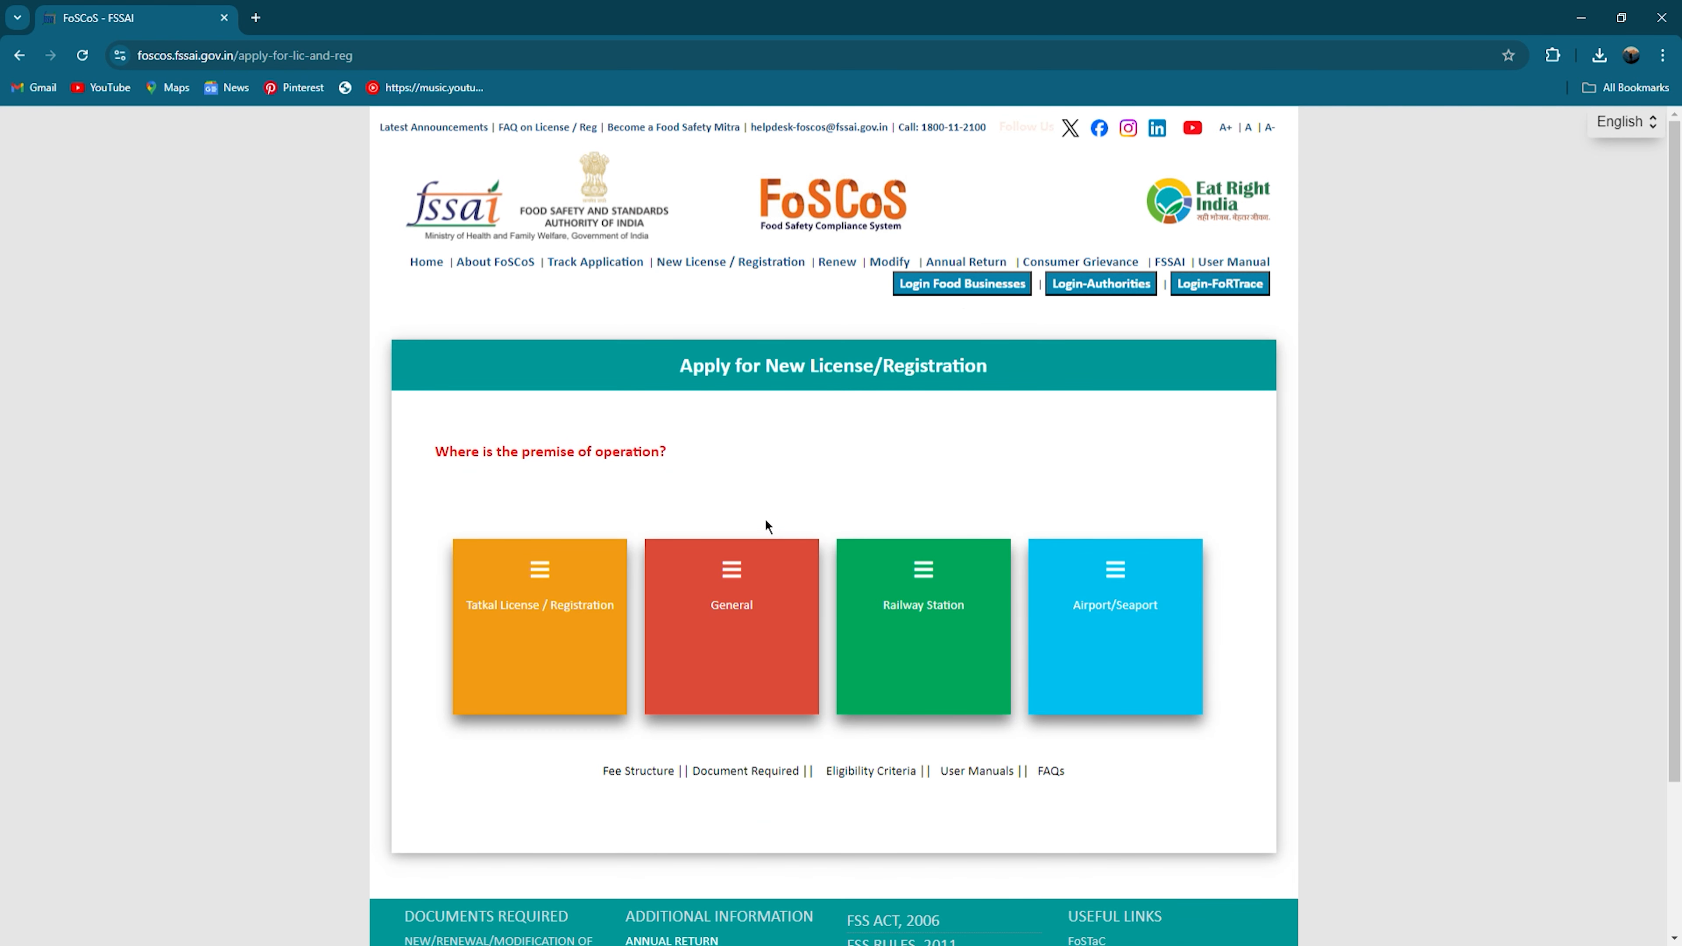
{"action": "scroll", "coordinate": [774, 530], "scroll_direction": "down", "scroll_amount": 1}
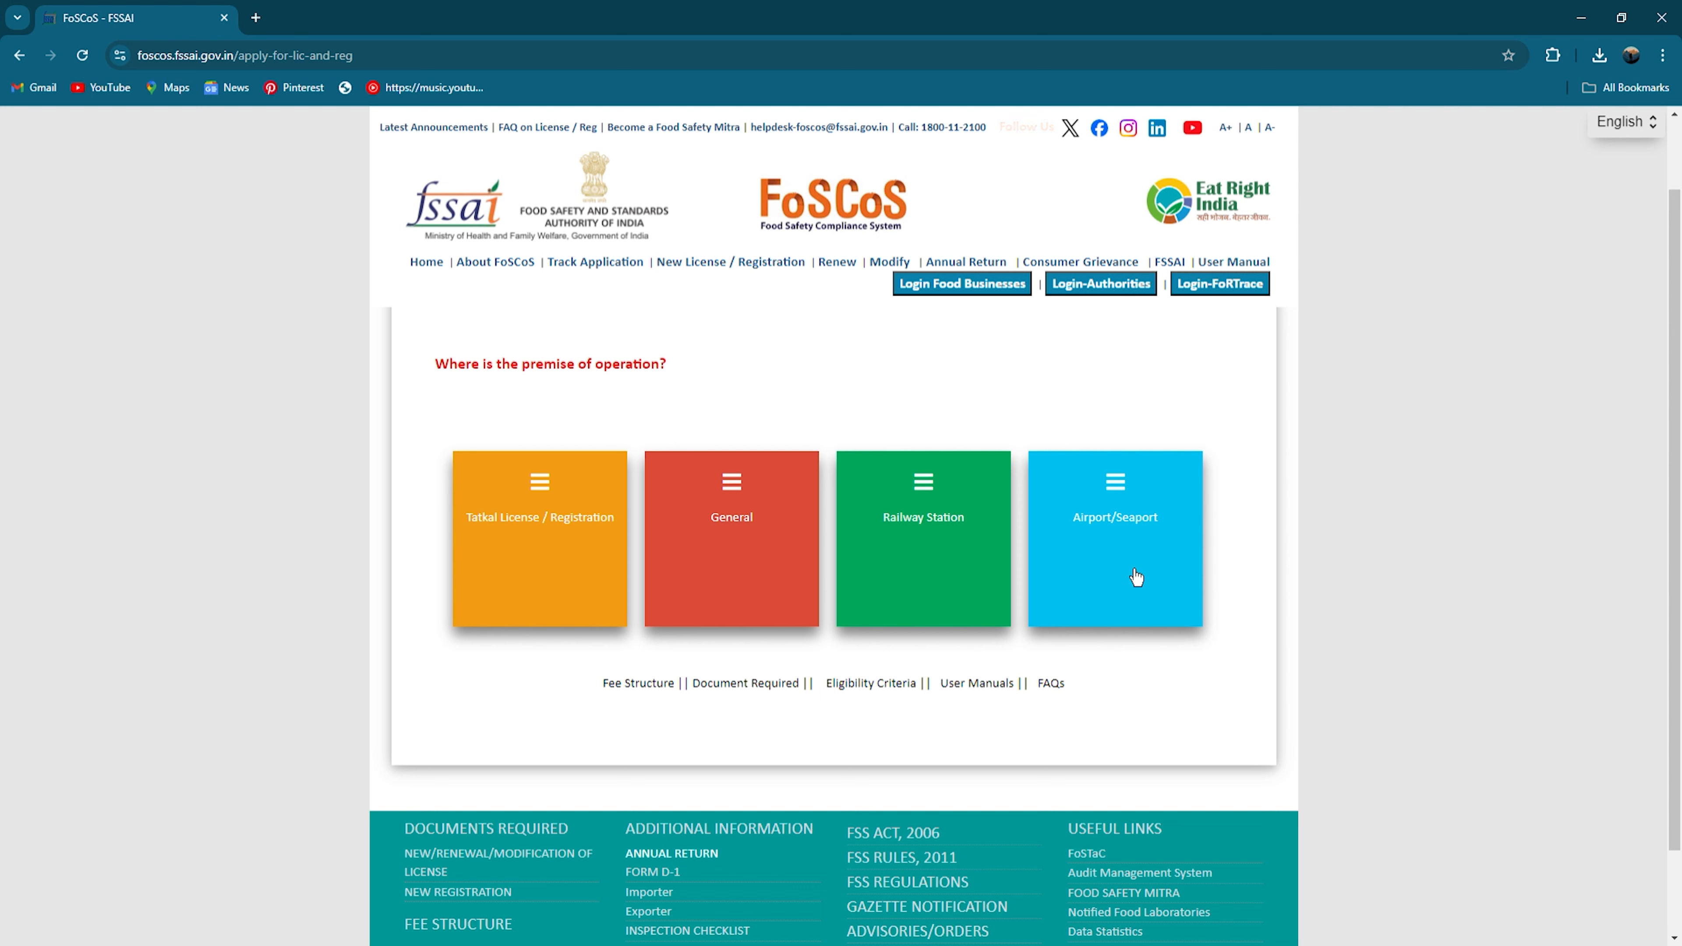
- Choose a General premise in Maharashtra and expand the Food Services kinds of business
{"action": "left_click", "coordinate": [734, 560]}
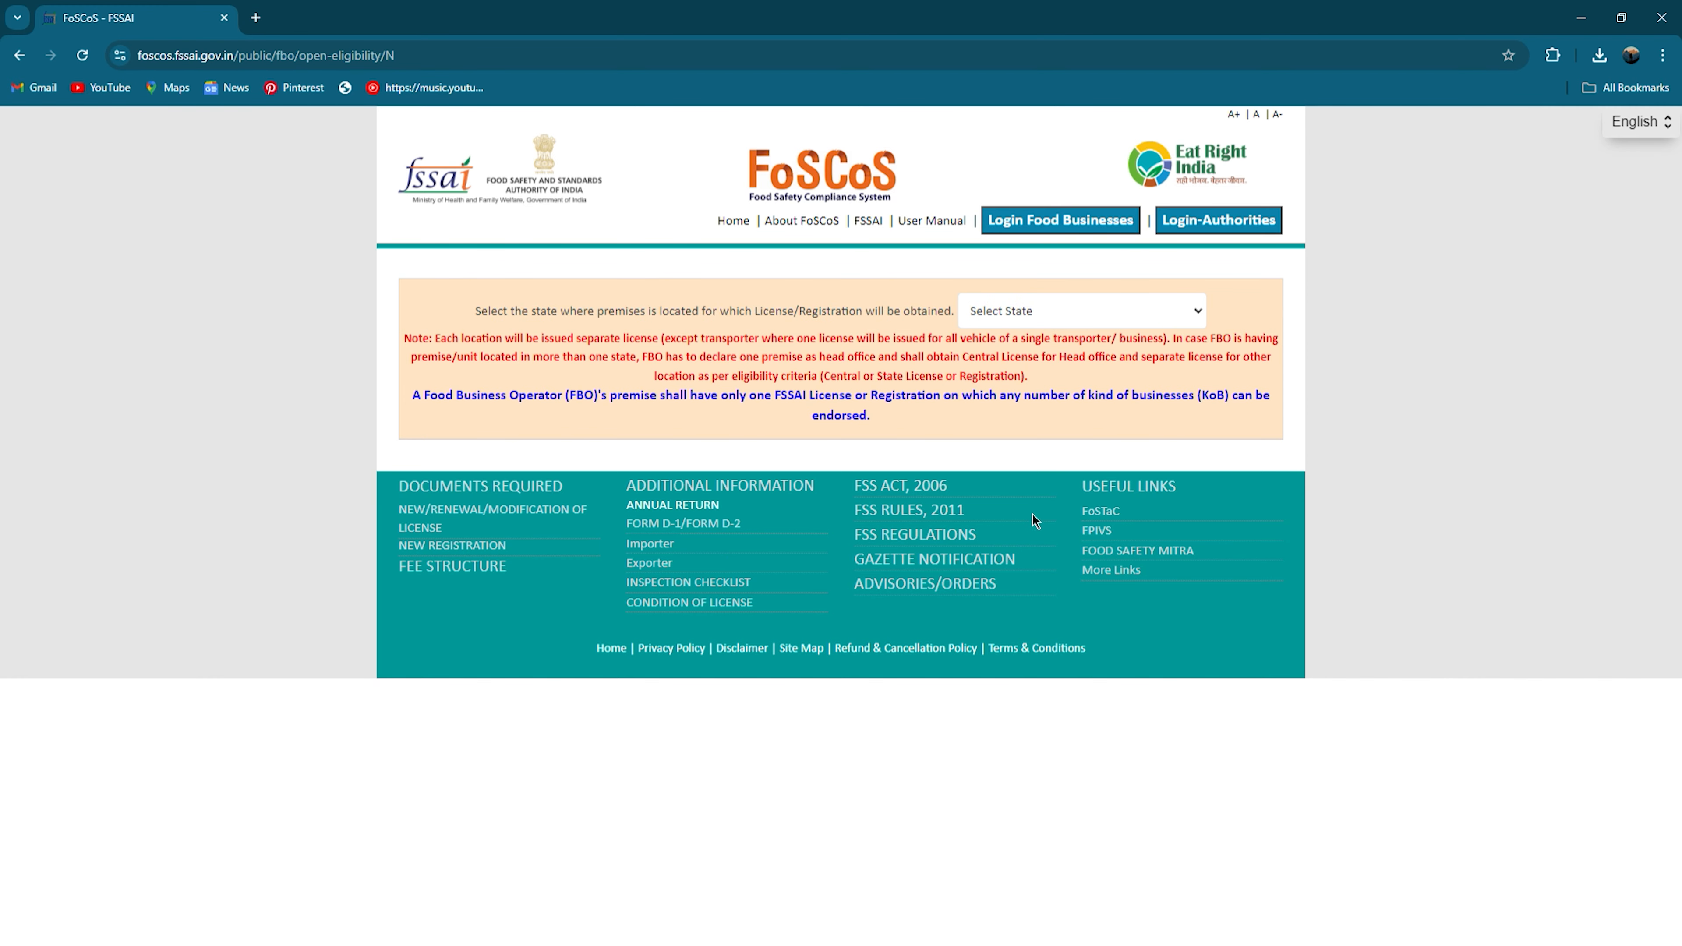
{"action": "left_click", "coordinate": [1014, 645]}
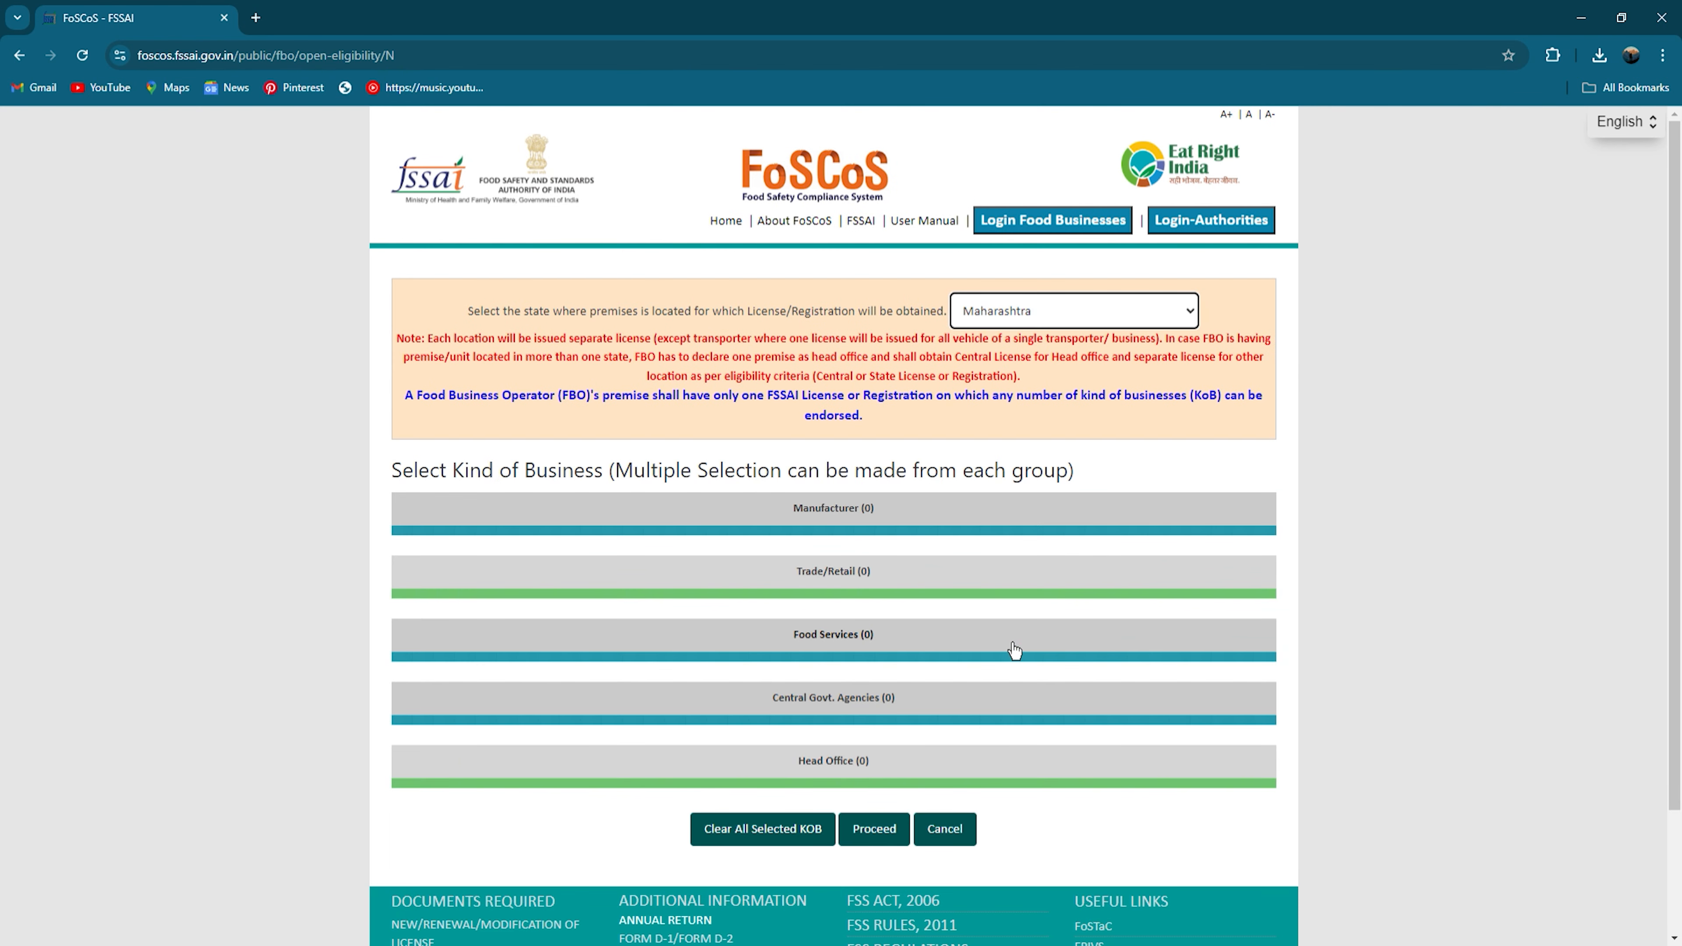
{"action": "scroll", "coordinate": [972, 594], "scroll_direction": "down", "scroll_amount": 1}
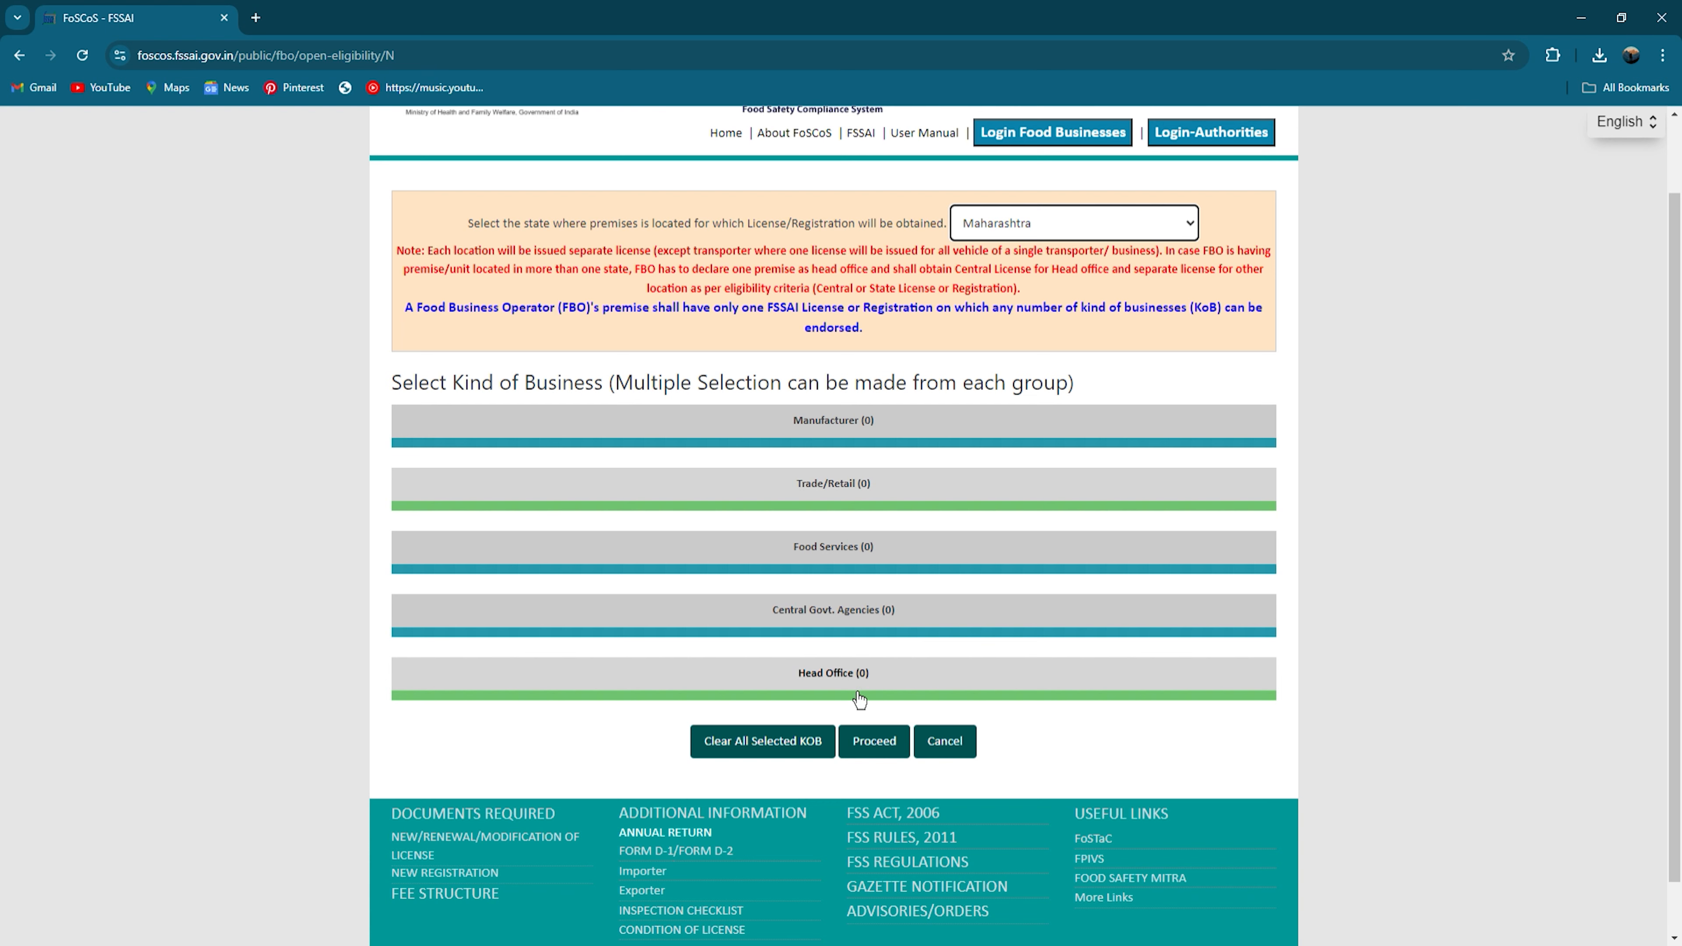
{"action": "left_click", "coordinate": [894, 563]}
{"action": "scroll", "coordinate": [894, 563], "scroll_direction": "down", "scroll_amount": 3}
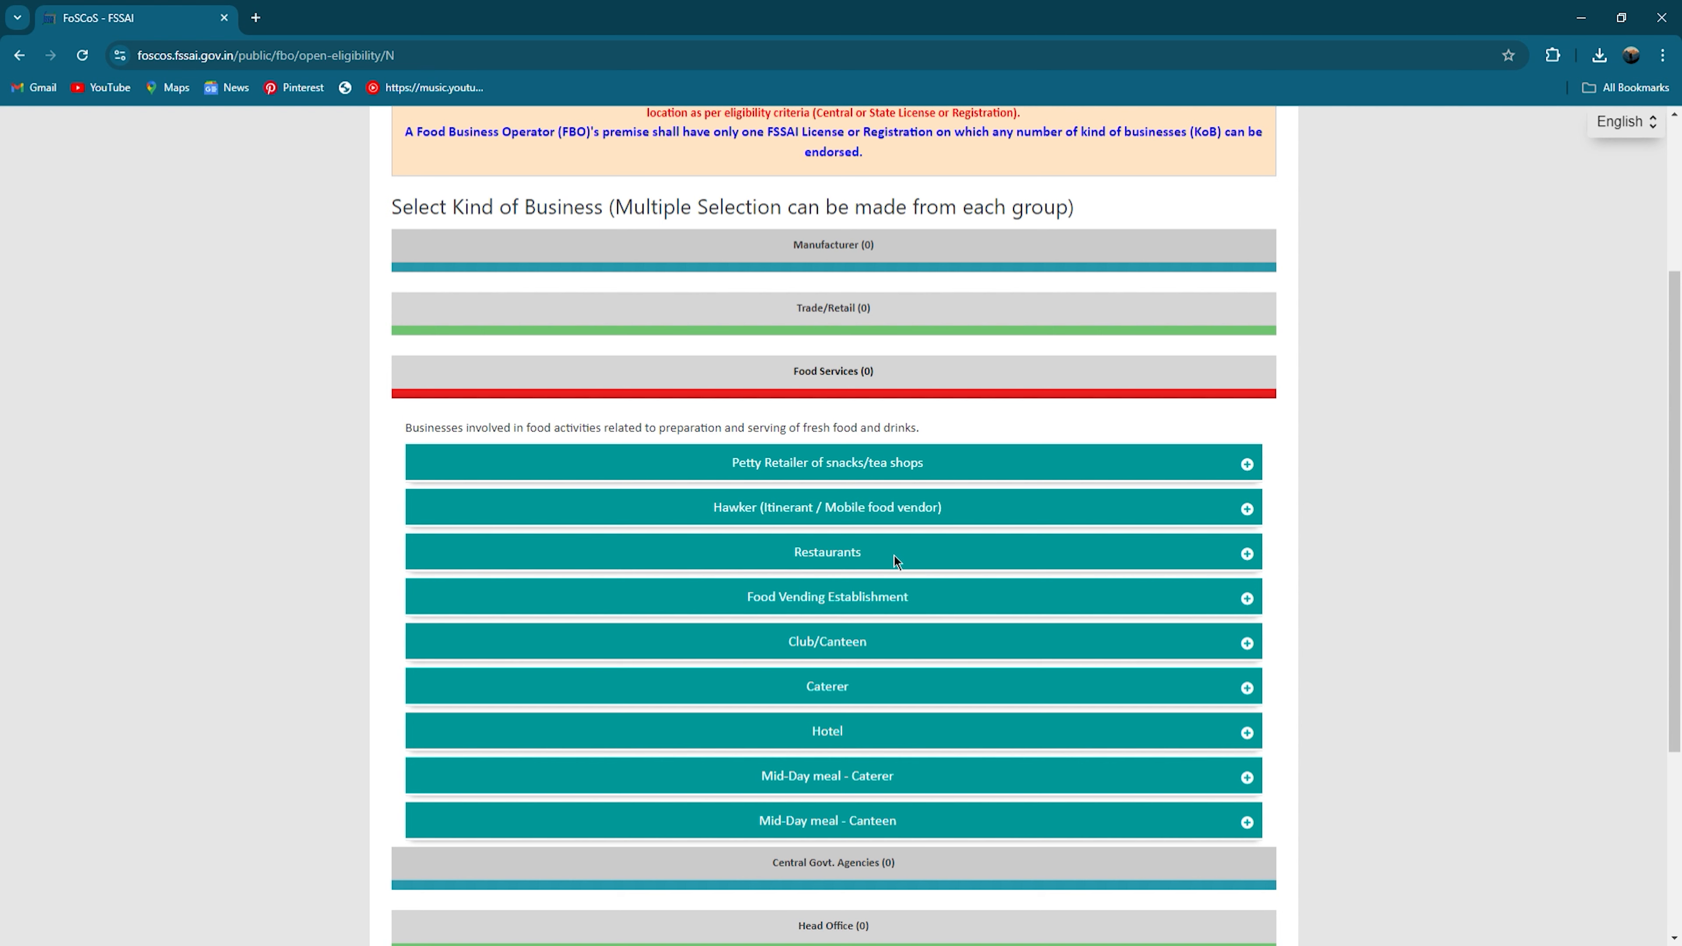
{"action": "scroll", "coordinate": [890, 557], "scroll_direction": "down", "scroll_amount": 1}
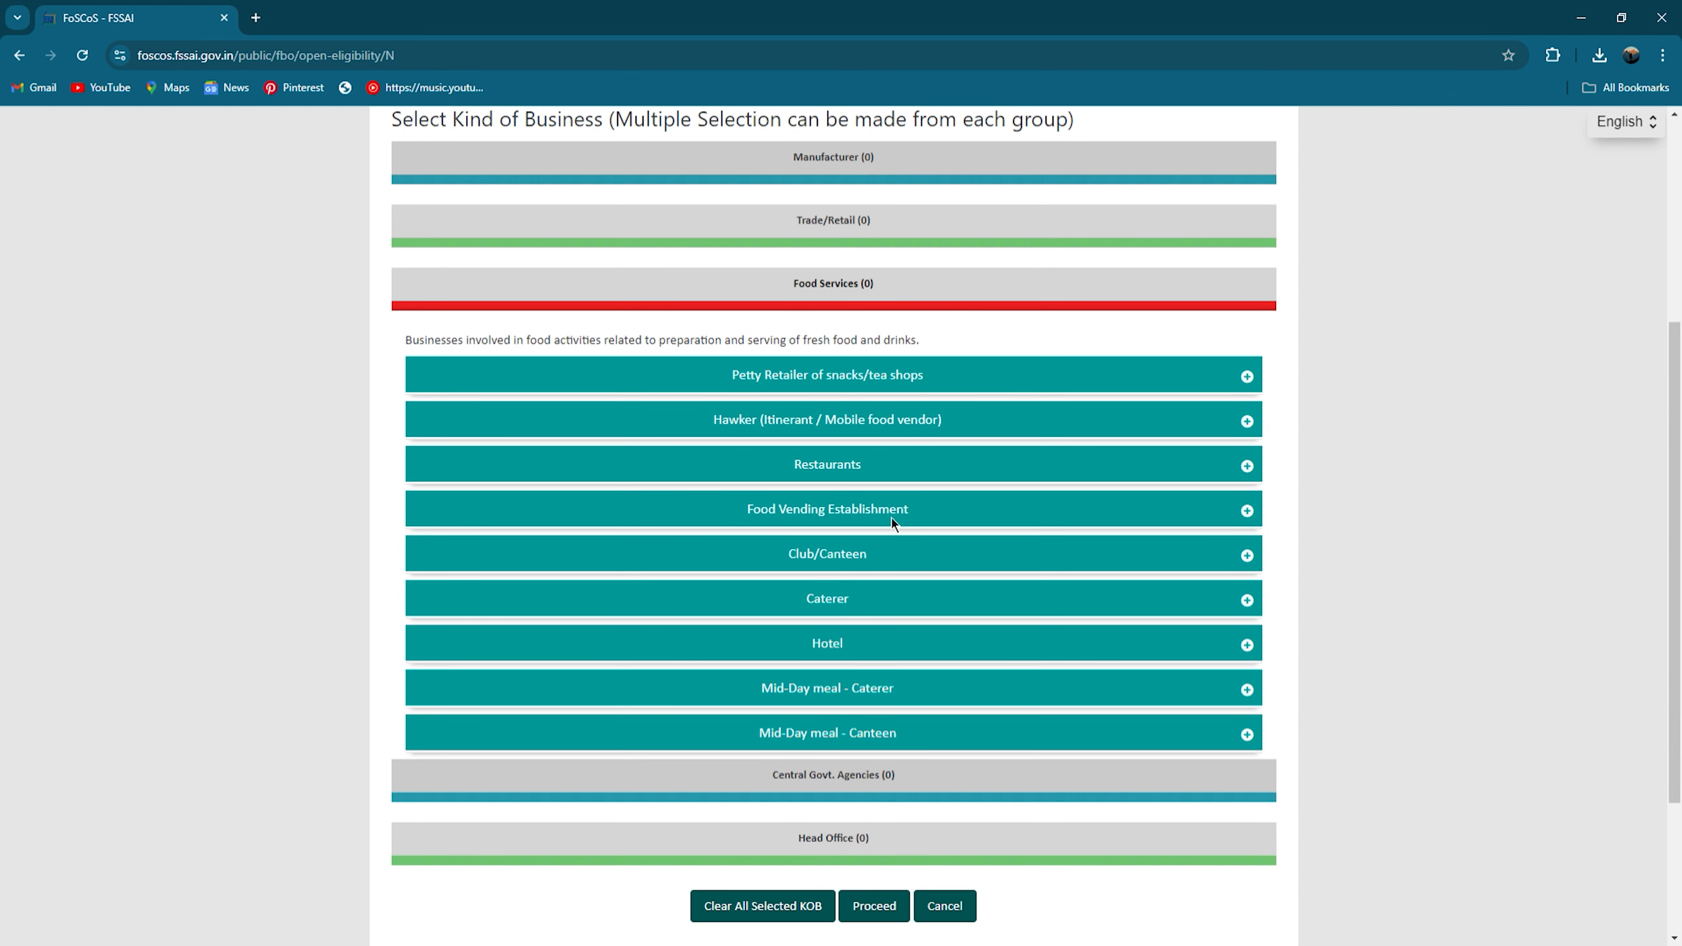
- Expand Food Vending Establishment and read the Home Based Canteens/Dabba Wallas description
{"action": "left_click", "coordinate": [919, 508]}
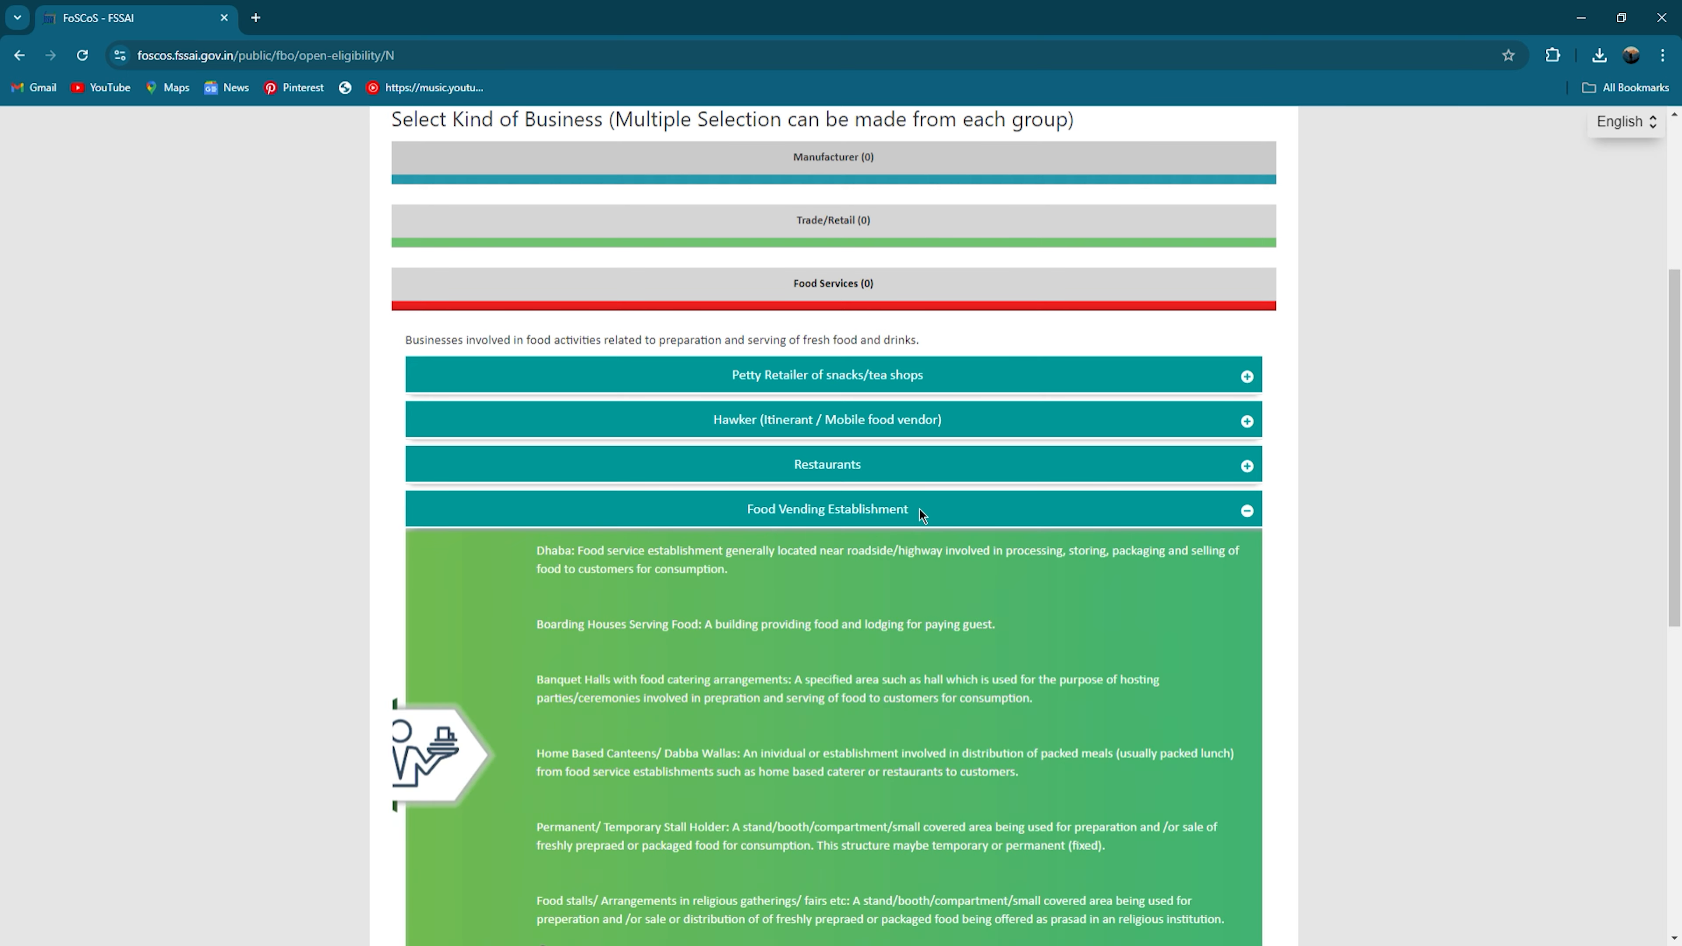
{"action": "scroll", "coordinate": [919, 509], "scroll_direction": "down", "scroll_amount": 1}
{"action": "scroll", "coordinate": [918, 508], "scroll_direction": "down", "scroll_amount": 1}
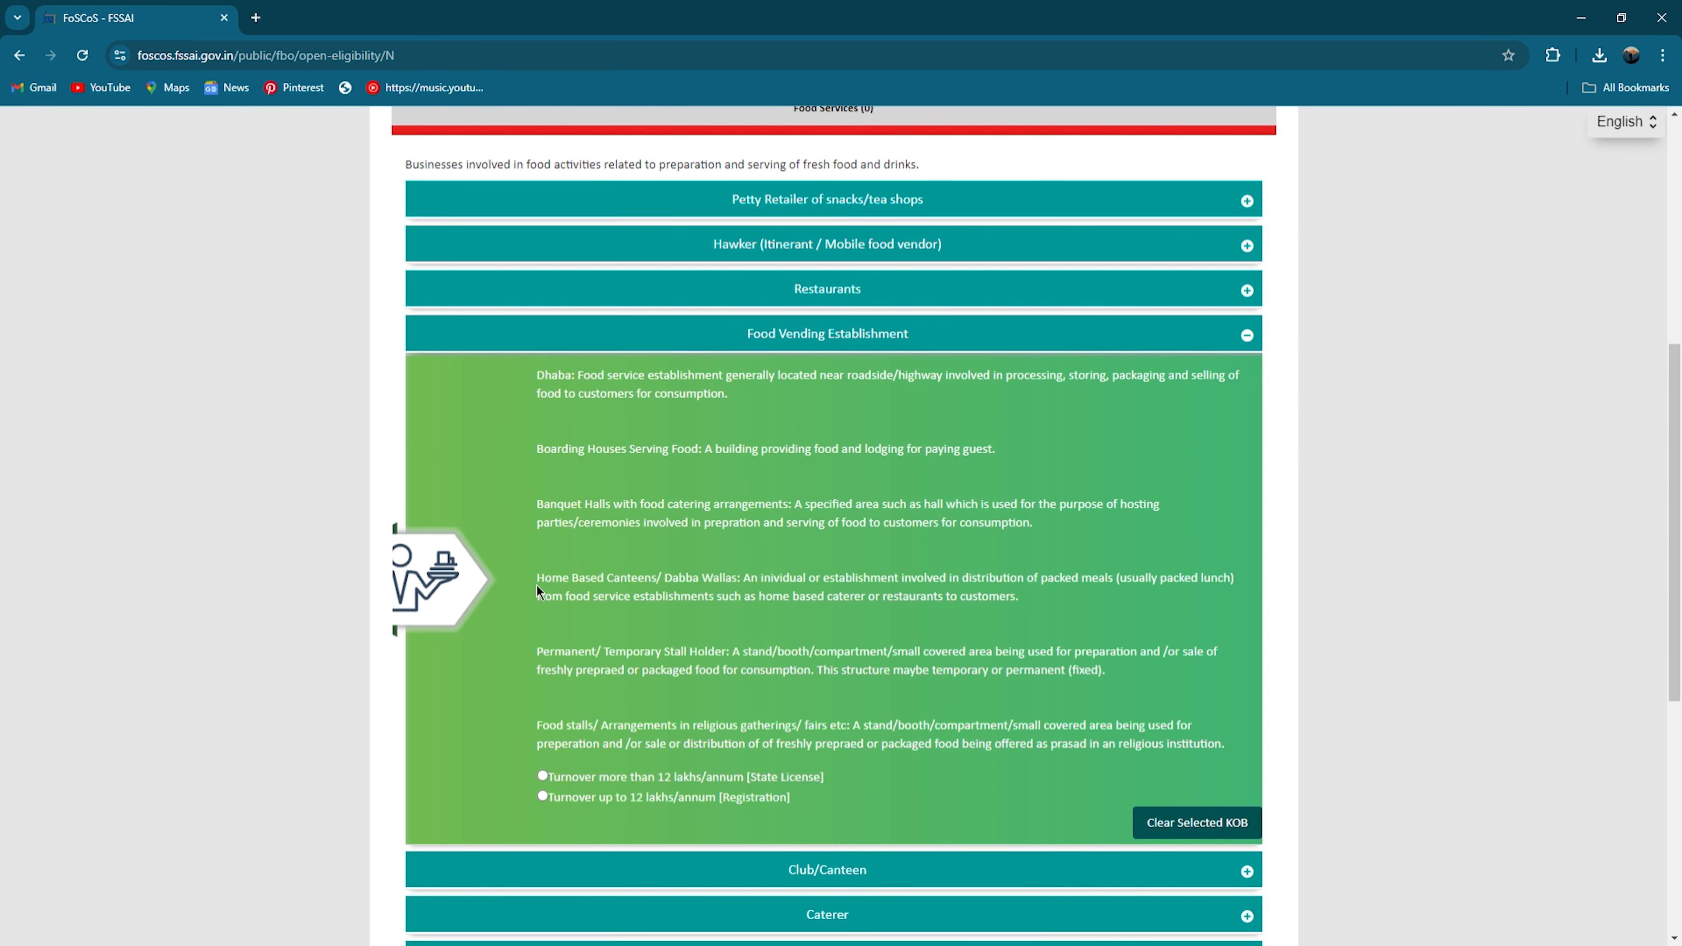
{"action": "mouse_move", "coordinate": [534, 578]}
{"action": "left_mouse_down"}
{"action": "mouse_move", "coordinate": [715, 612]}
{"action": "mouse_move", "coordinate": [1043, 631]}
{"action": "mouse_move", "coordinate": [1020, 598]}
{"action": "left_mouse_up"}
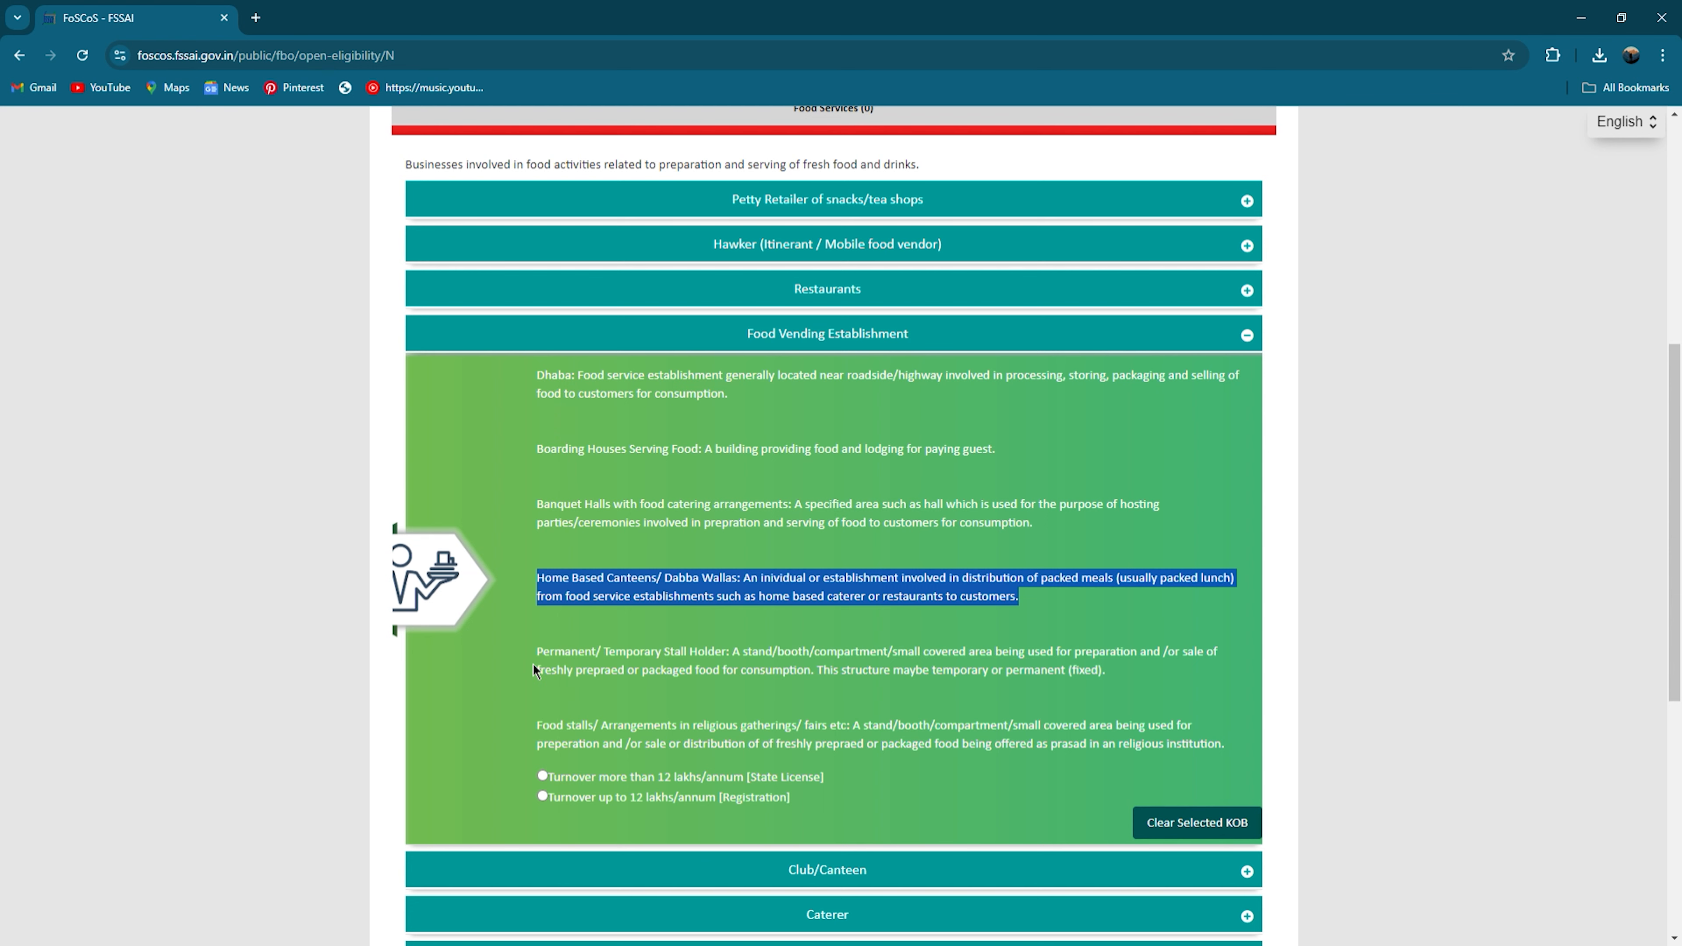
{"action": "scroll", "coordinate": [534, 666], "scroll_direction": "down", "scroll_amount": 1}
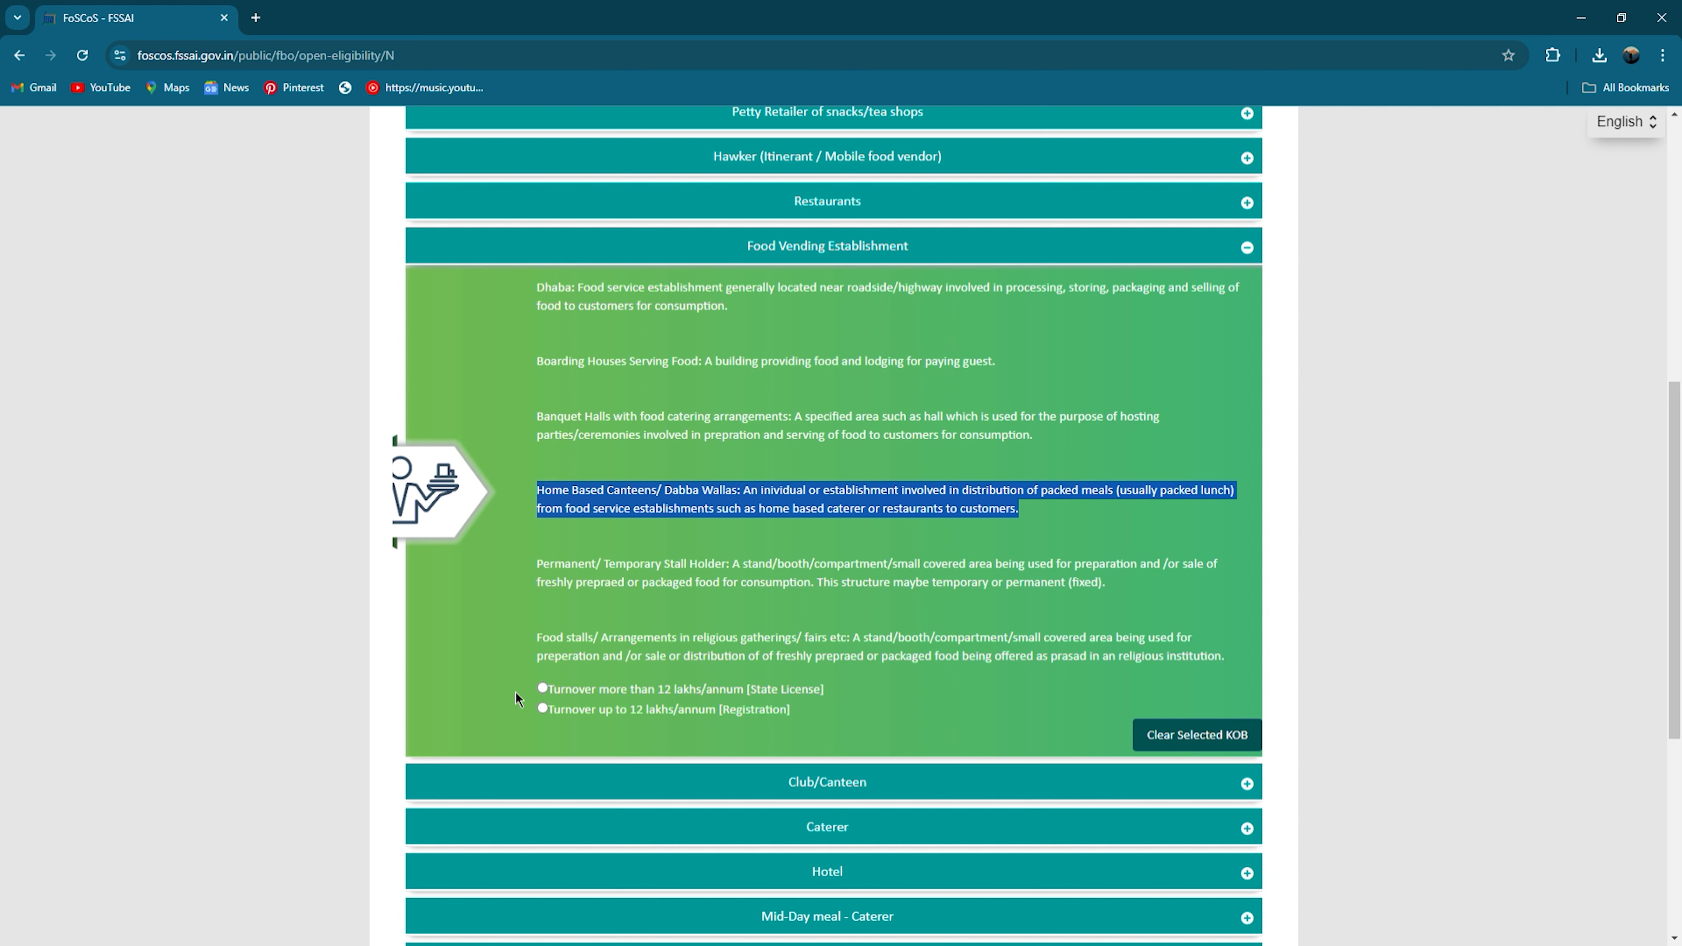
- Choose 'Turnover up to 12 lakhs/annum [Registration]', proceed, and continue to the Form A registration form
{"action": "left_click", "coordinate": [541, 707]}
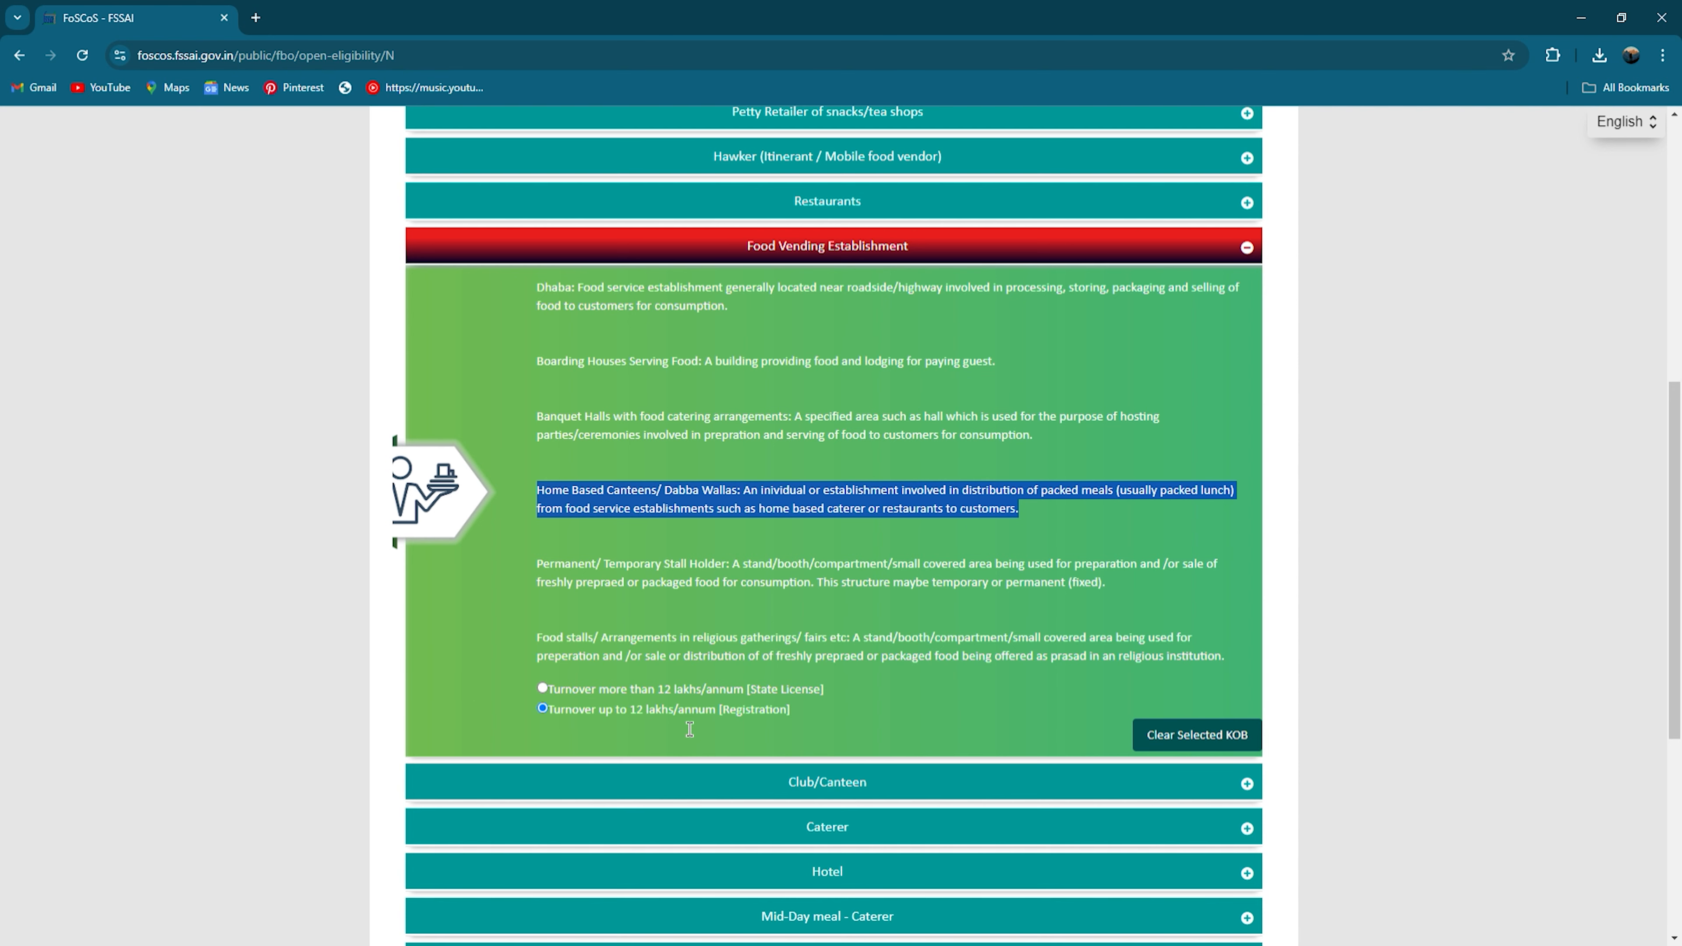
{"action": "scroll", "coordinate": [350, 669], "scroll_direction": "down", "scroll_amount": 5}
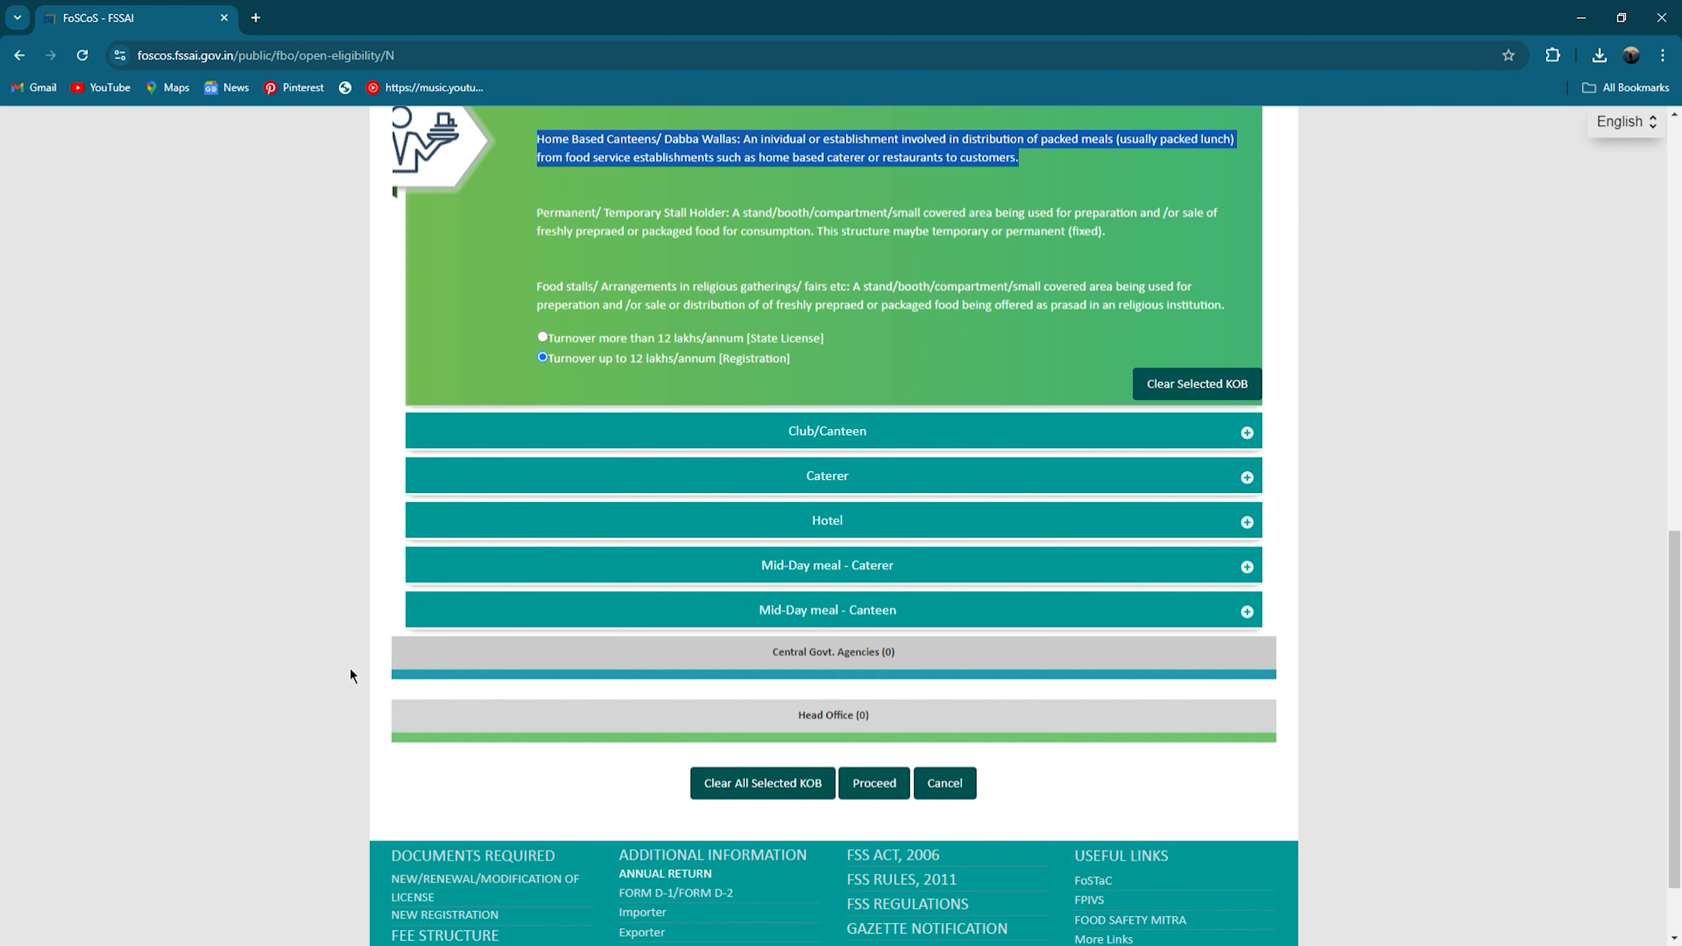
{"action": "left_click", "coordinate": [882, 787]}
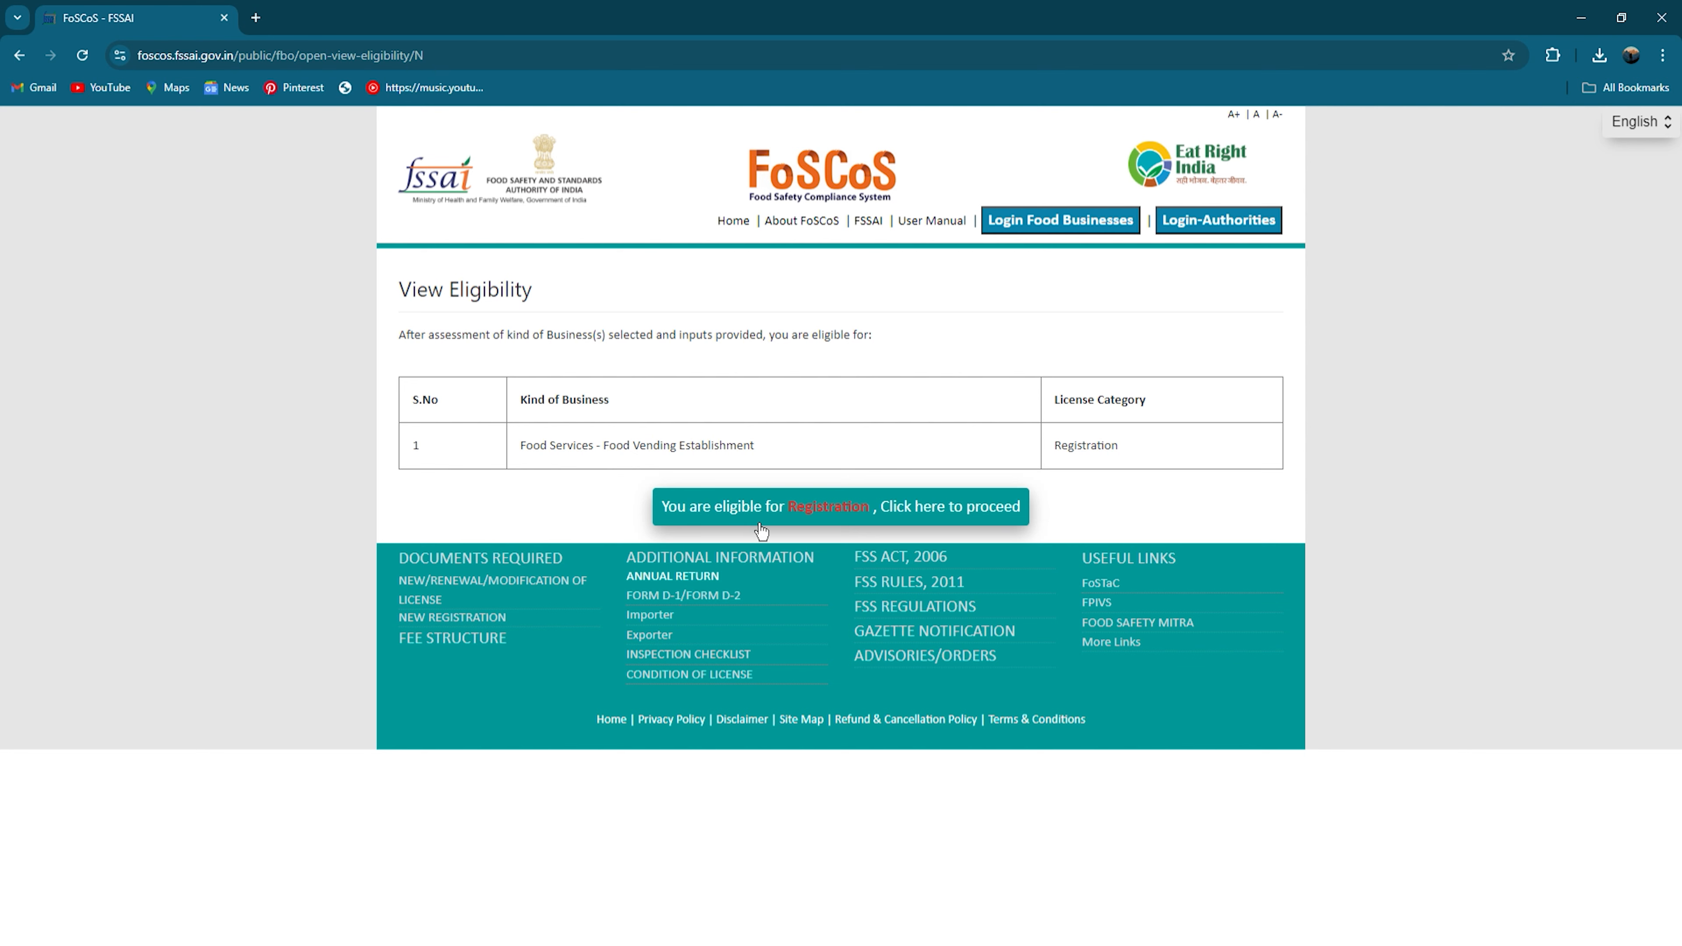
{"action": "left_click", "coordinate": [949, 524]}
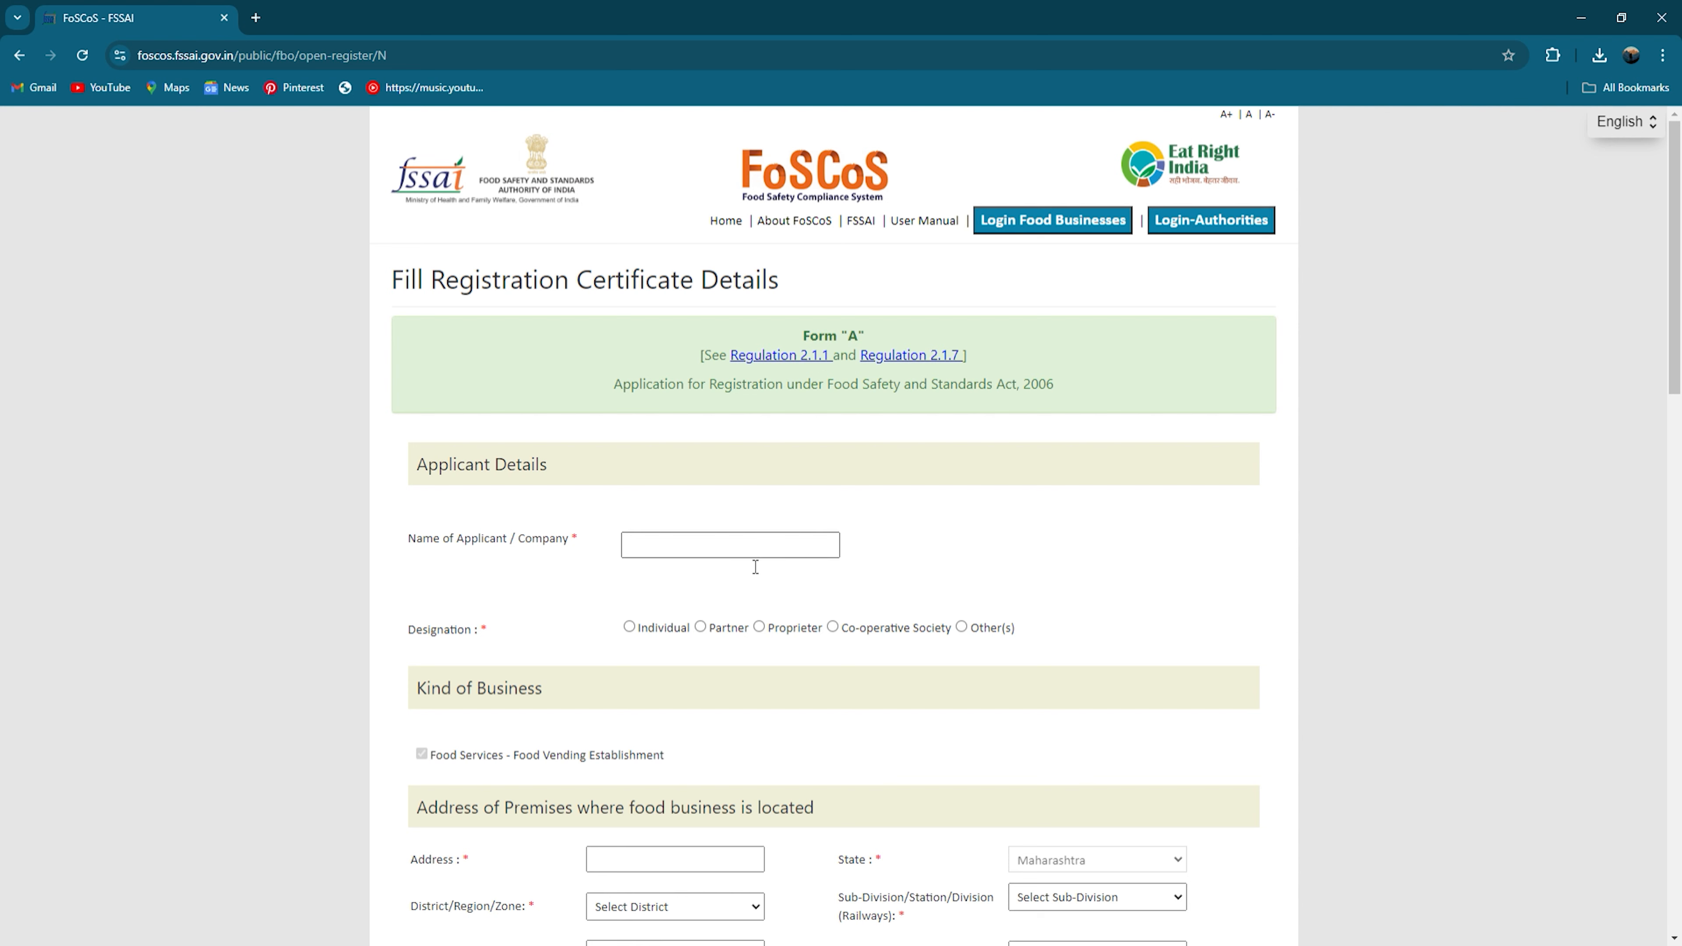
- Enter the applicant's name with 'Take it Cheesy (Cloud Kitchen)' as Name of Applicant / Company
{"action": "left_click", "coordinate": [730, 560]}
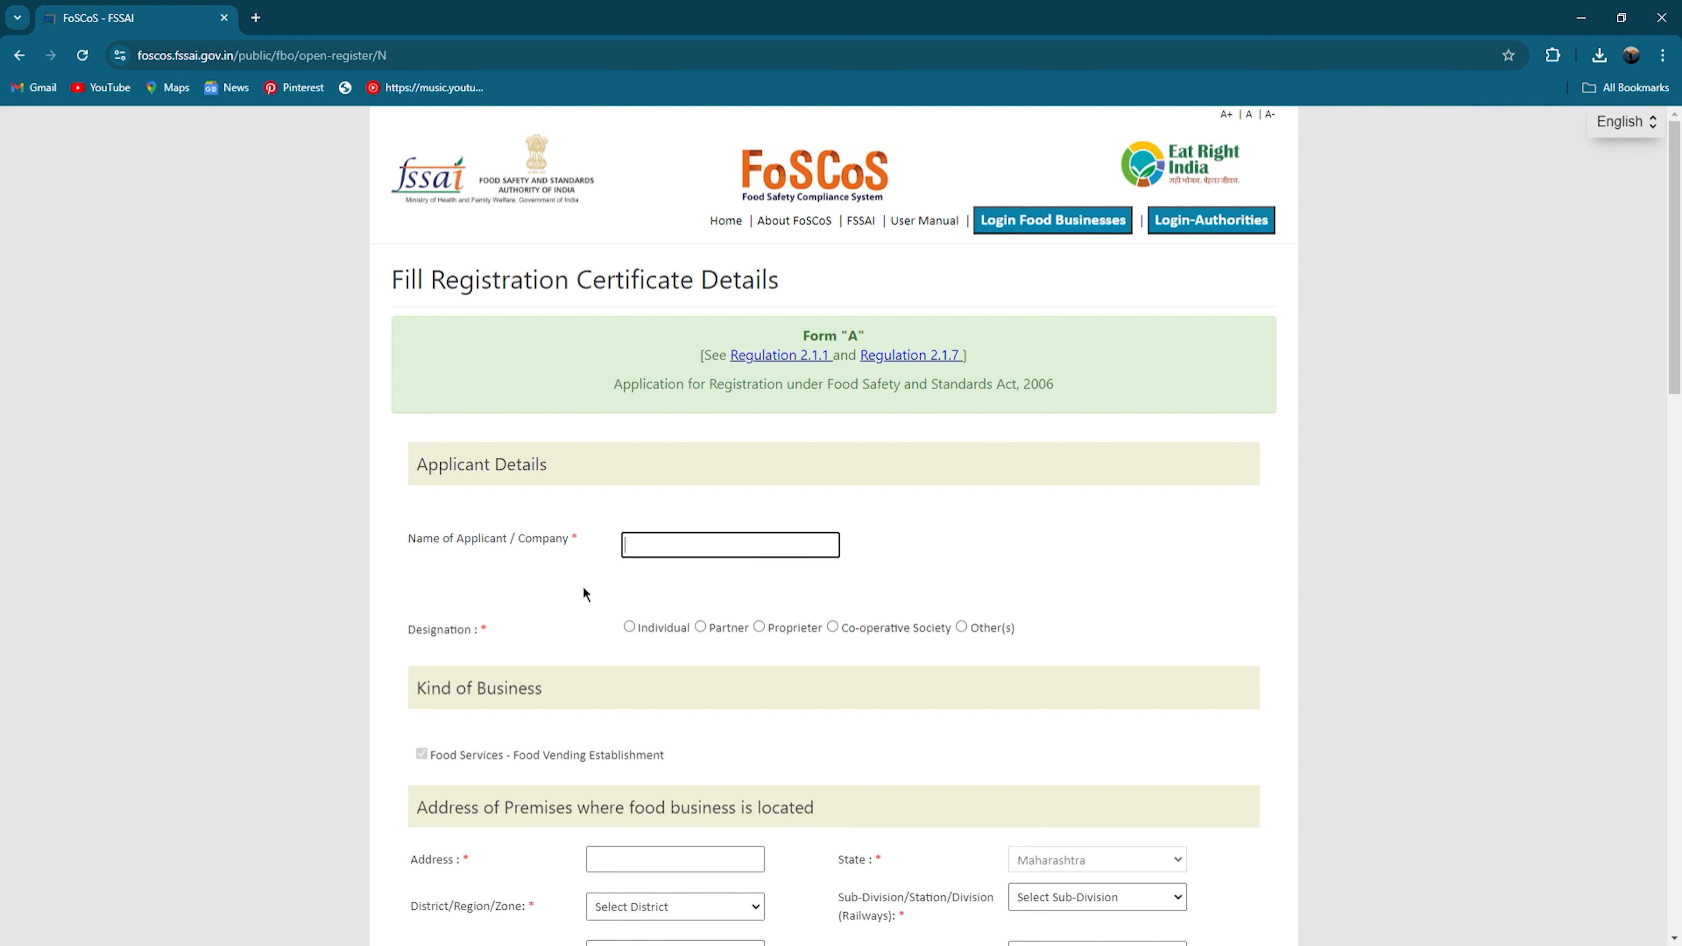
{"action": "left_click", "coordinate": [571, 581]}
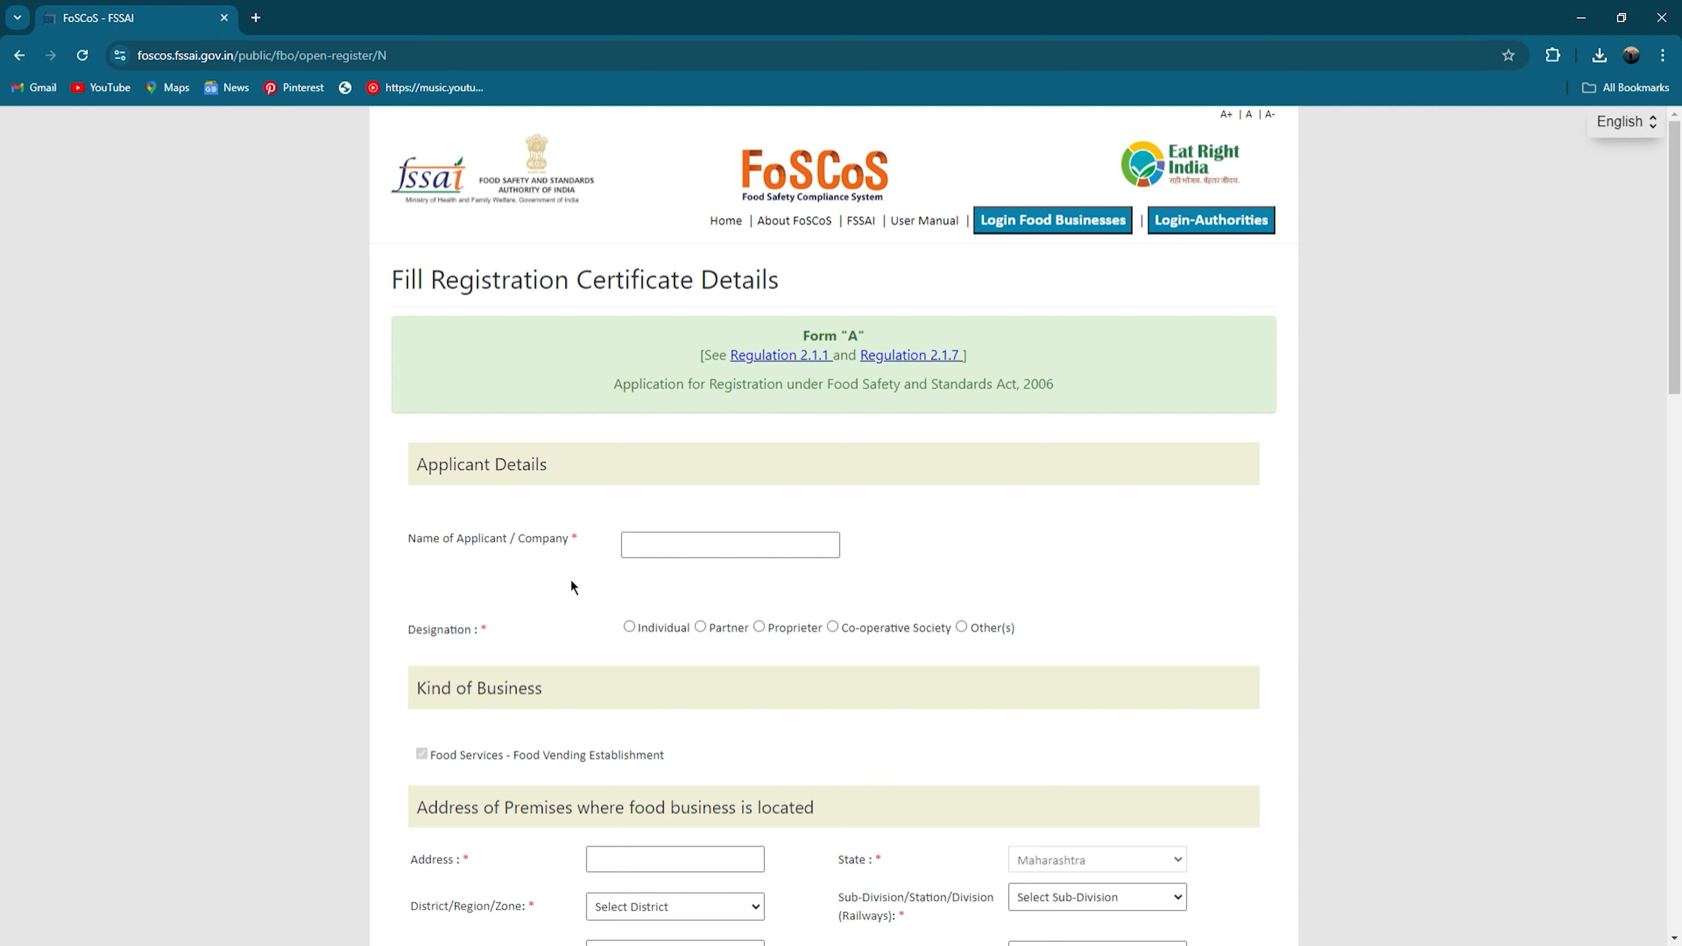
{"action": "left_click", "coordinate": [667, 560]}
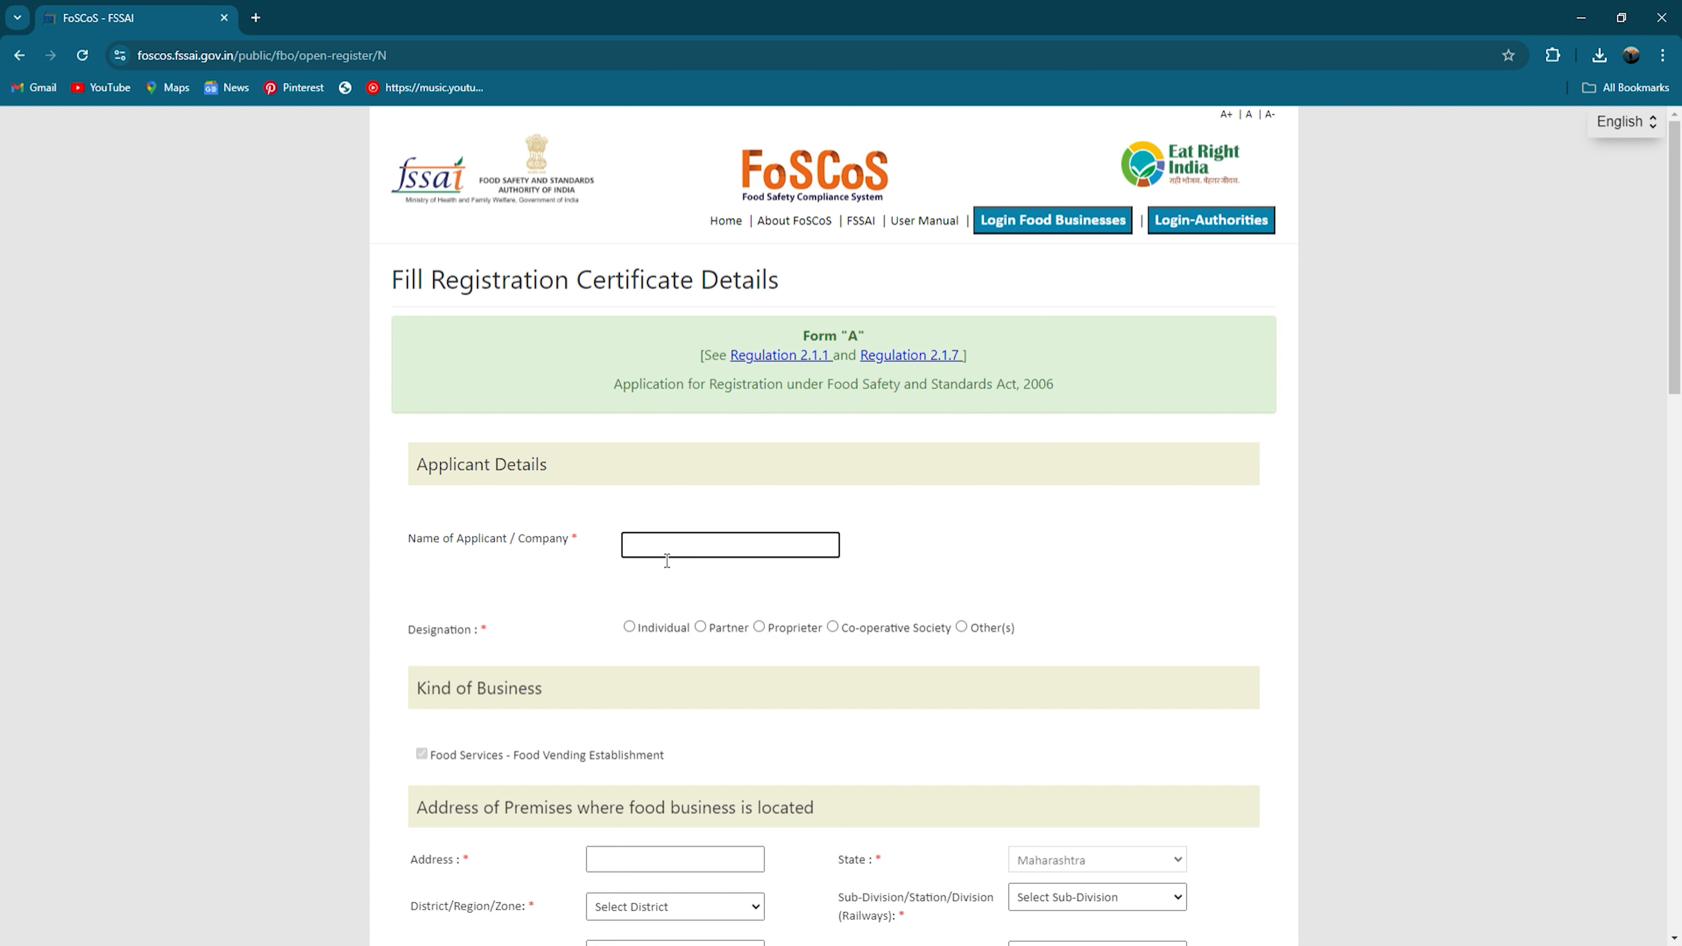
{"action": "type", "text": "dIMPAL"}
{"action": "key", "text": "BackSpace"}
{"action": "key", "text": "BackSpace"}
{"action": "key", "text": "BackSpace"}
{"action": "key", "text": "BackSpace"}
{"action": "key", "text": "BackSpace"}
{"action": "key", "text": "BackSpace"}
{"action": "scroll", "coordinate": [659, 565], "scroll_direction": "down", "scroll_amount": 1}
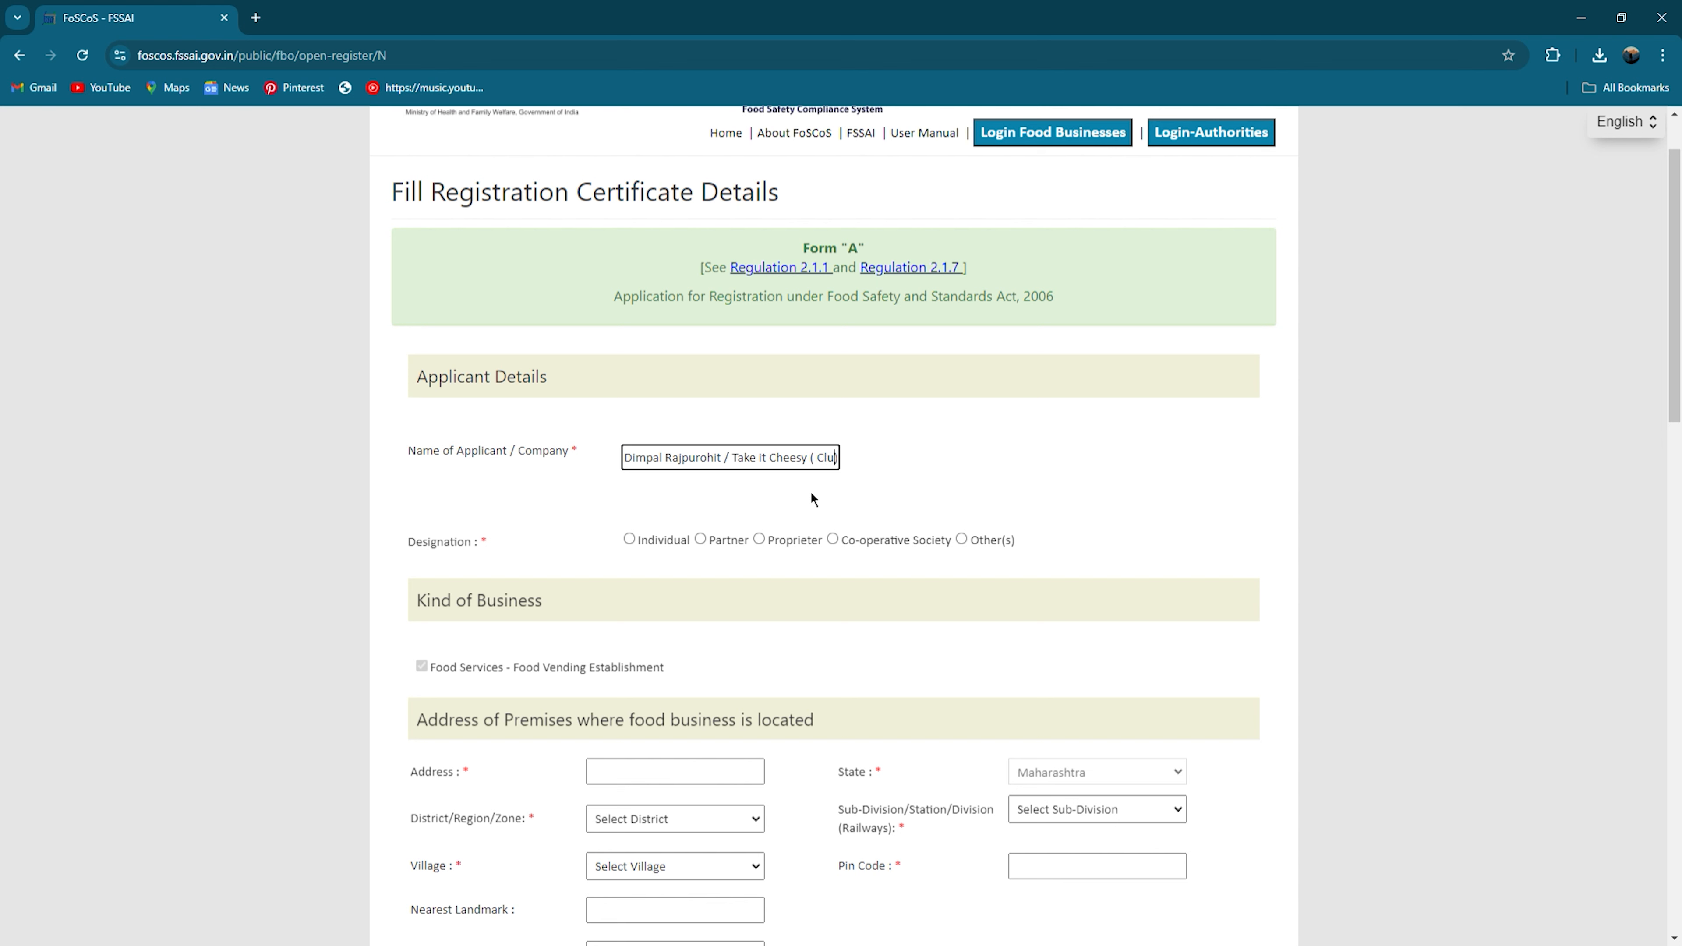
{"action": "type", "text": "ud"}
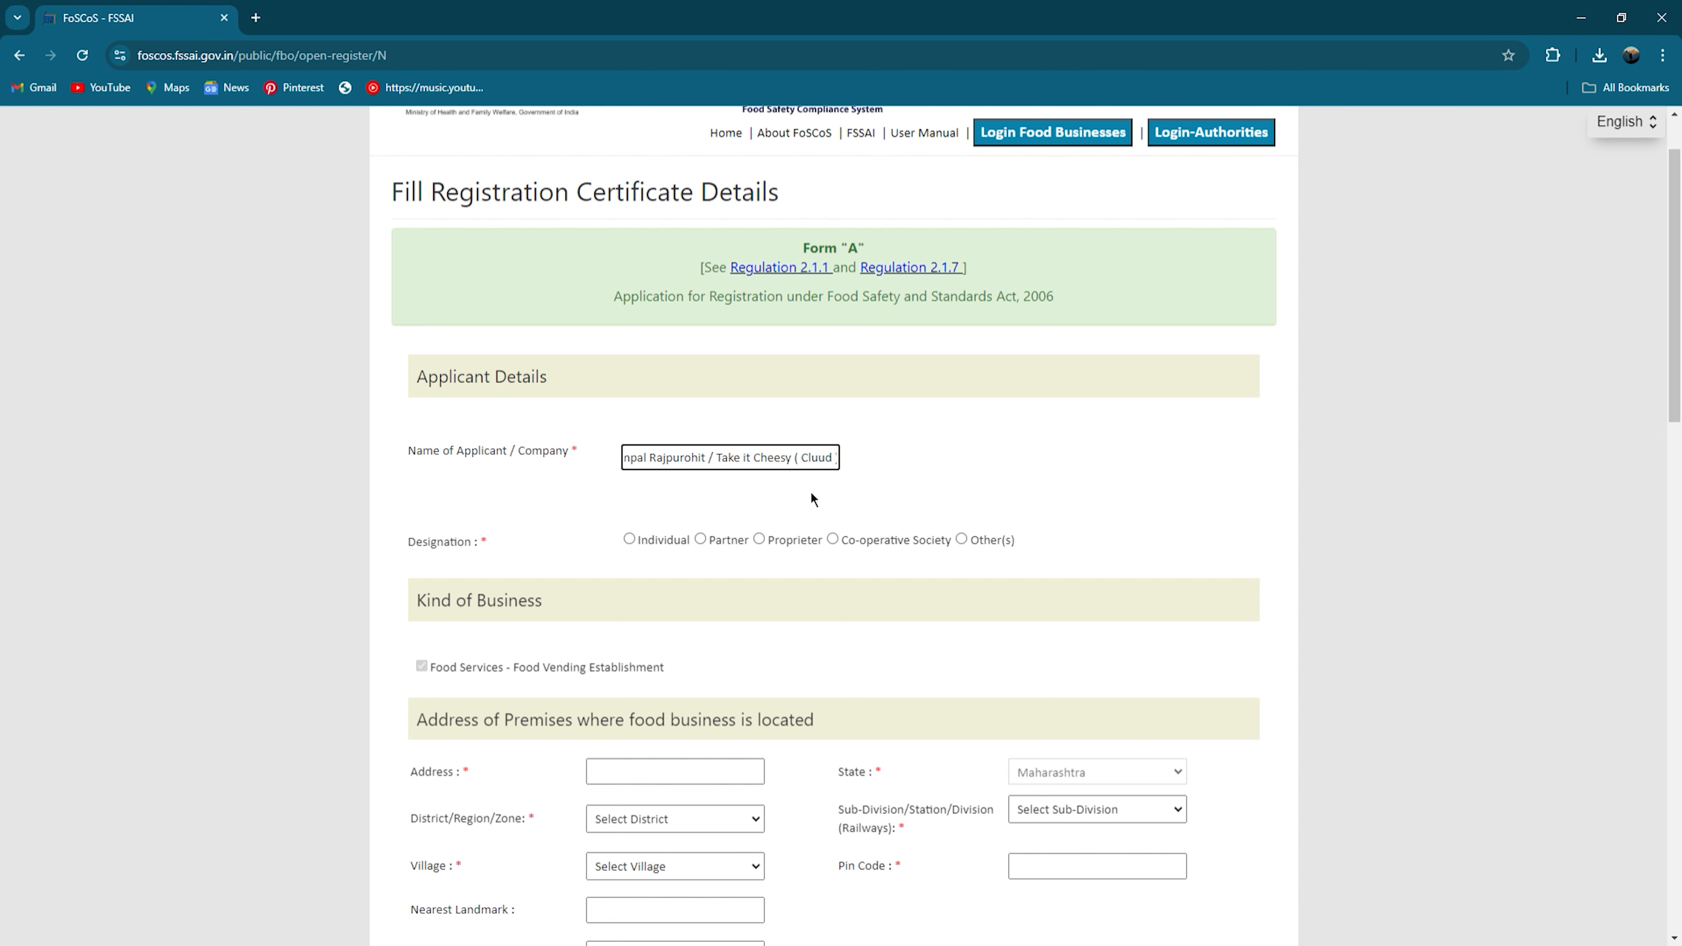
{"action": "key", "text": "BackSpace"}
{"action": "key", "text": "BackSpace"}
{"action": "key", "text": "BackSpace"}
{"action": "key", "text": "BackSpace"}
{"action": "type", "text": "o"}
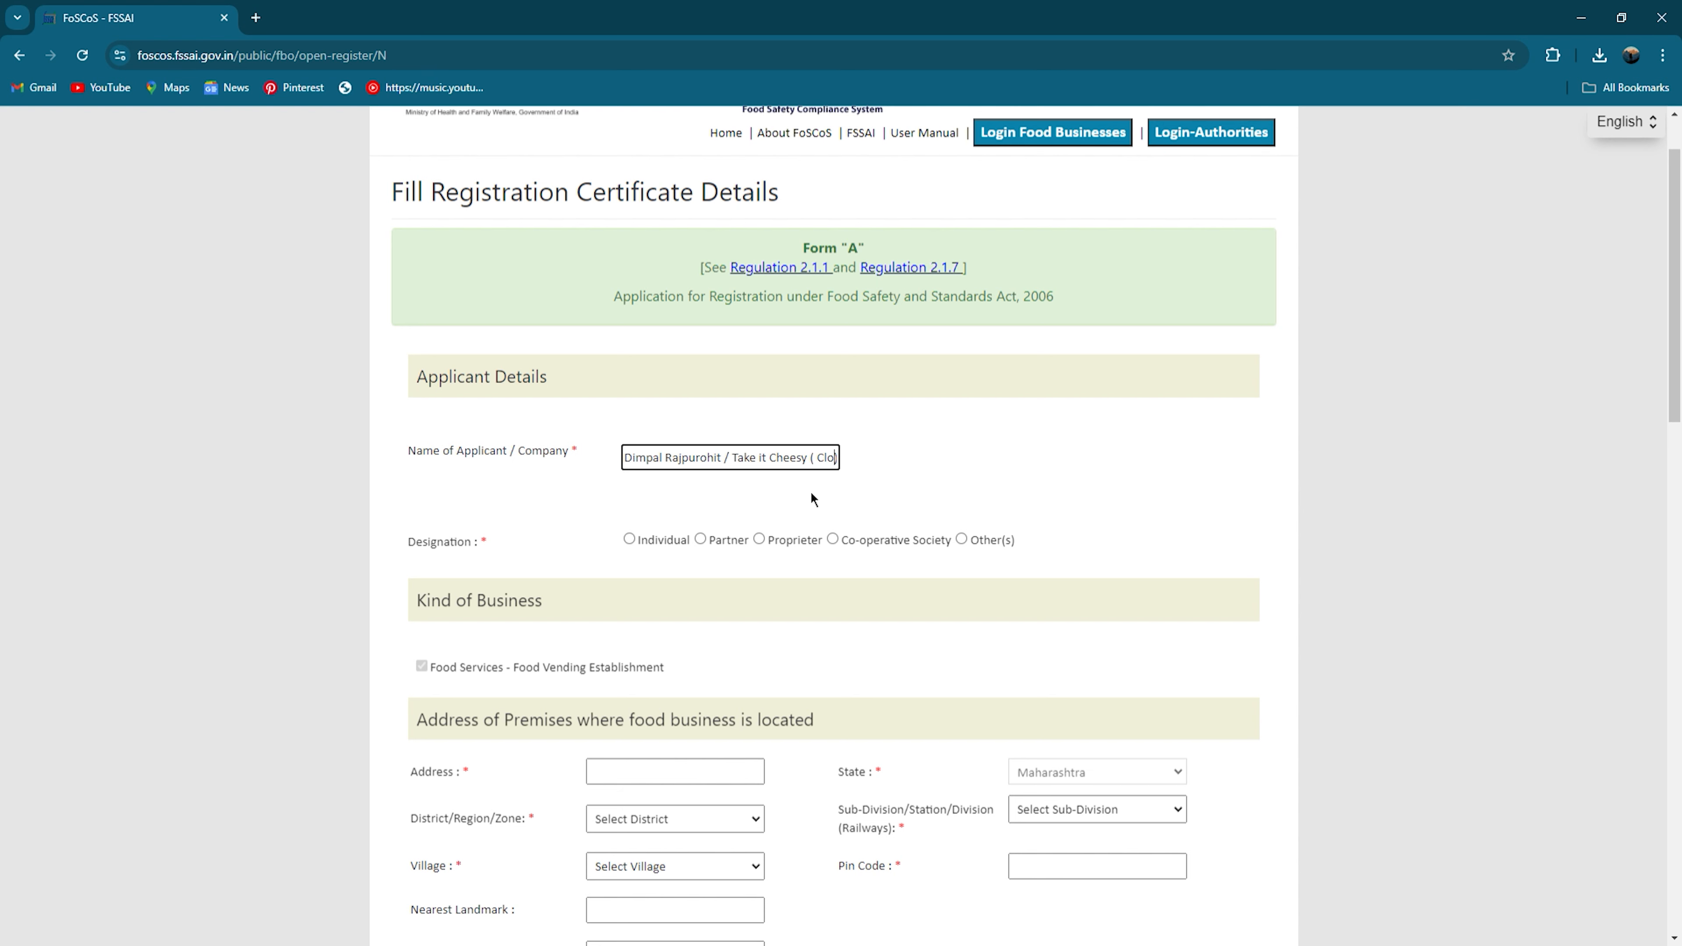
{"action": "type", "text": "ud Kit"}
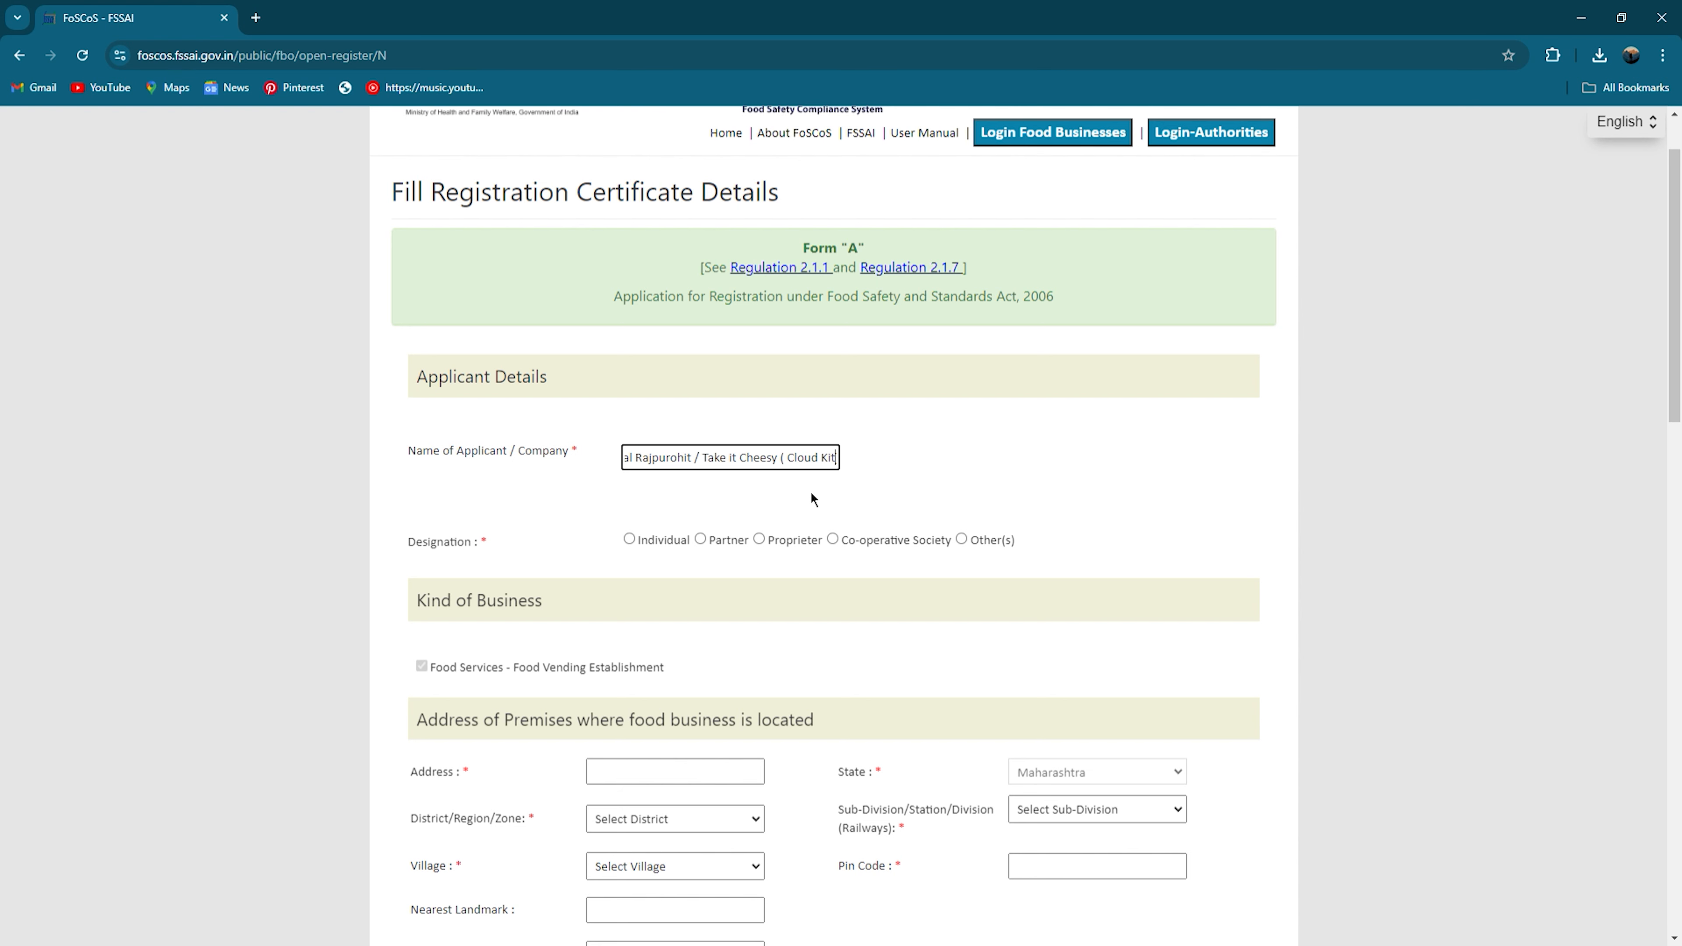
{"action": "type", "text": "chen"}
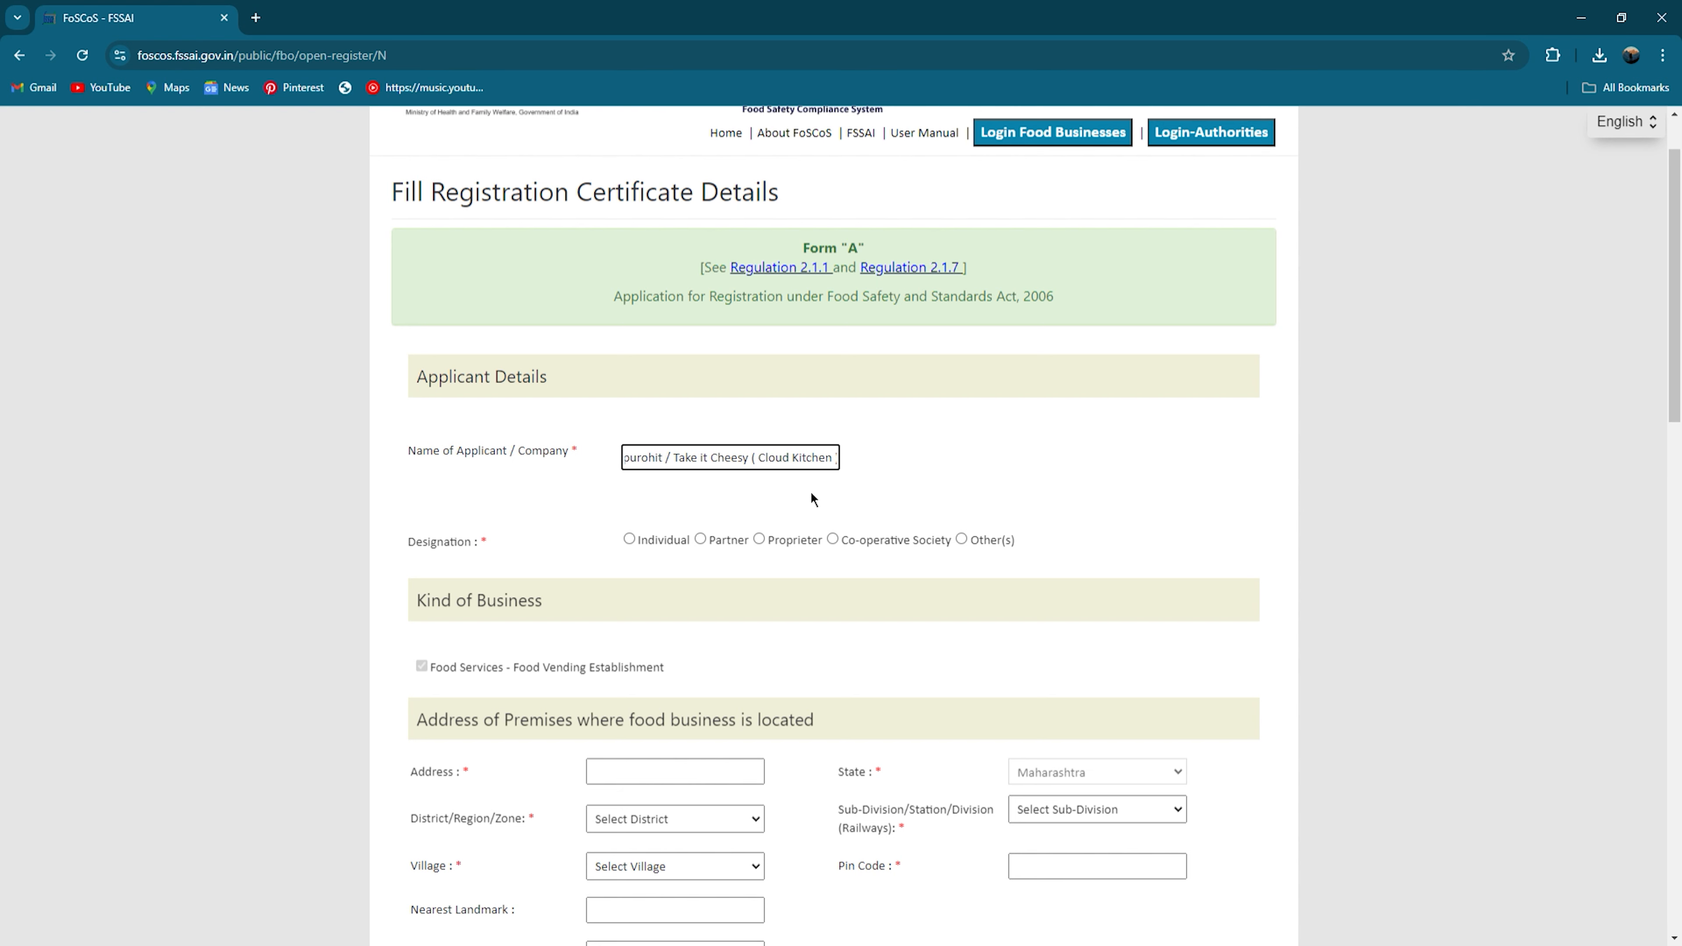
{"action": "scroll", "coordinate": [844, 477], "scroll_direction": "down", "scroll_amount": 1}
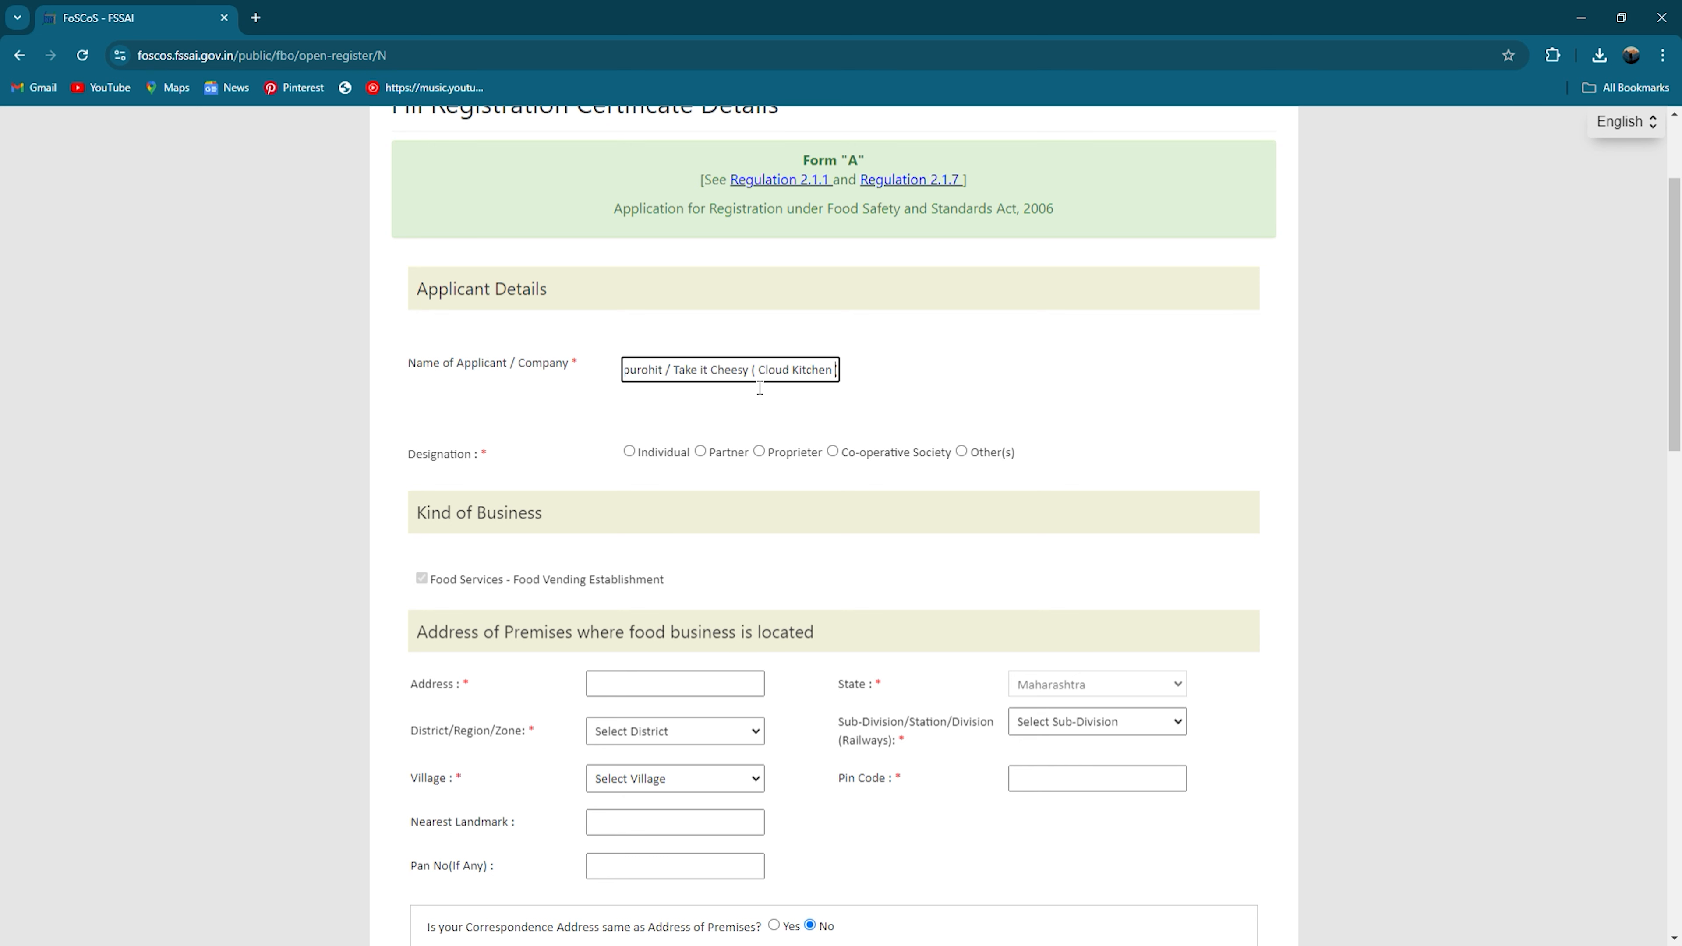
{"action": "scroll", "coordinate": [760, 388], "scroll_direction": "down", "scroll_amount": 1}
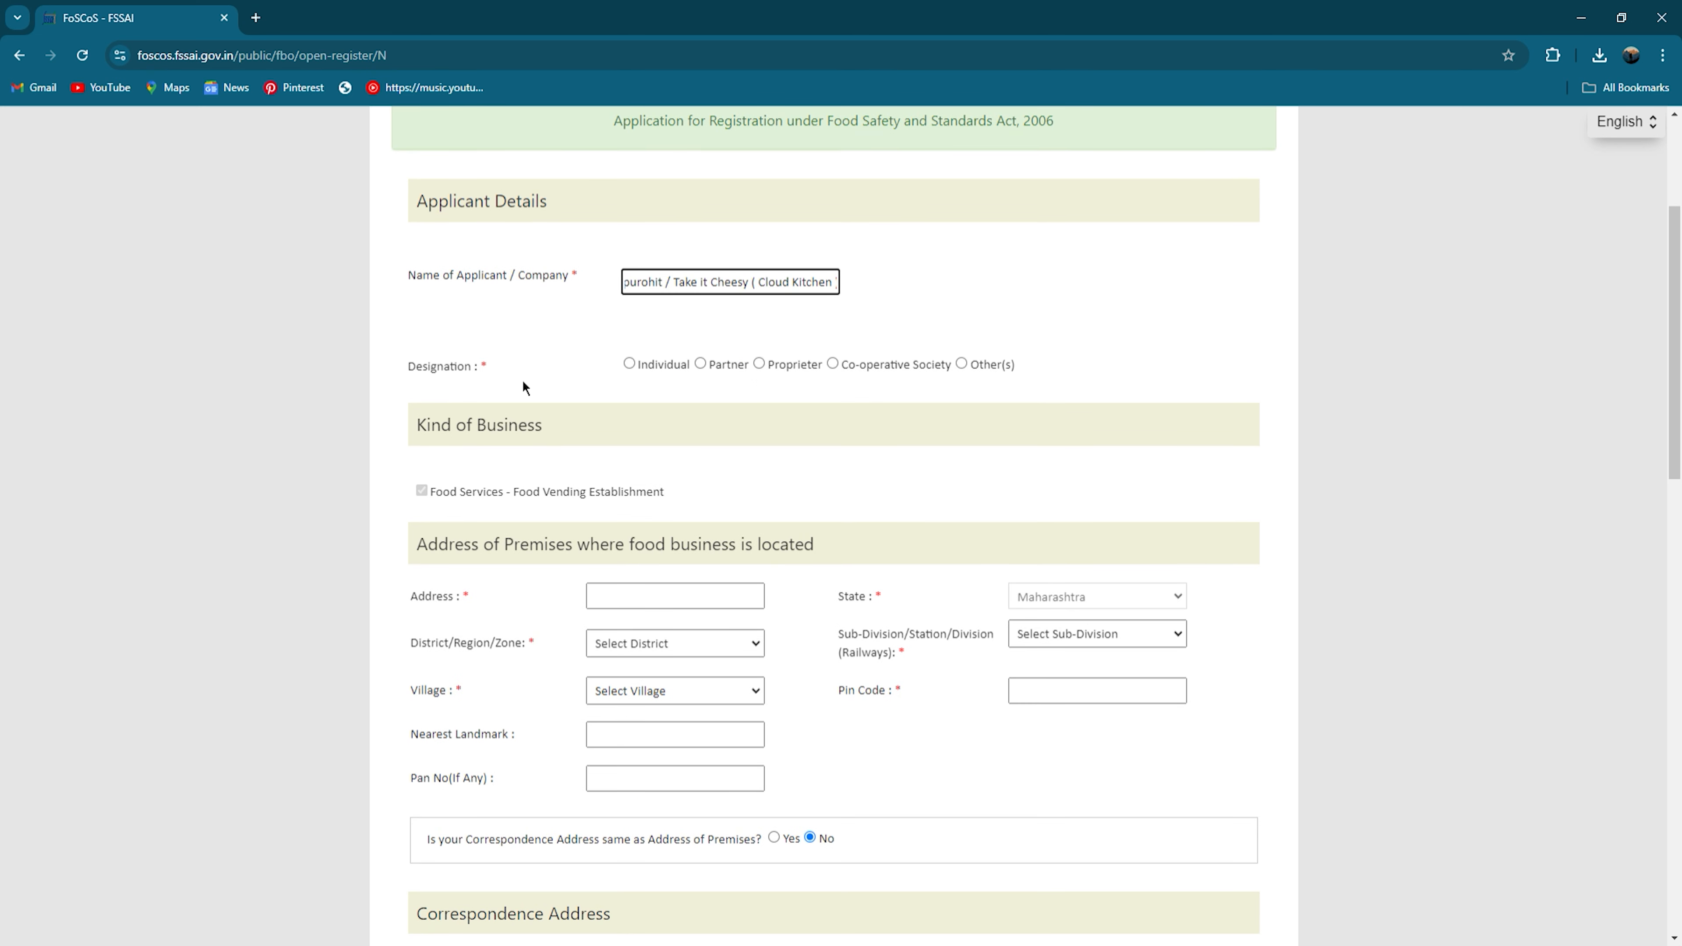
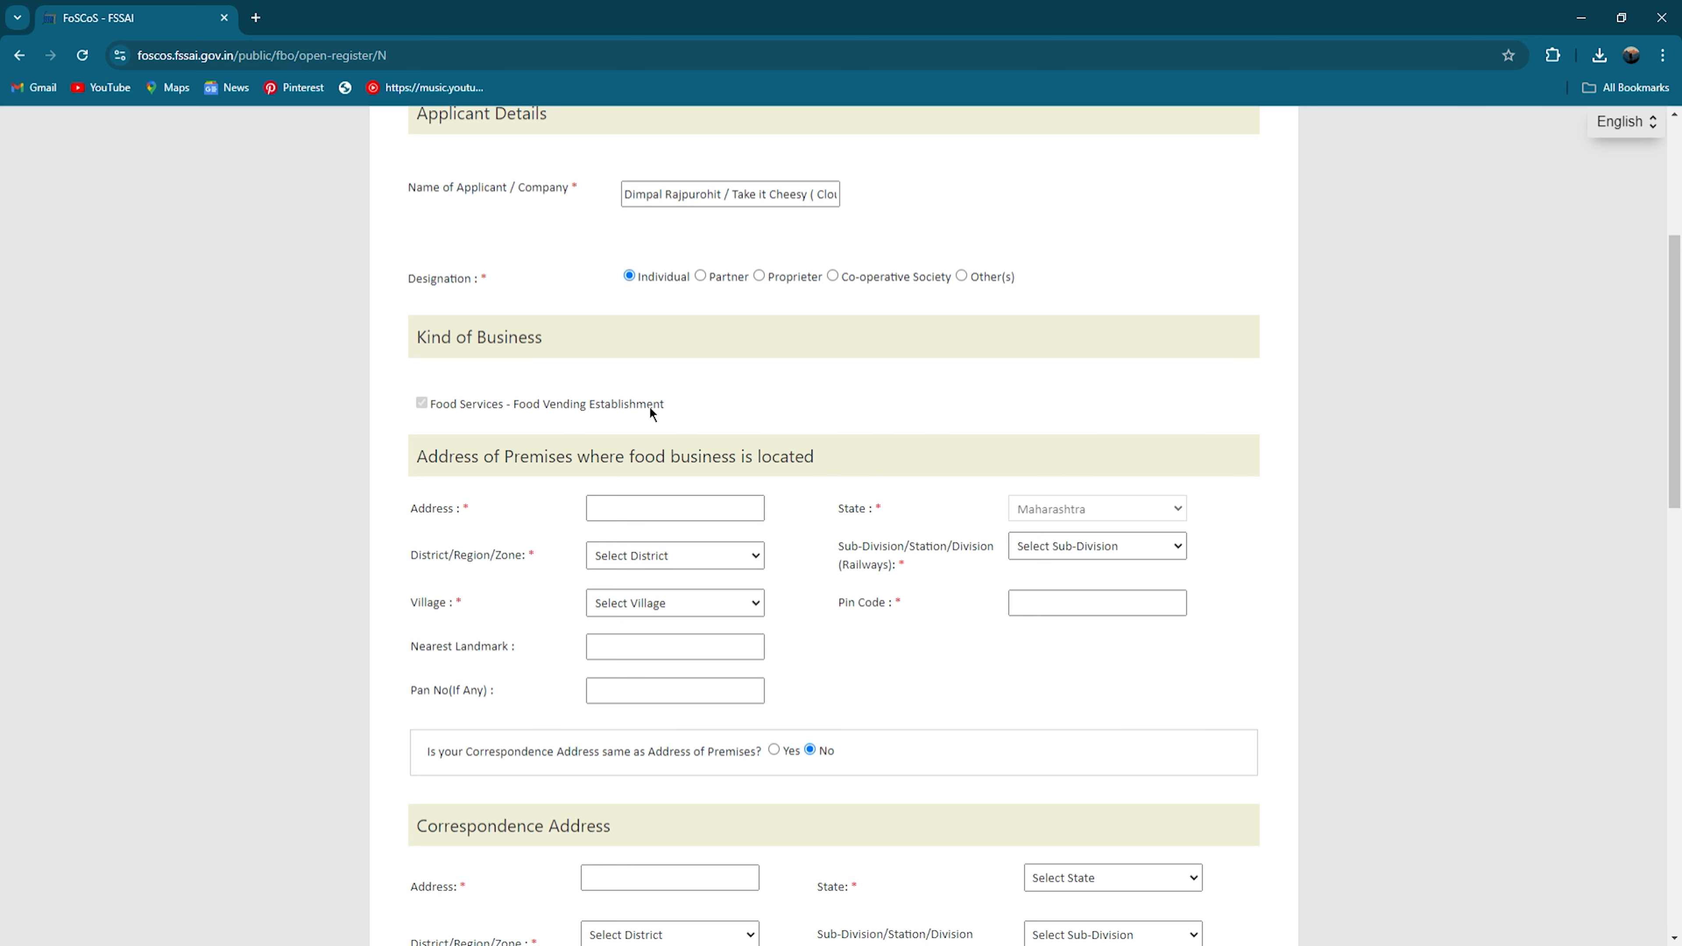
- Scroll down the registration form toward the premises address
{"action": "scroll", "coordinate": [650, 412], "scroll_direction": "down", "scroll_amount": 1}
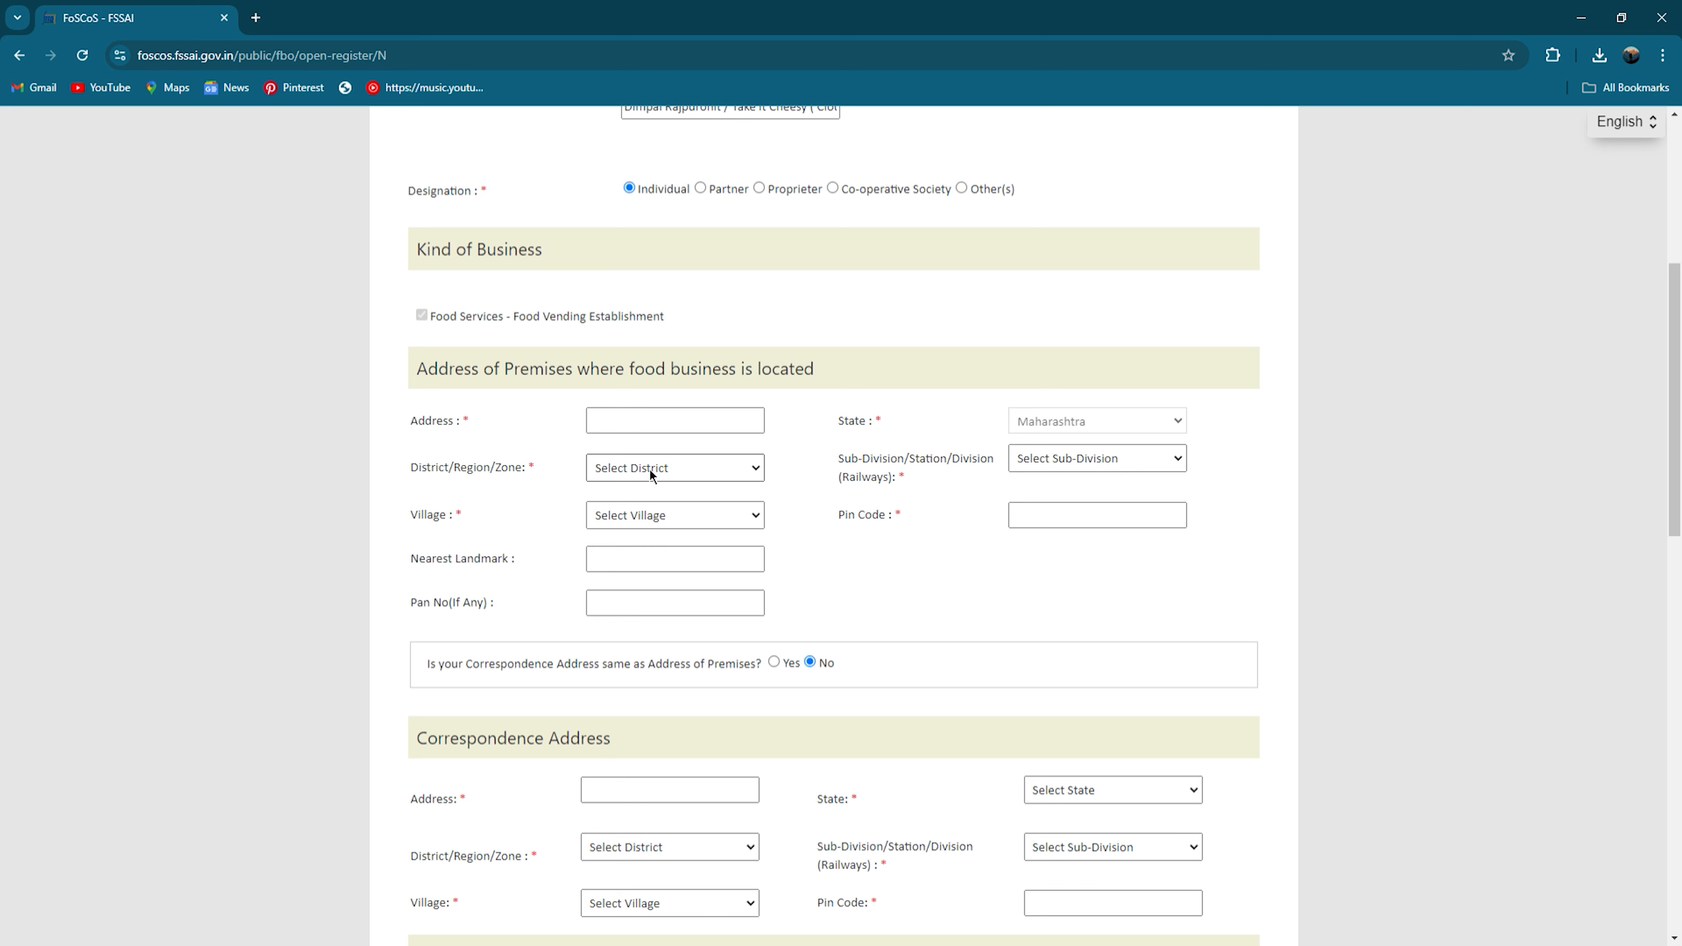
{"action": "left_click", "coordinate": [643, 436]}
{"action": "left_click", "coordinate": [393, 418]}
{"action": "scroll", "coordinate": [397, 648], "scroll_direction": "down", "scroll_amount": 2}
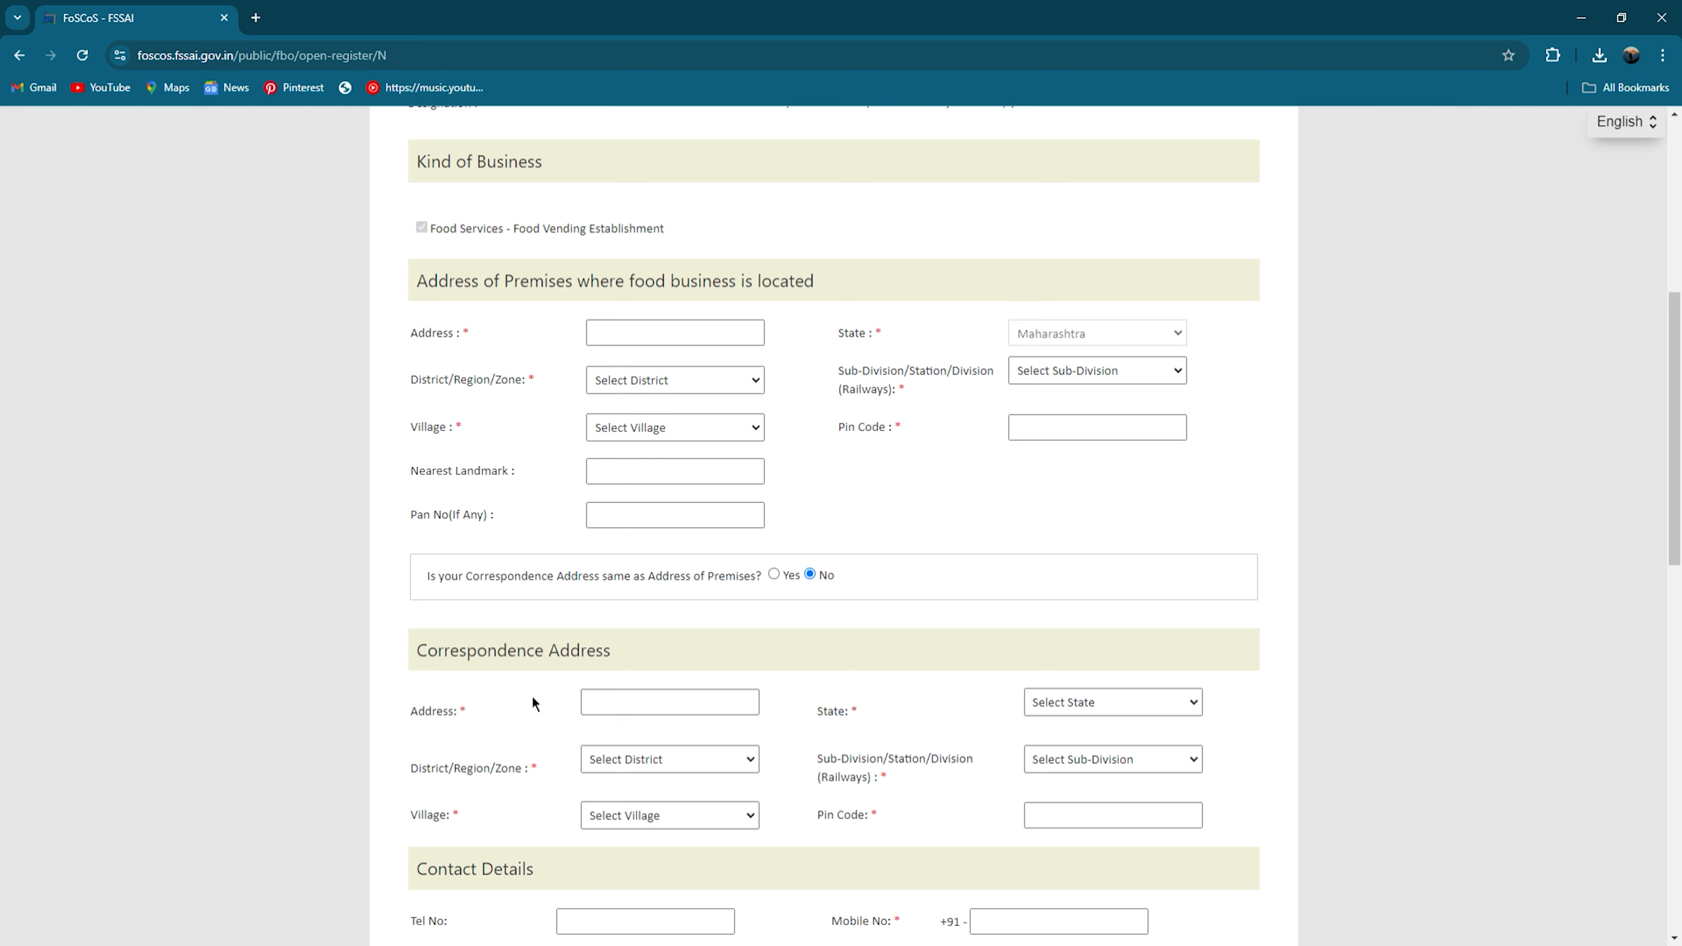
{"action": "scroll", "coordinate": [533, 695], "scroll_direction": "down", "scroll_amount": 5}
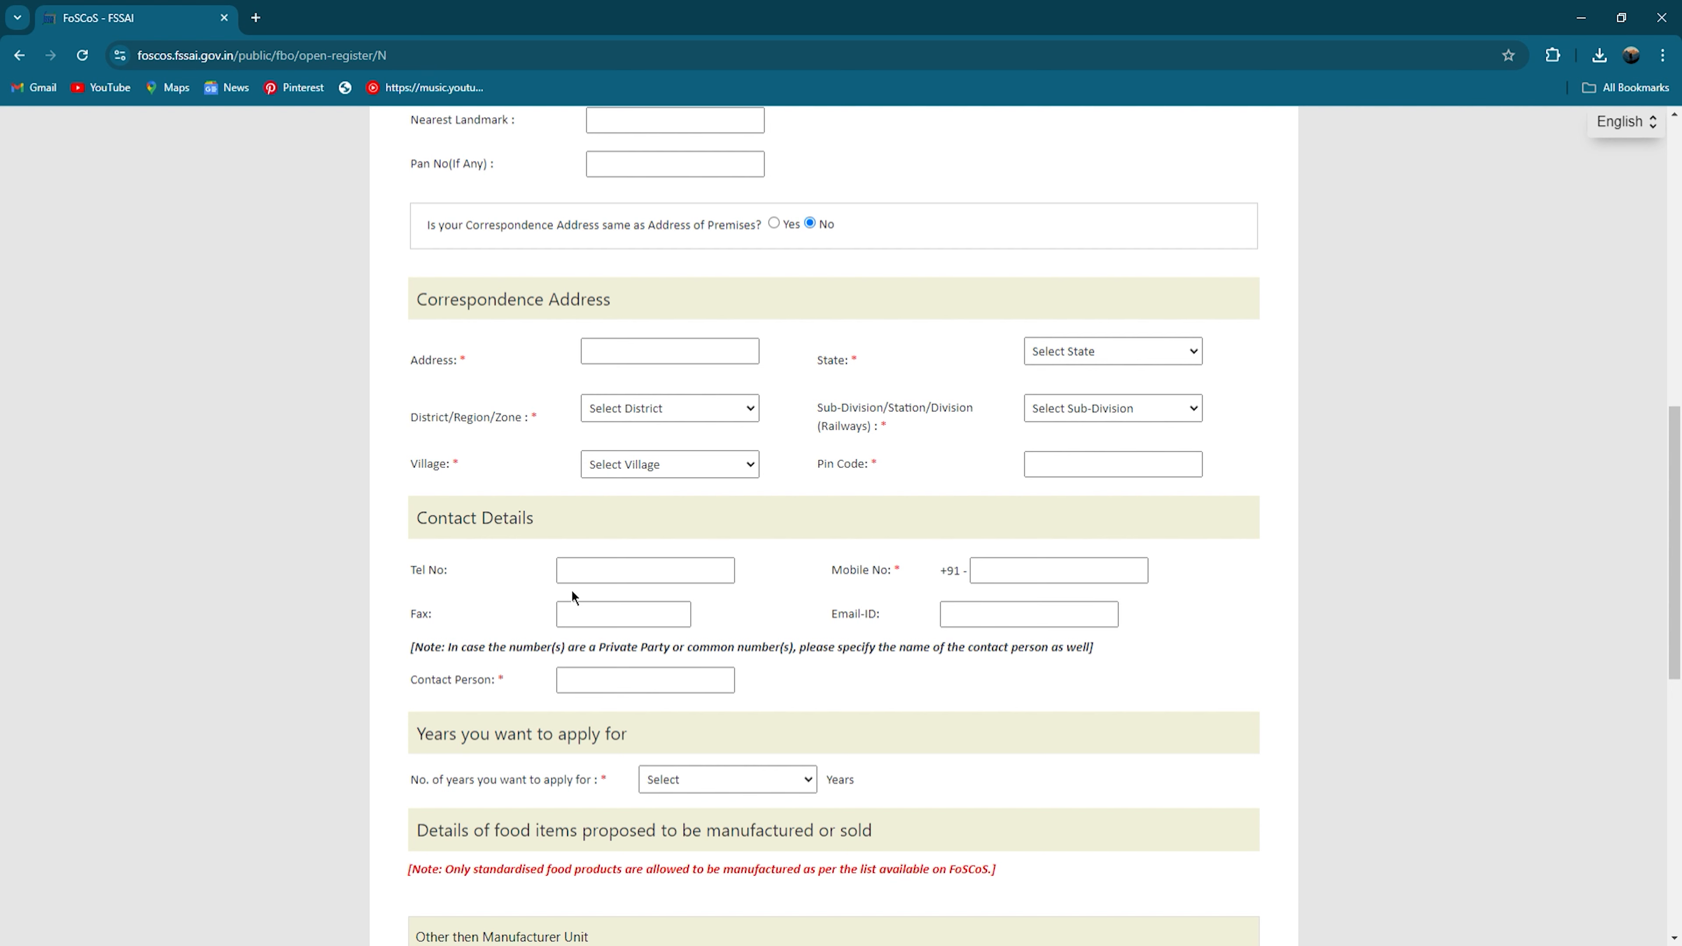
{"action": "scroll", "coordinate": [559, 584], "scroll_direction": "down", "scroll_amount": 1}
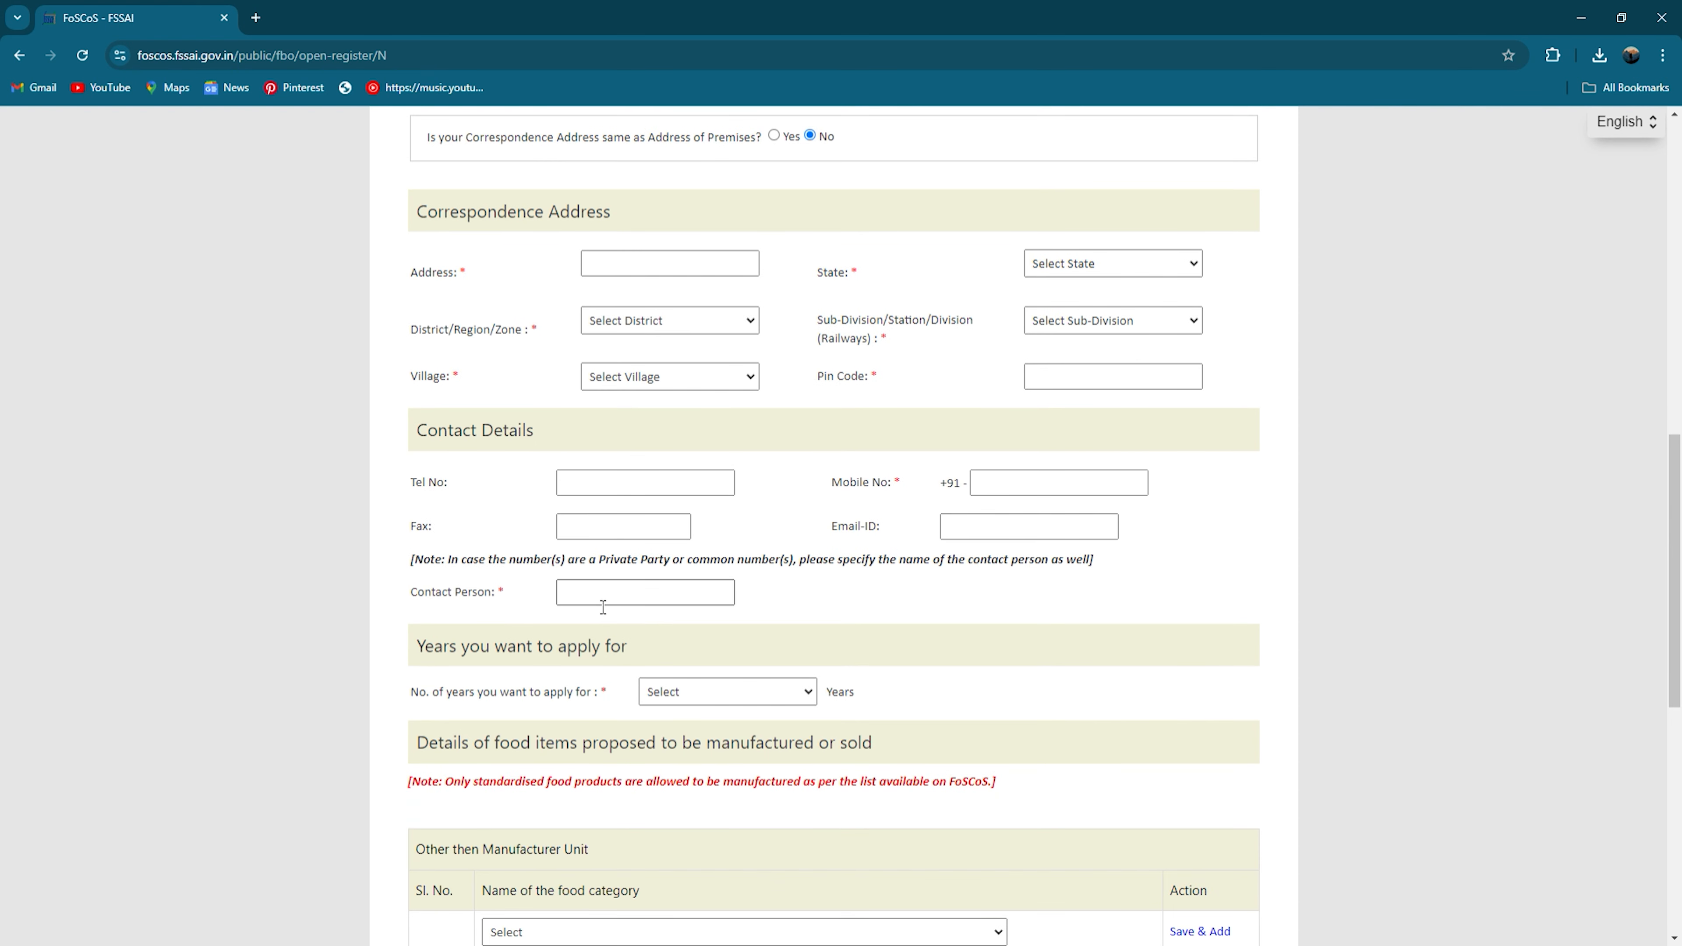
{"action": "scroll", "coordinate": [600, 608], "scroll_direction": "up", "scroll_amount": 10}
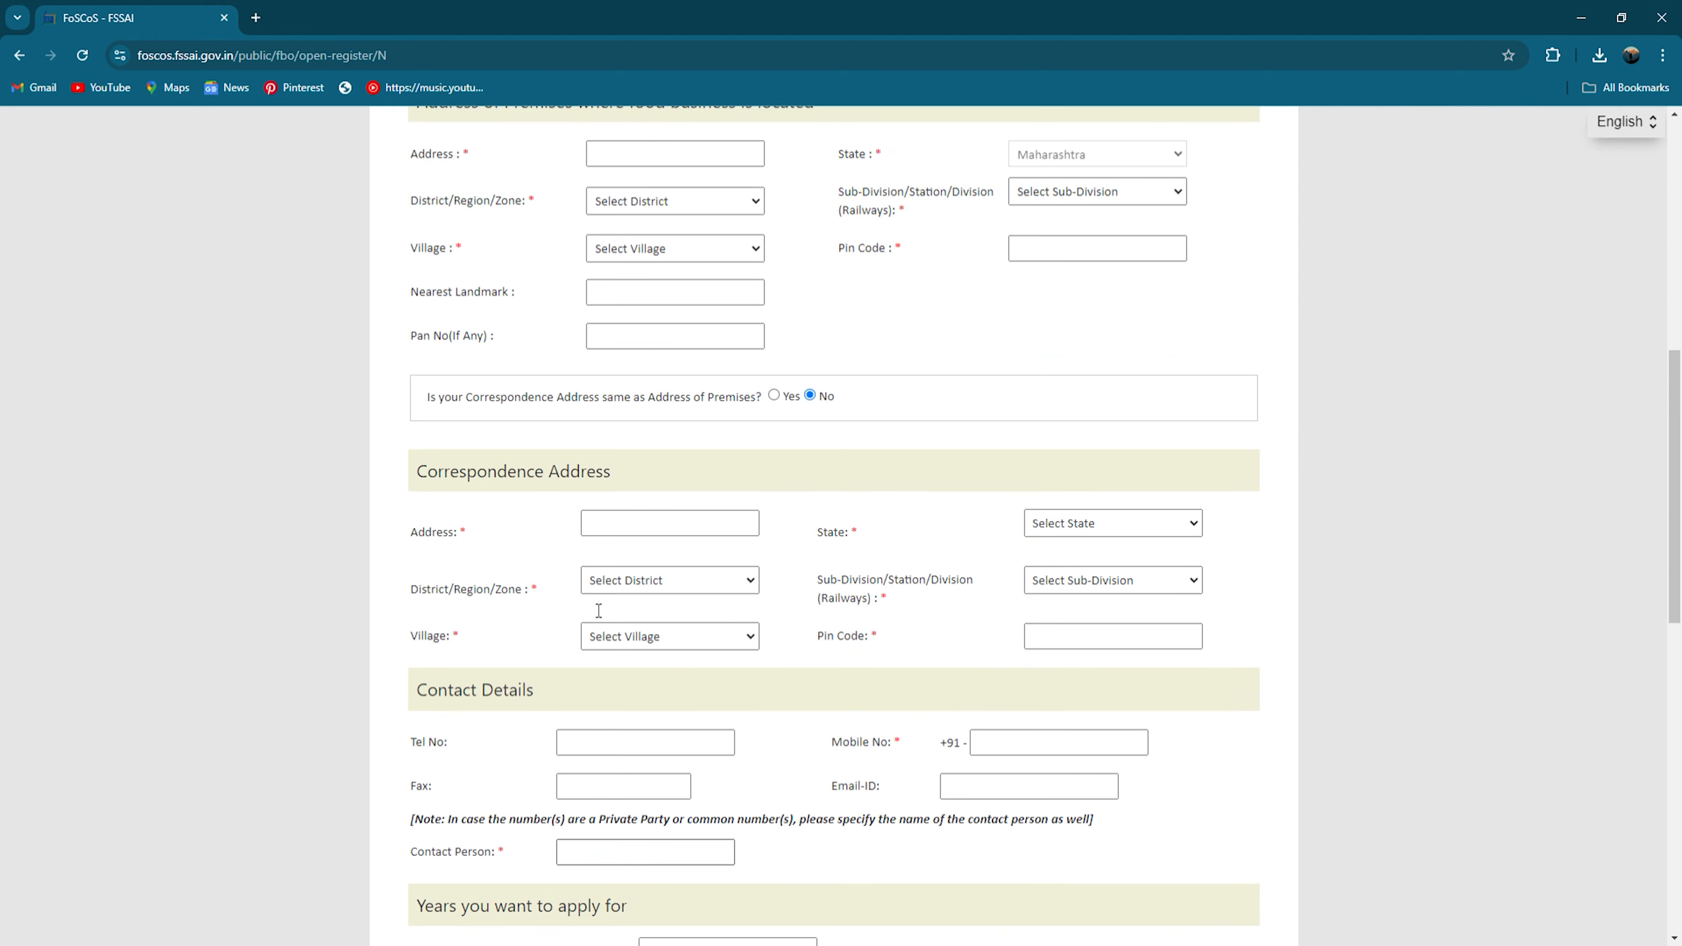
{"action": "scroll", "coordinate": [635, 583], "scroll_direction": "down", "scroll_amount": 5}
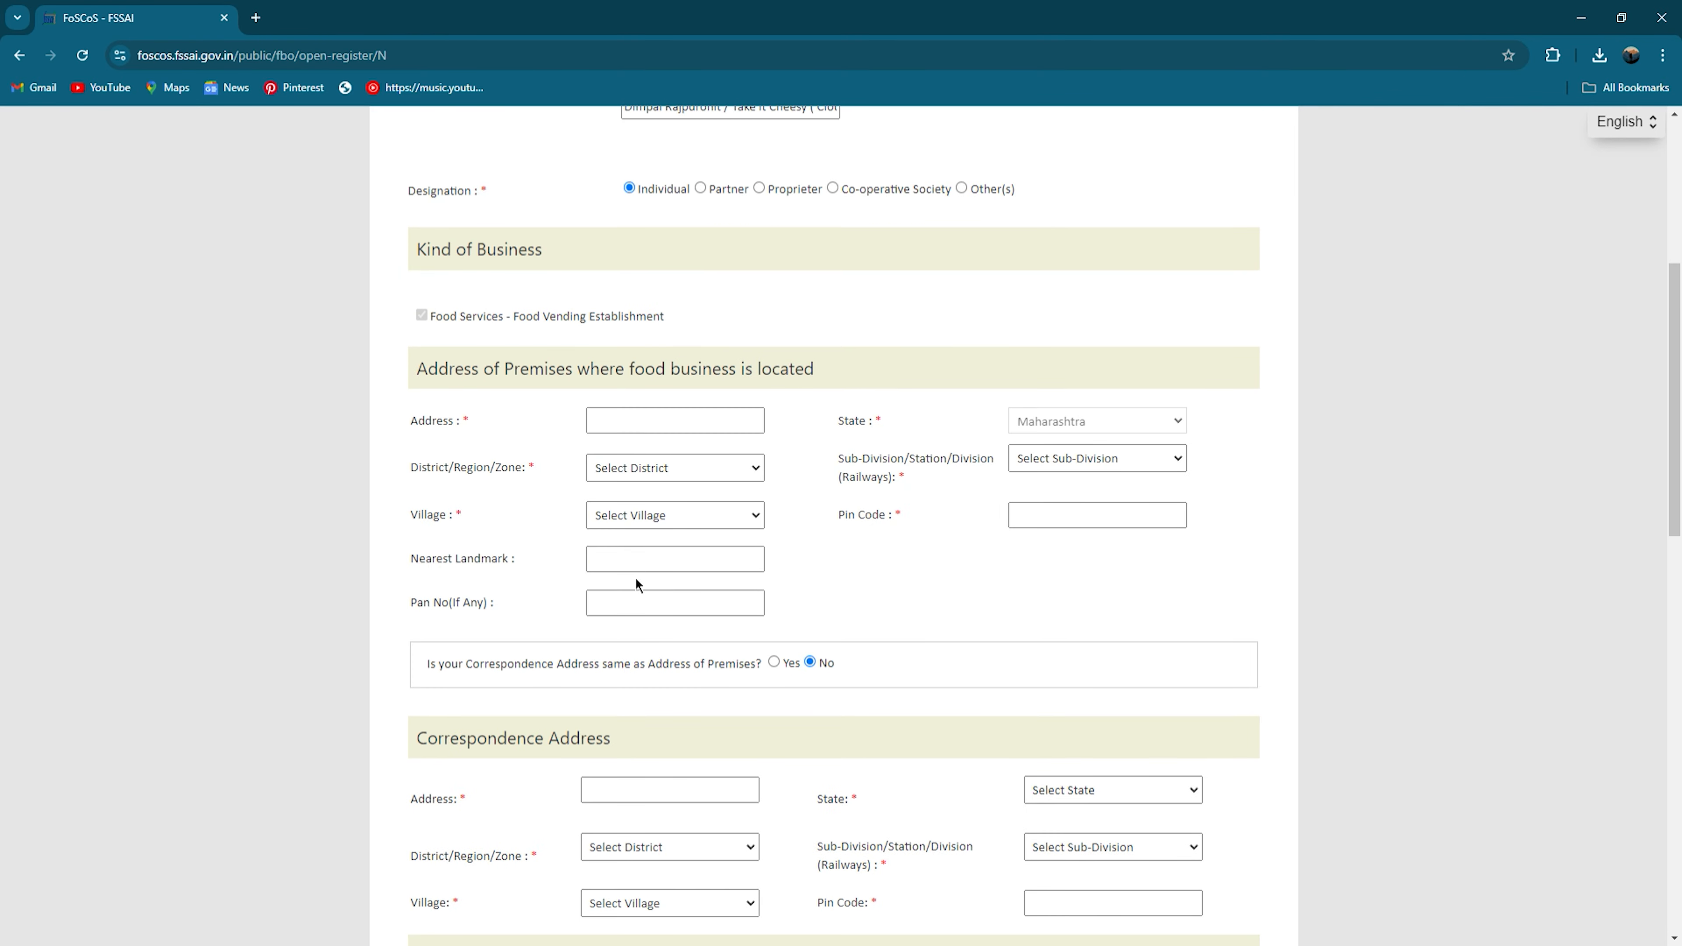
{"action": "scroll", "coordinate": [635, 579], "scroll_direction": "up", "scroll_amount": 4}
{"action": "scroll", "coordinate": [701, 548], "scroll_direction": "down", "scroll_amount": 10}
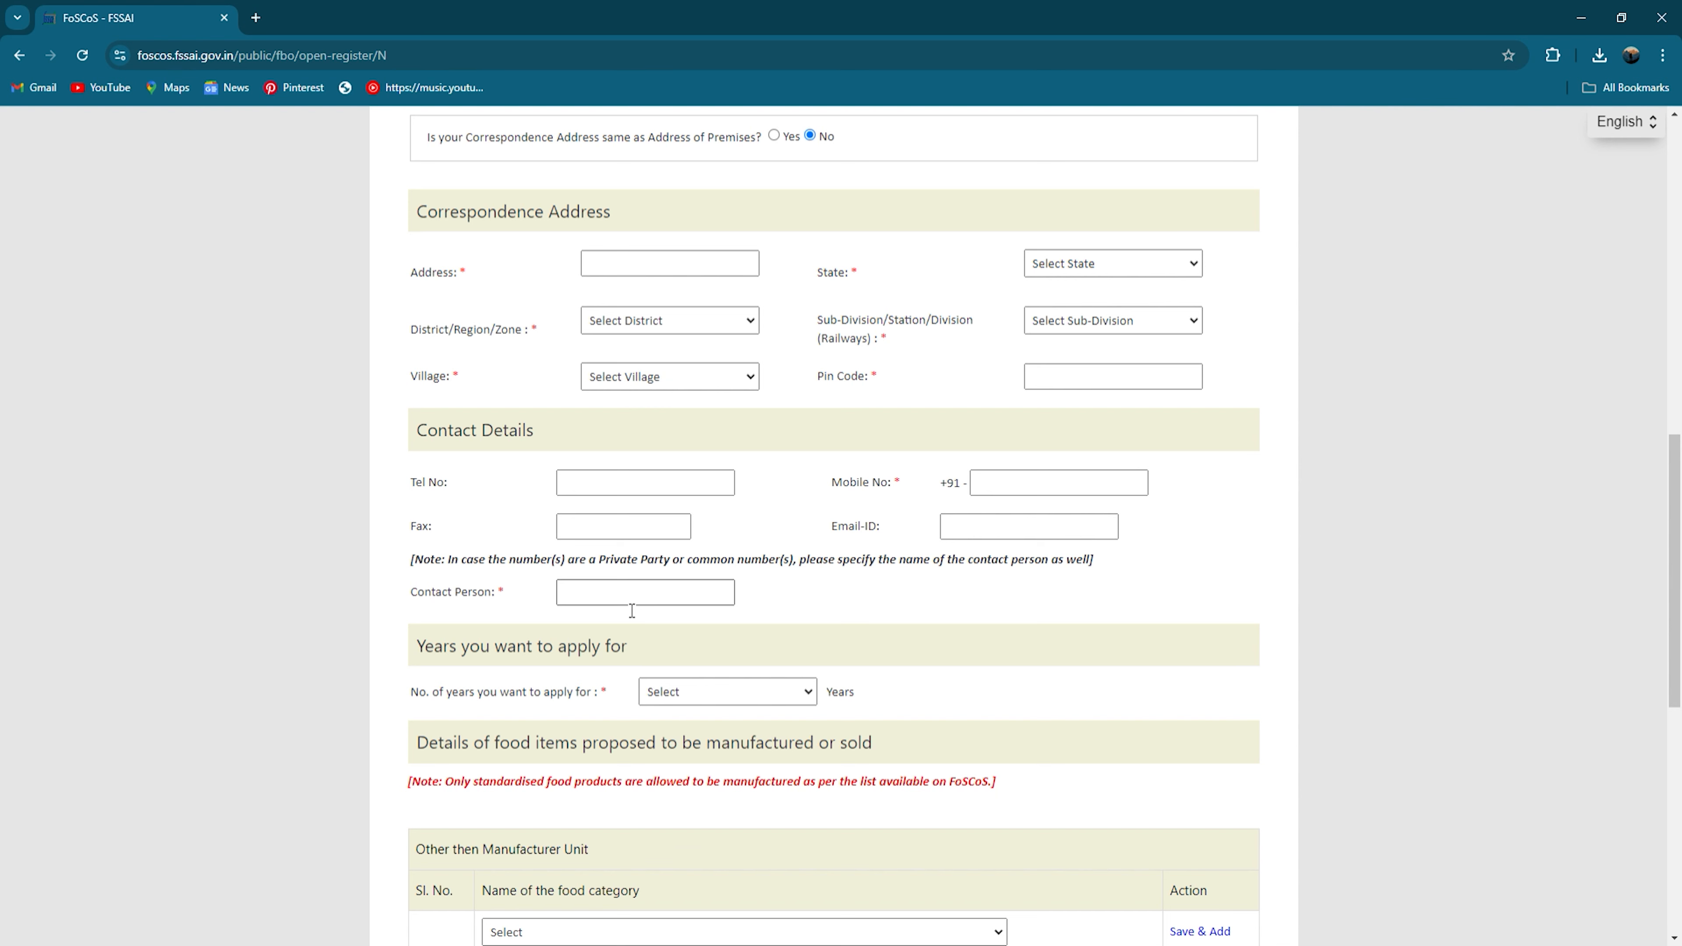
{"action": "scroll", "coordinate": [632, 610], "scroll_direction": "down", "scroll_amount": 3}
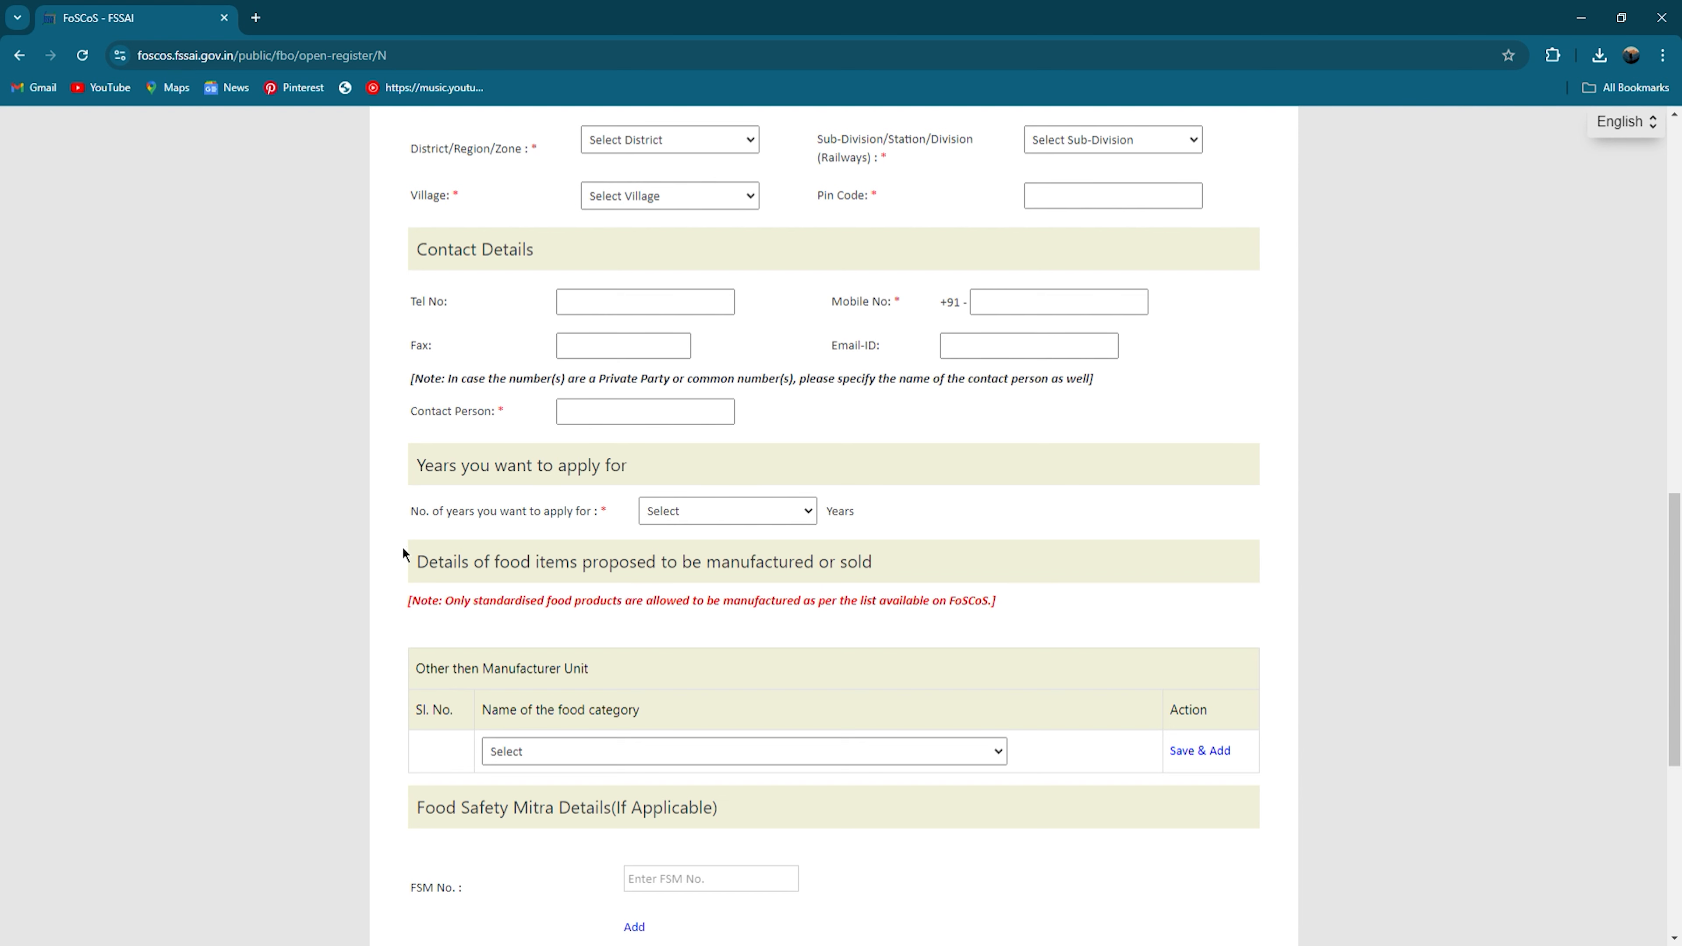
- Scroll down the form to the Other Details section and its water supply options
{"action": "scroll", "coordinate": [402, 547], "scroll_direction": "down", "scroll_amount": 1}
{"action": "scroll", "coordinate": [547, 547], "scroll_direction": "down", "scroll_amount": 1}
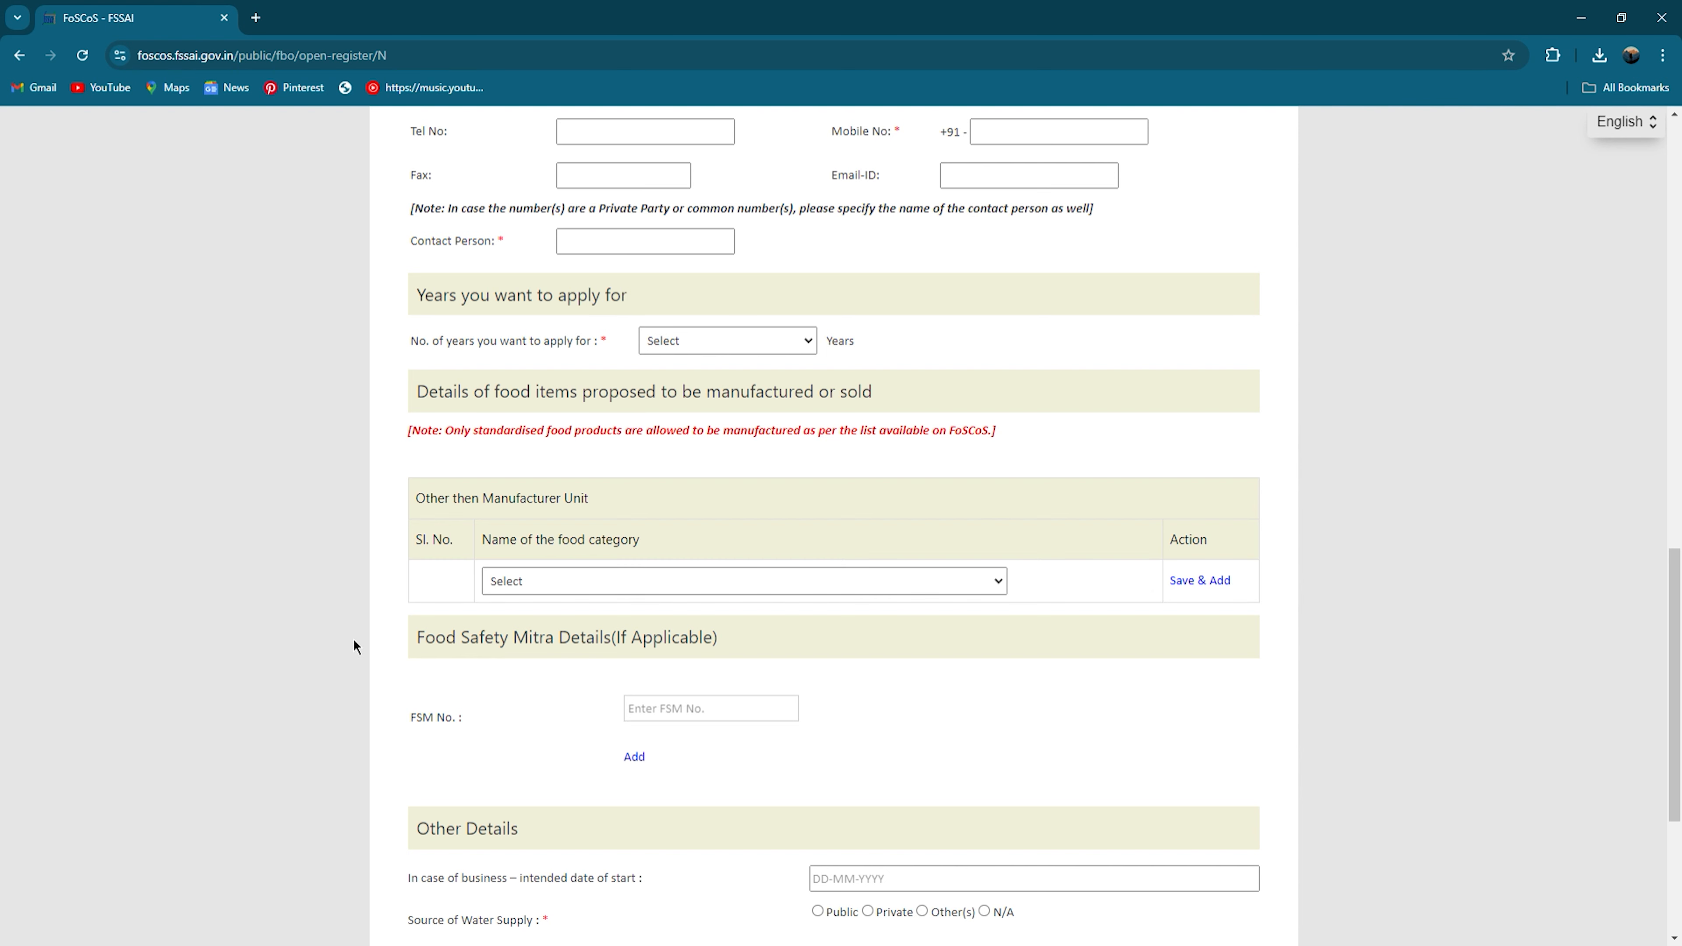
{"action": "scroll", "coordinate": [354, 638], "scroll_direction": "down", "scroll_amount": 1}
{"action": "scroll", "coordinate": [408, 599], "scroll_direction": "down", "scroll_amount": 1}
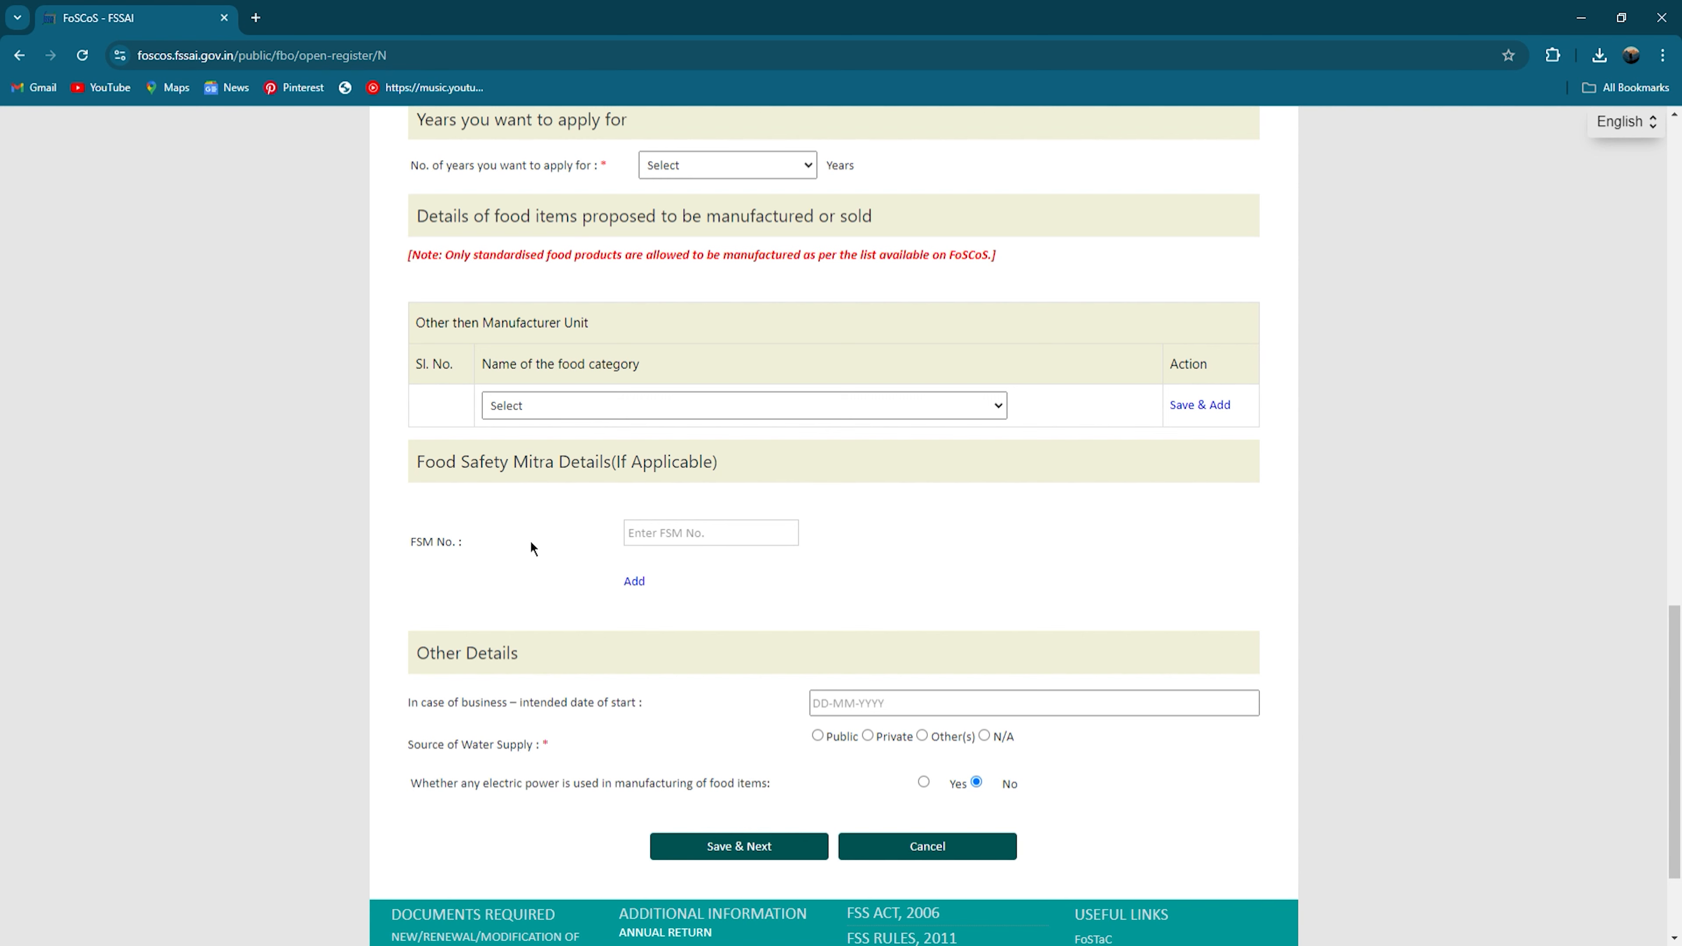
{"action": "scroll", "coordinate": [538, 548], "scroll_direction": "down", "scroll_amount": 2}
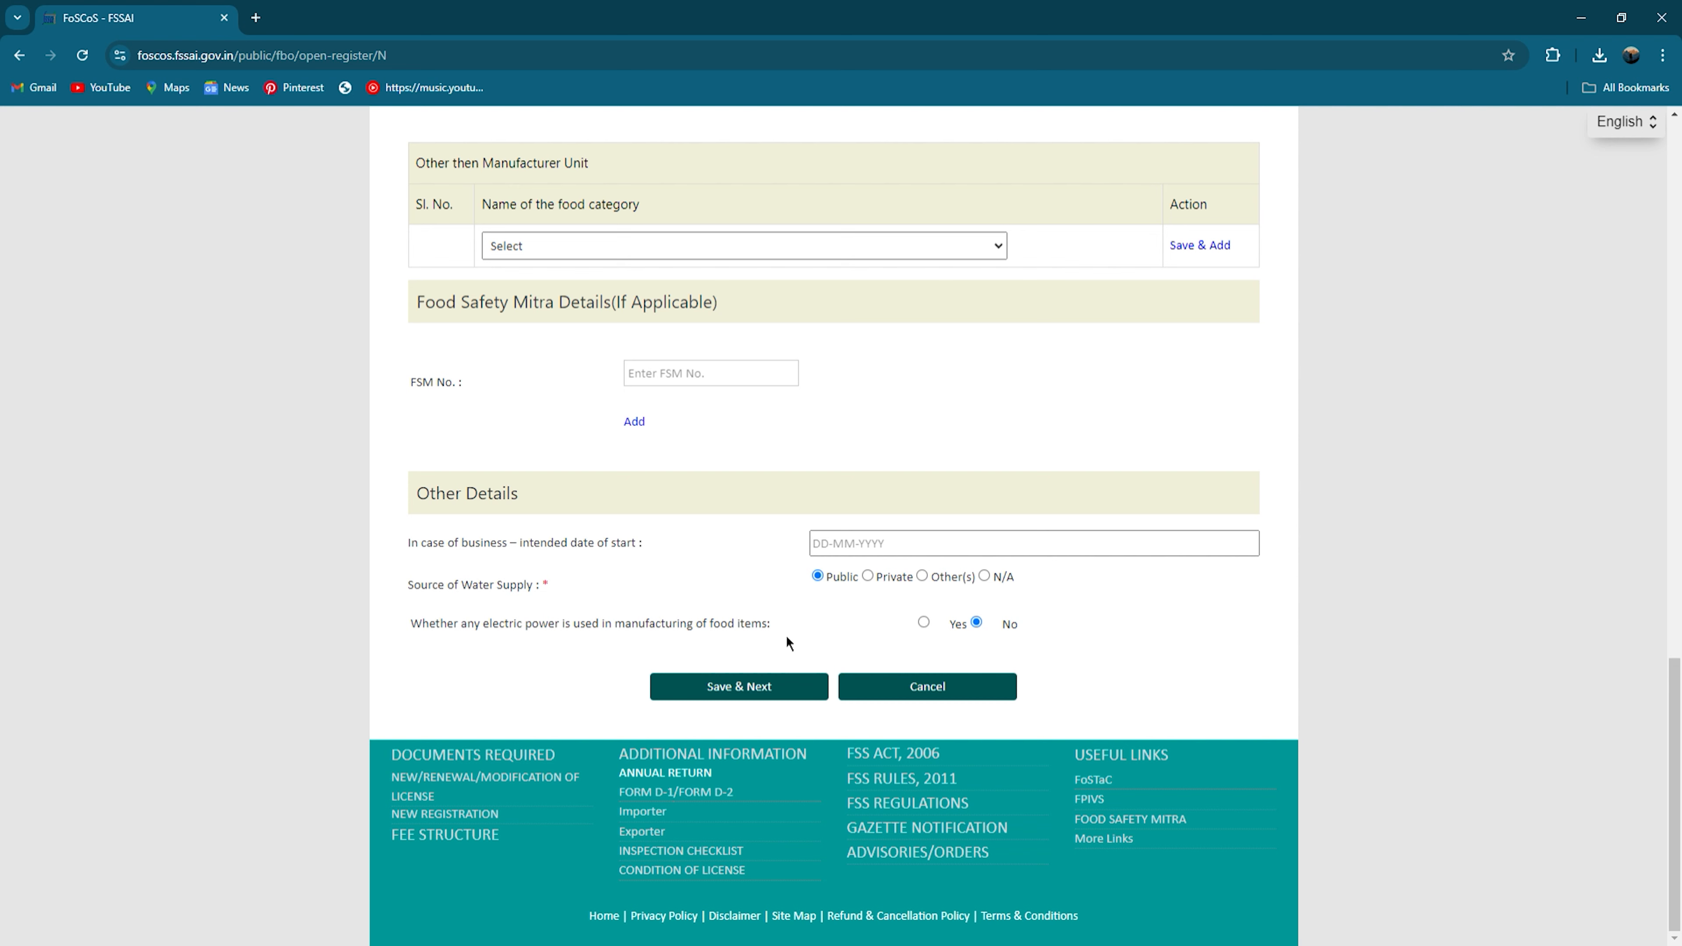
- Answer Yes to electric power being used in food preparation
{"action": "left_click", "coordinate": [921, 622]}
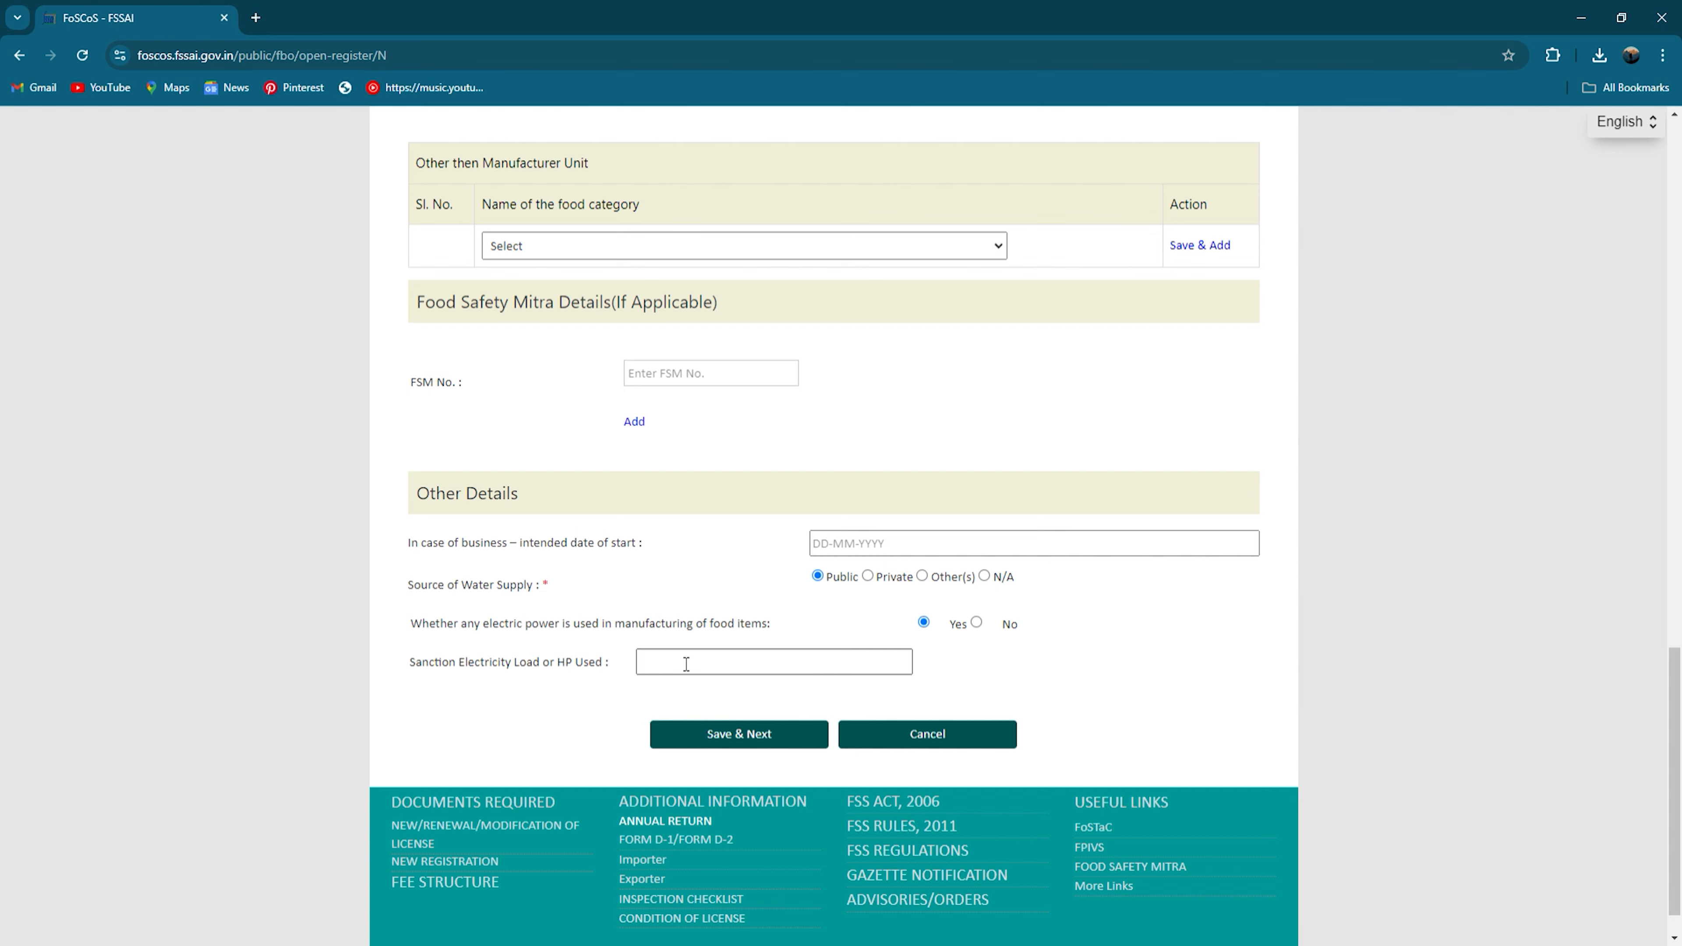
{"action": "scroll", "coordinate": [651, 611], "scroll_direction": "up", "scroll_amount": 2}
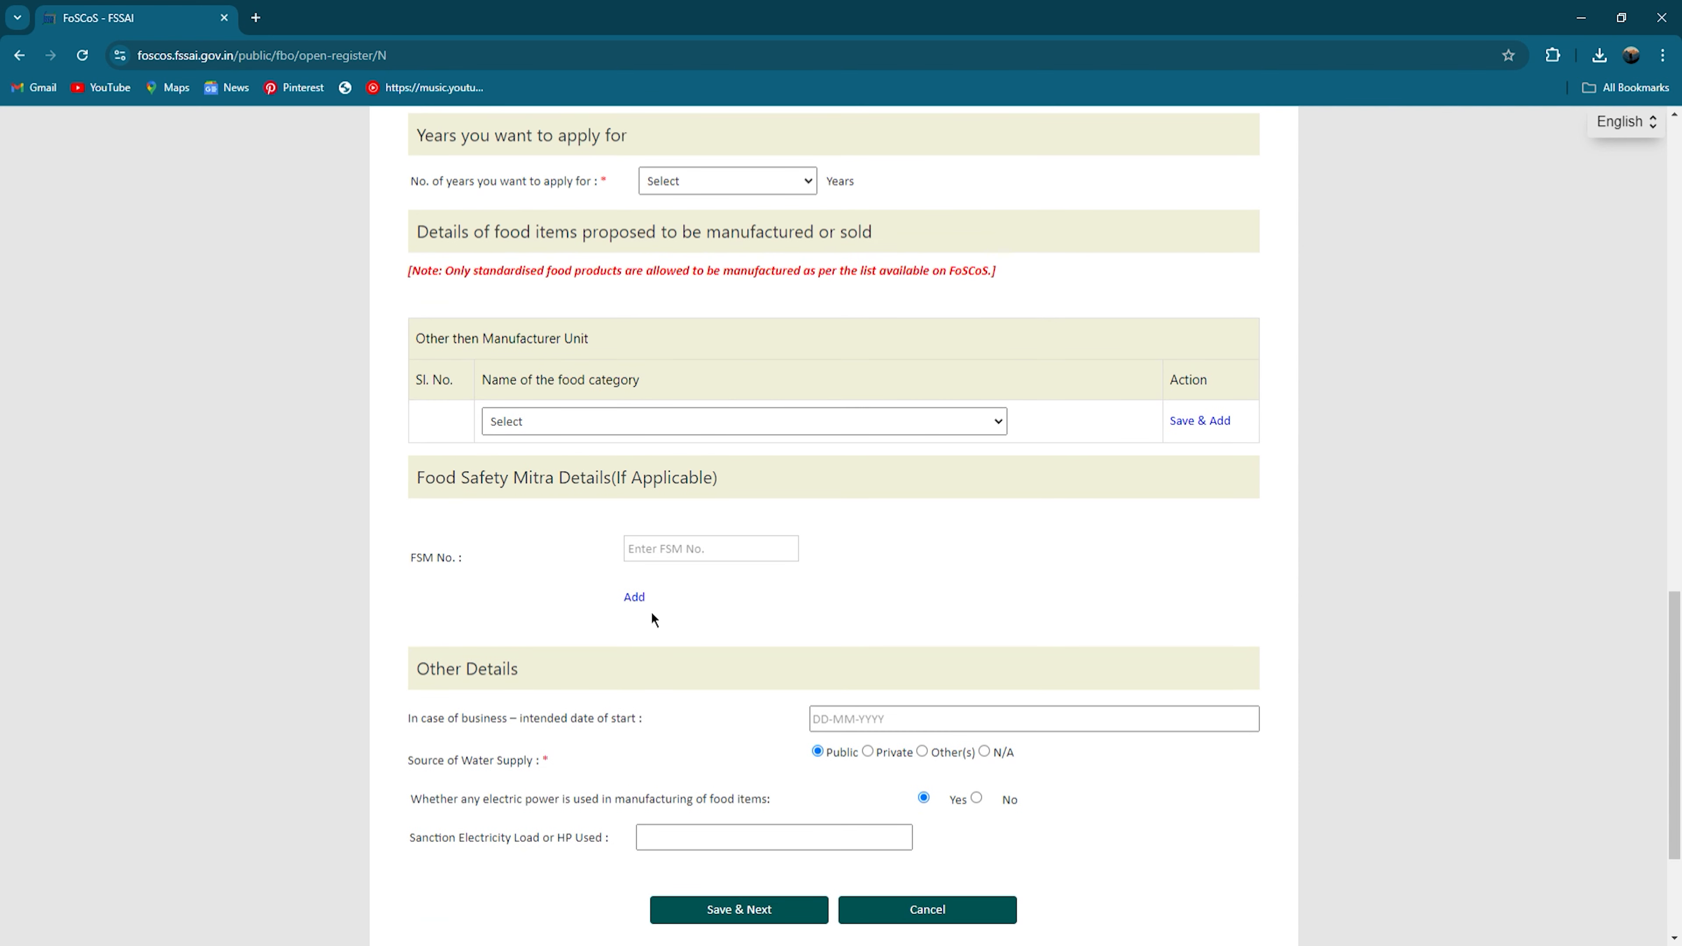
{"action": "scroll", "coordinate": [650, 611], "scroll_direction": "down", "scroll_amount": 2}
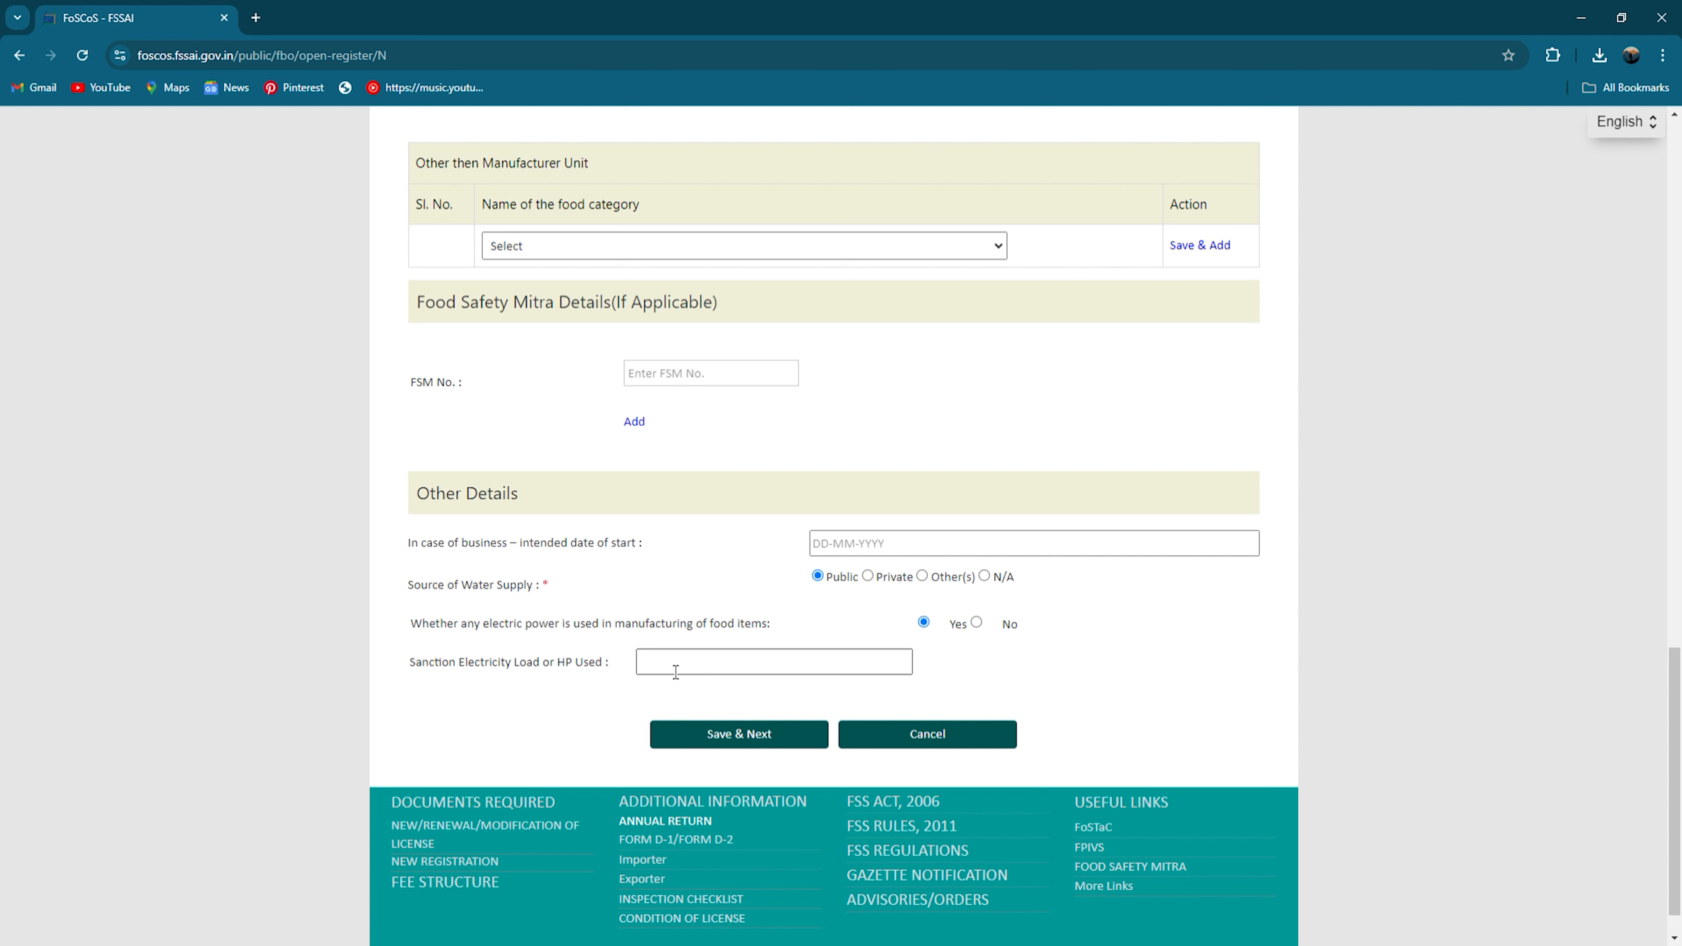
{"action": "scroll", "coordinate": [625, 663], "scroll_direction": "up", "scroll_amount": 5}
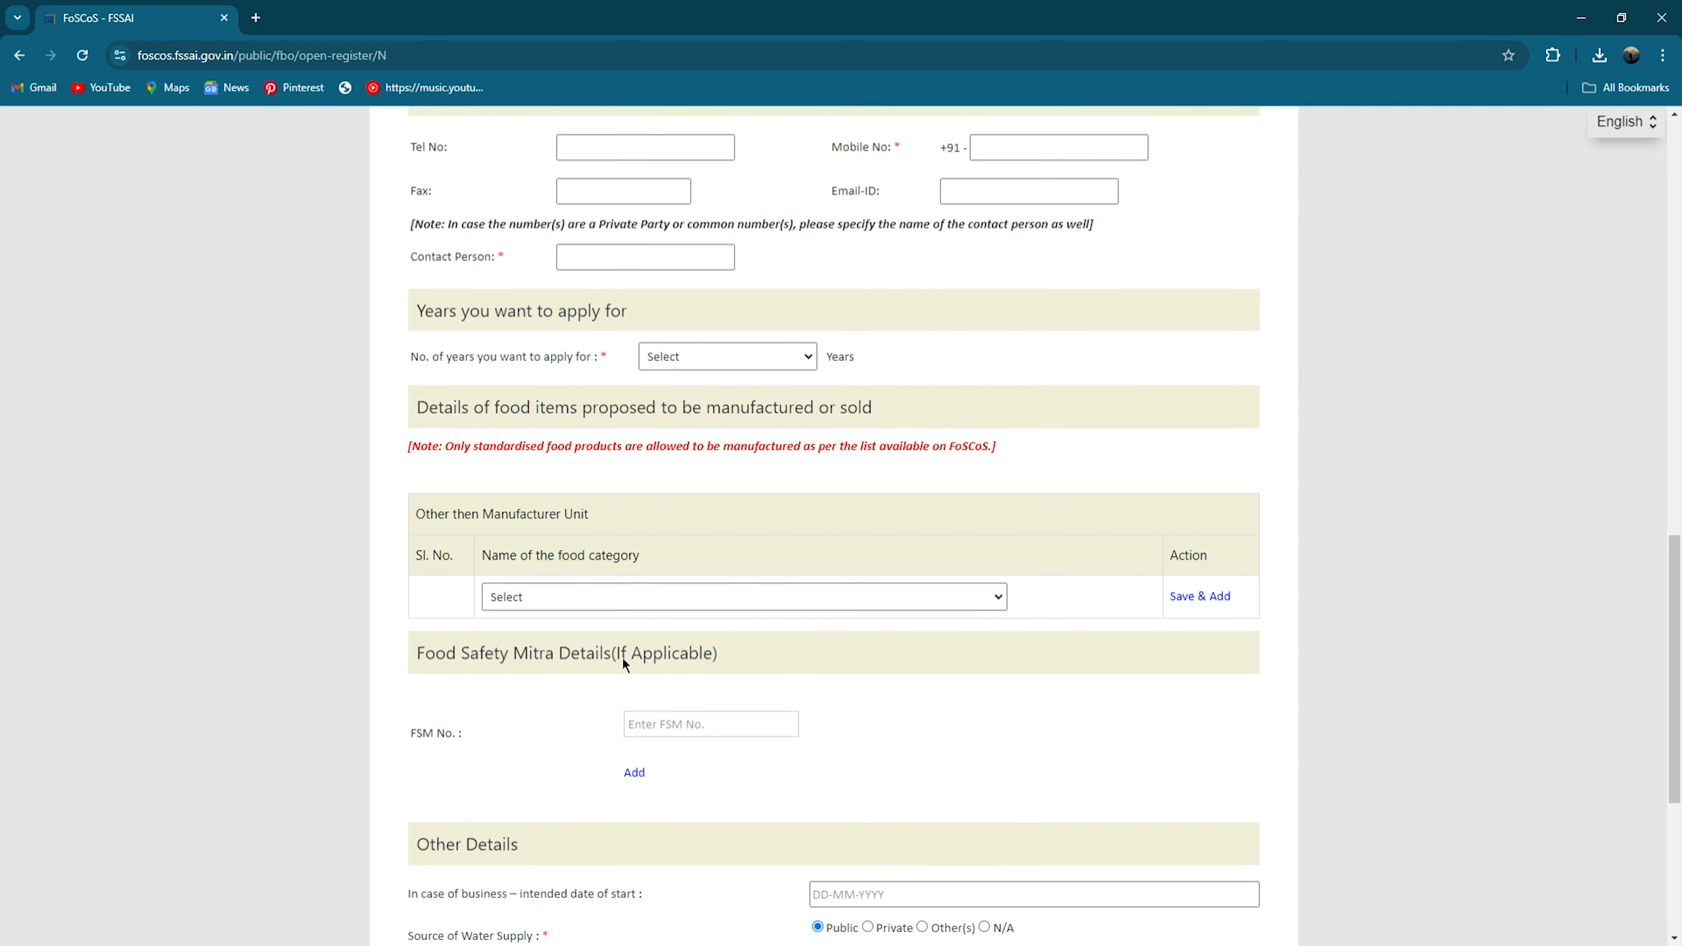
{"action": "scroll", "coordinate": [622, 658], "scroll_direction": "up", "scroll_amount": 17}
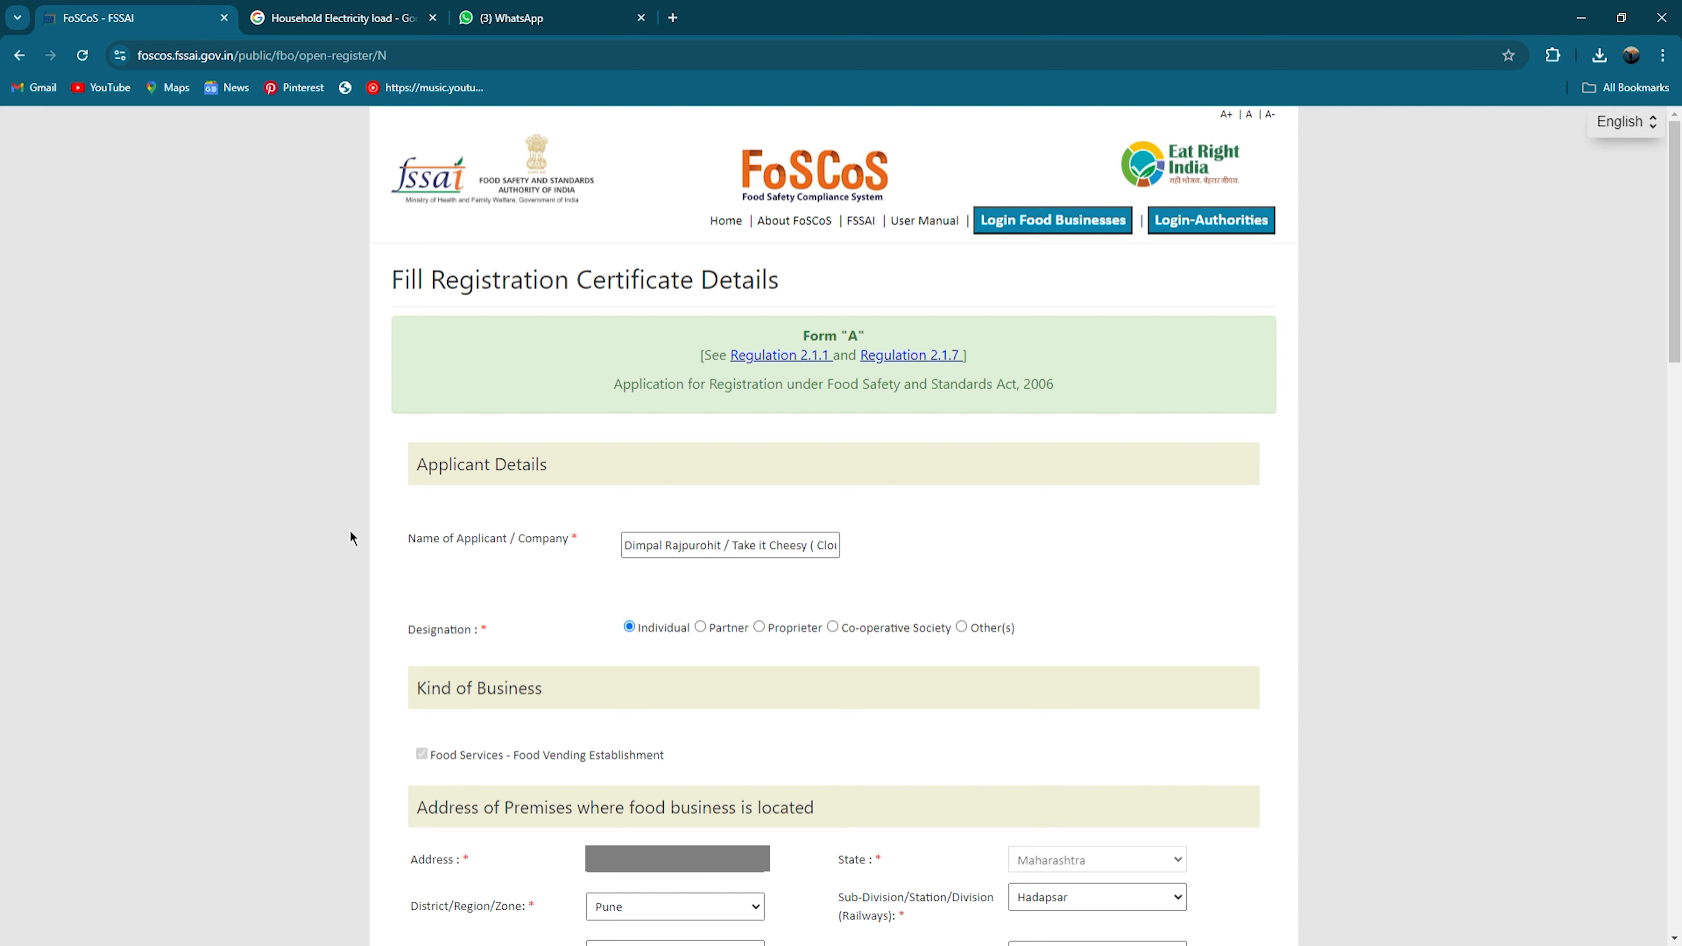
- Scroll past the premises and correspondence addresses down to Contact Details
{"action": "scroll", "coordinate": [351, 530], "scroll_direction": "down", "scroll_amount": 4}
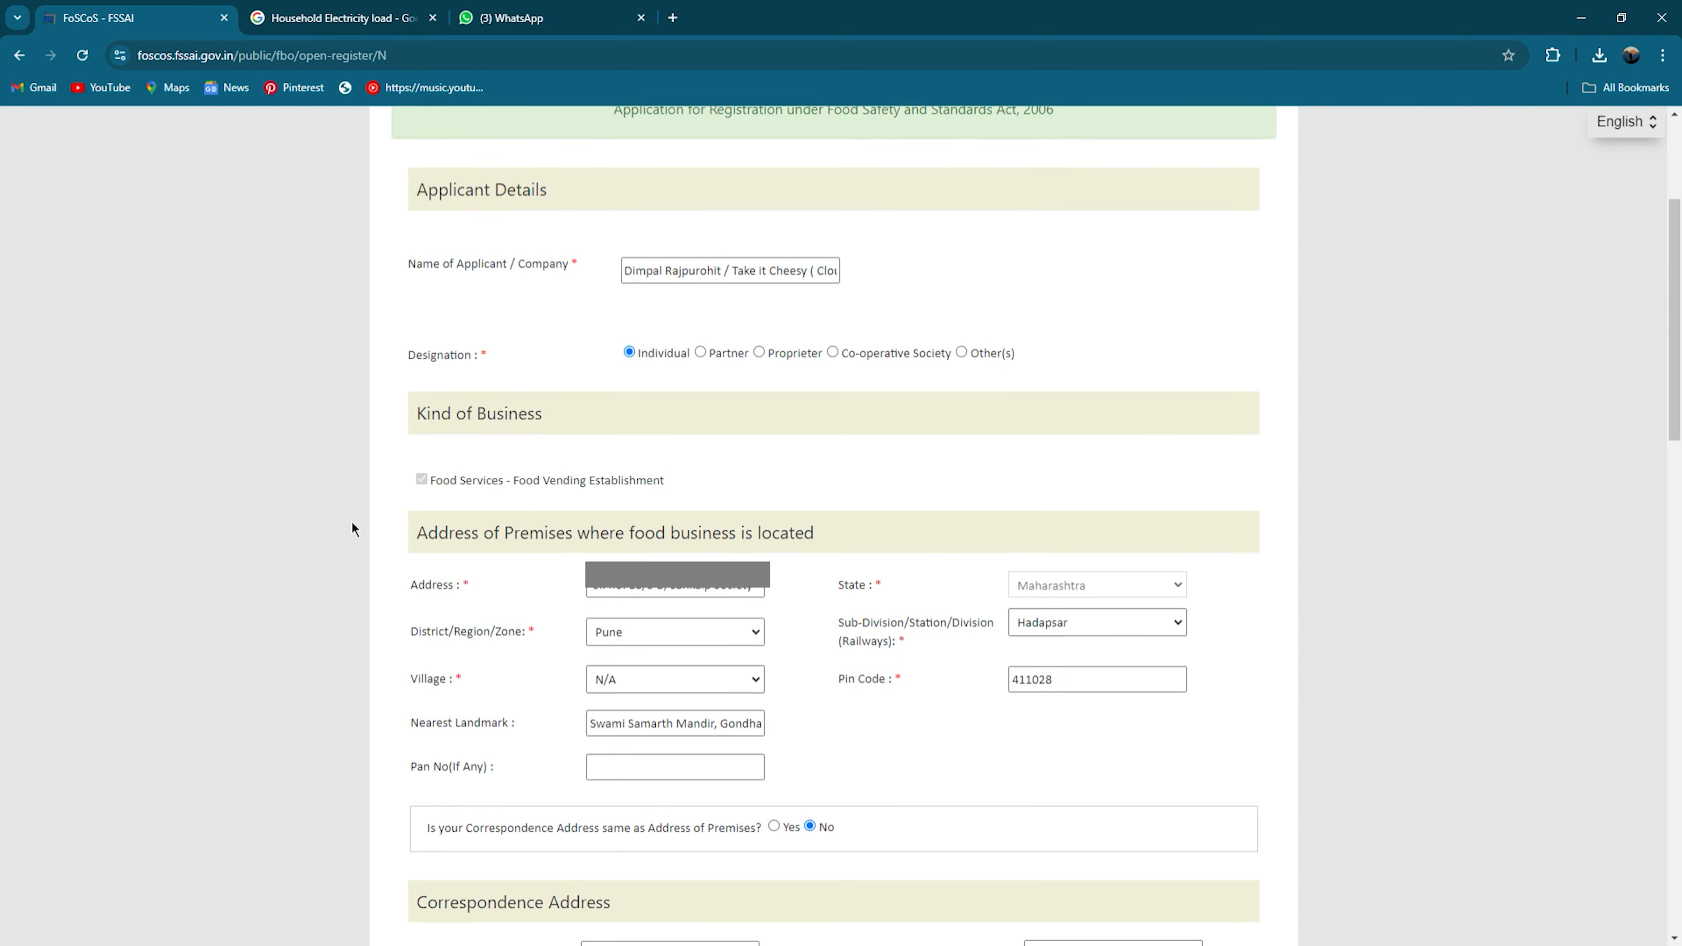
{"action": "scroll", "coordinate": [352, 528], "scroll_direction": "down", "scroll_amount": 1}
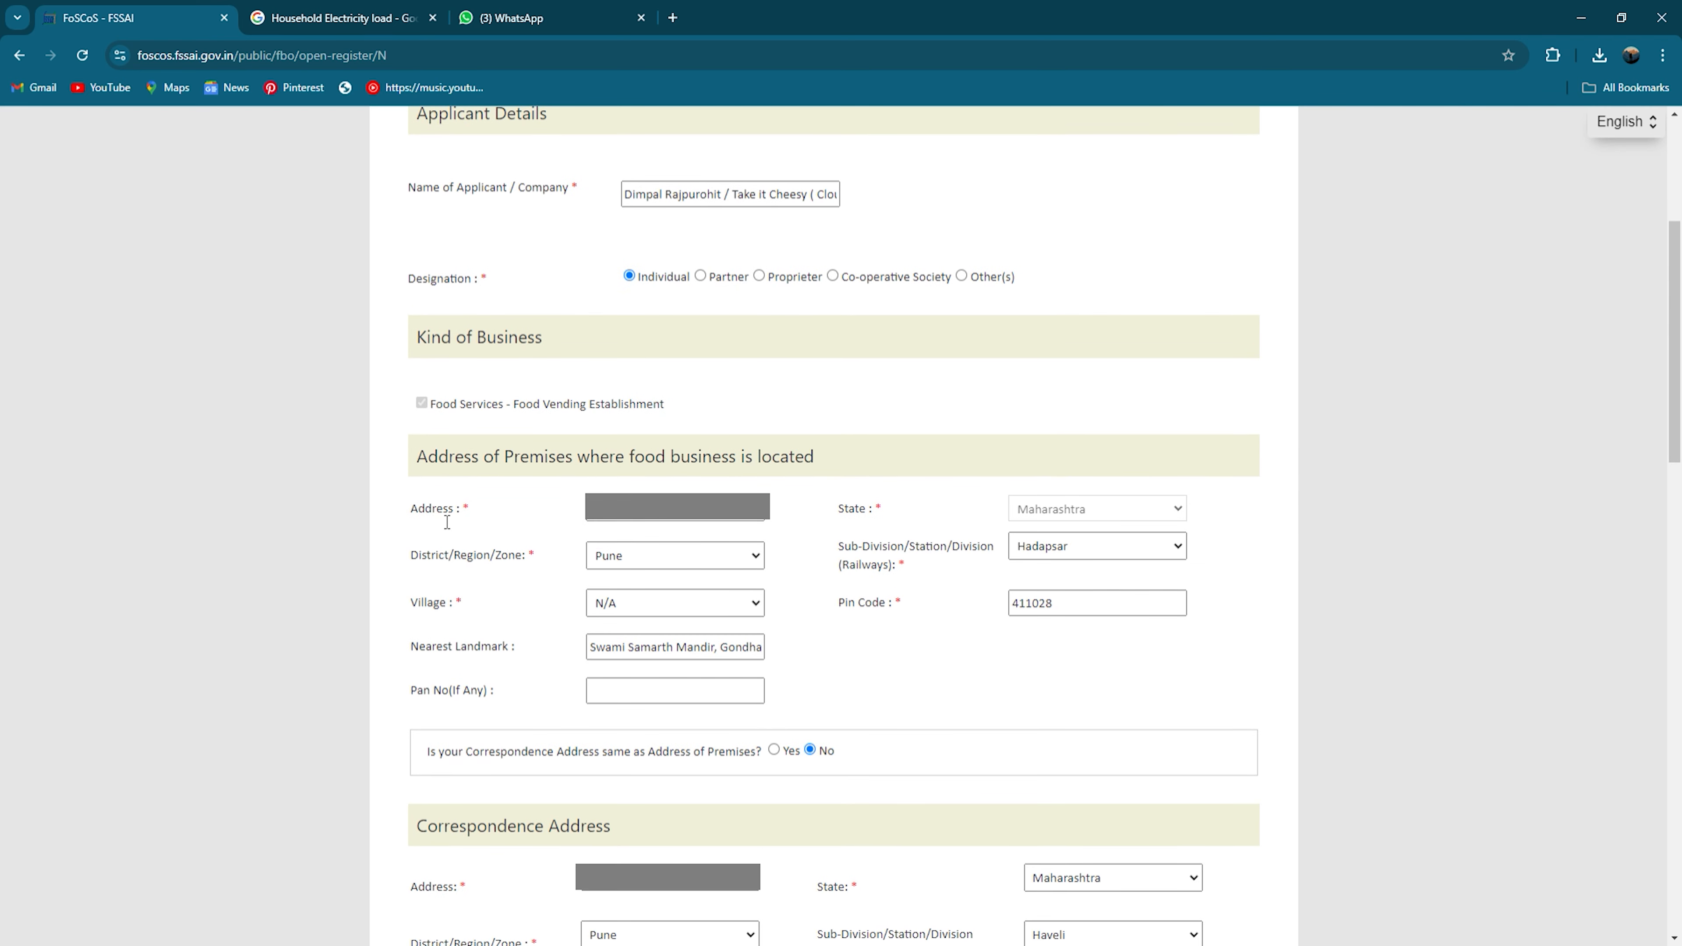
{"action": "scroll", "coordinate": [354, 555], "scroll_direction": "down", "scroll_amount": 5}
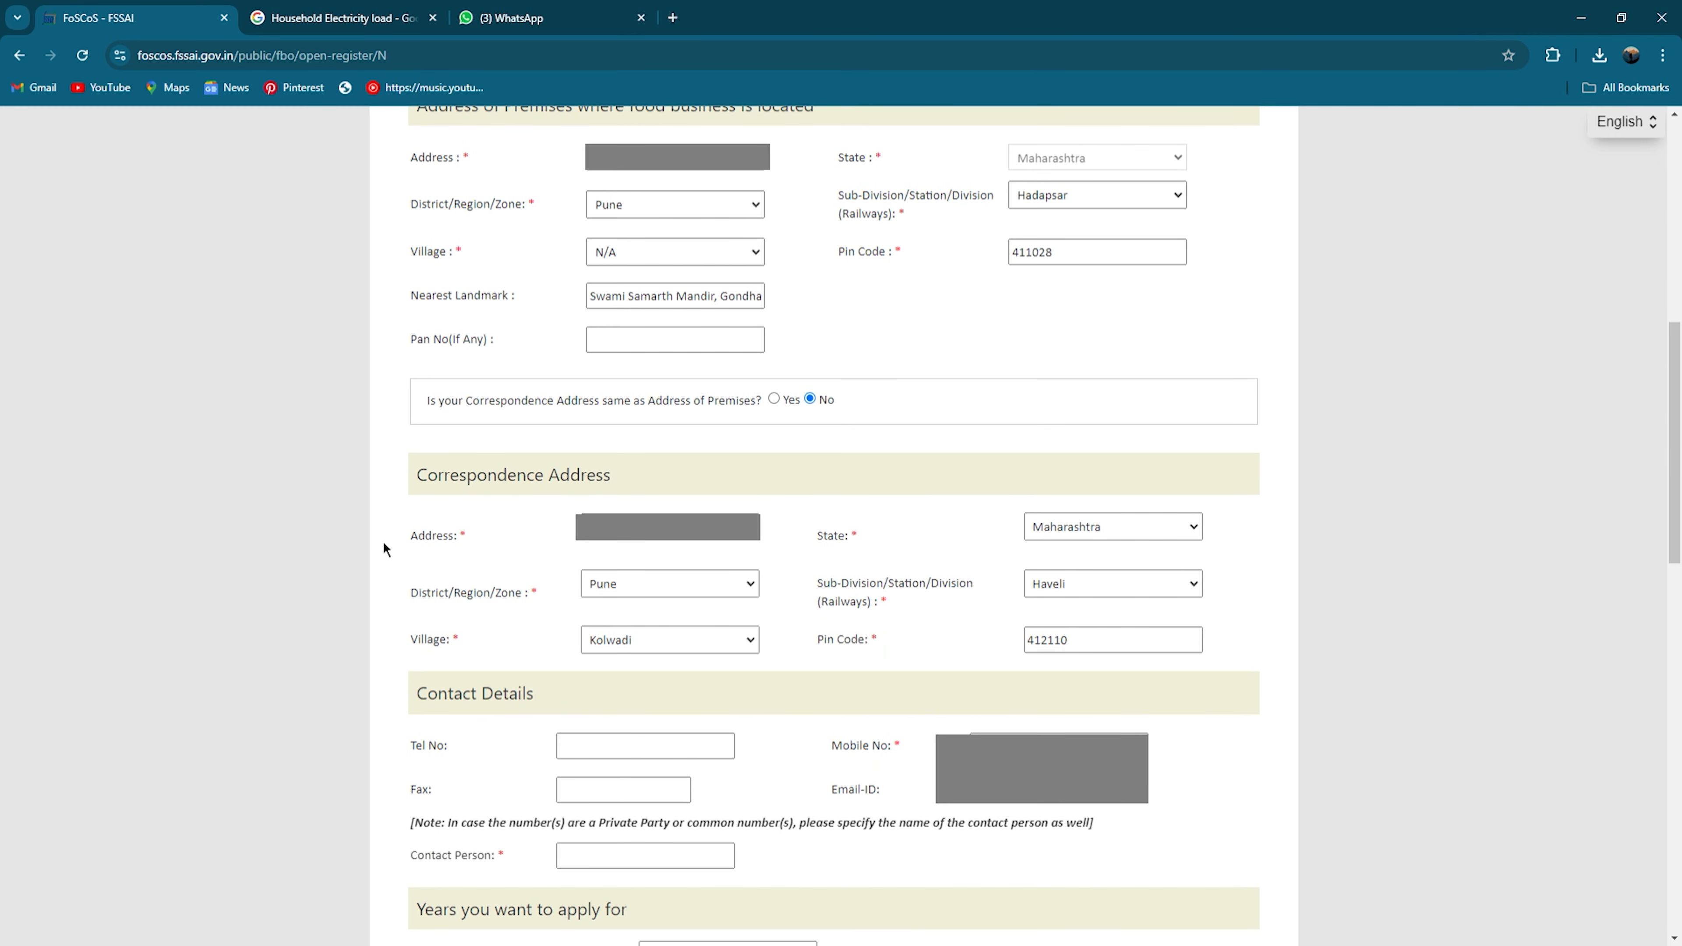
{"action": "scroll", "coordinate": [378, 523], "scroll_direction": "down", "scroll_amount": 4}
{"action": "scroll", "coordinate": [387, 496], "scroll_direction": "down", "scroll_amount": 1}
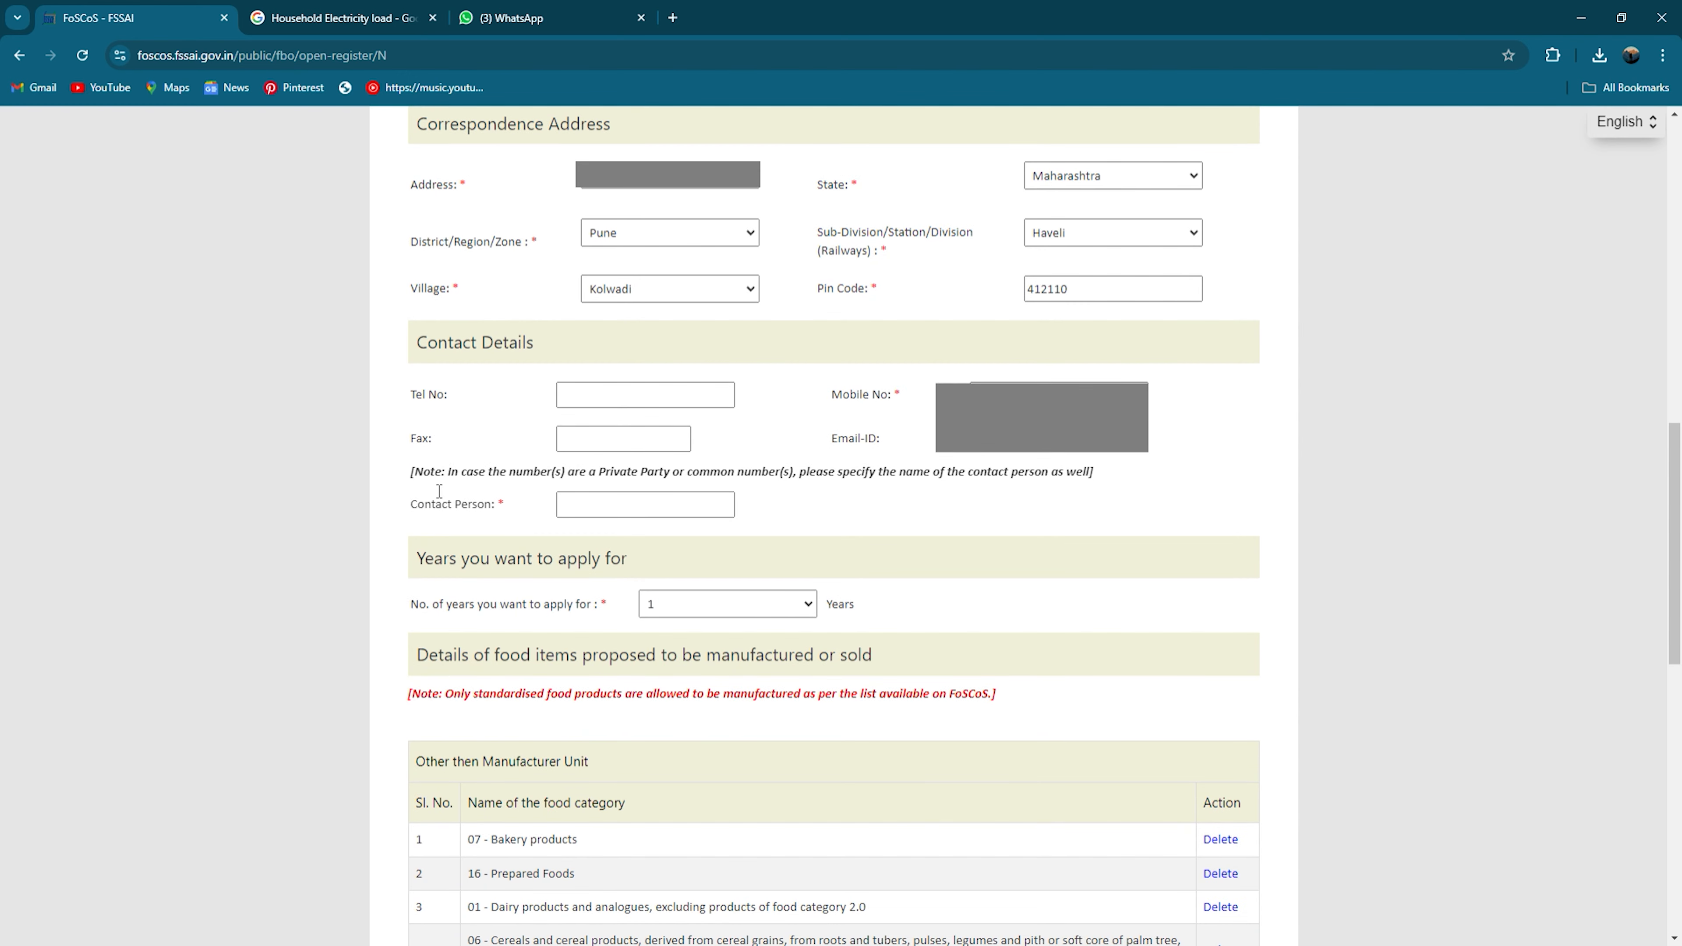
- Enter the applicant's full name in the Contact Person field
{"action": "left_click", "coordinate": [587, 515]}
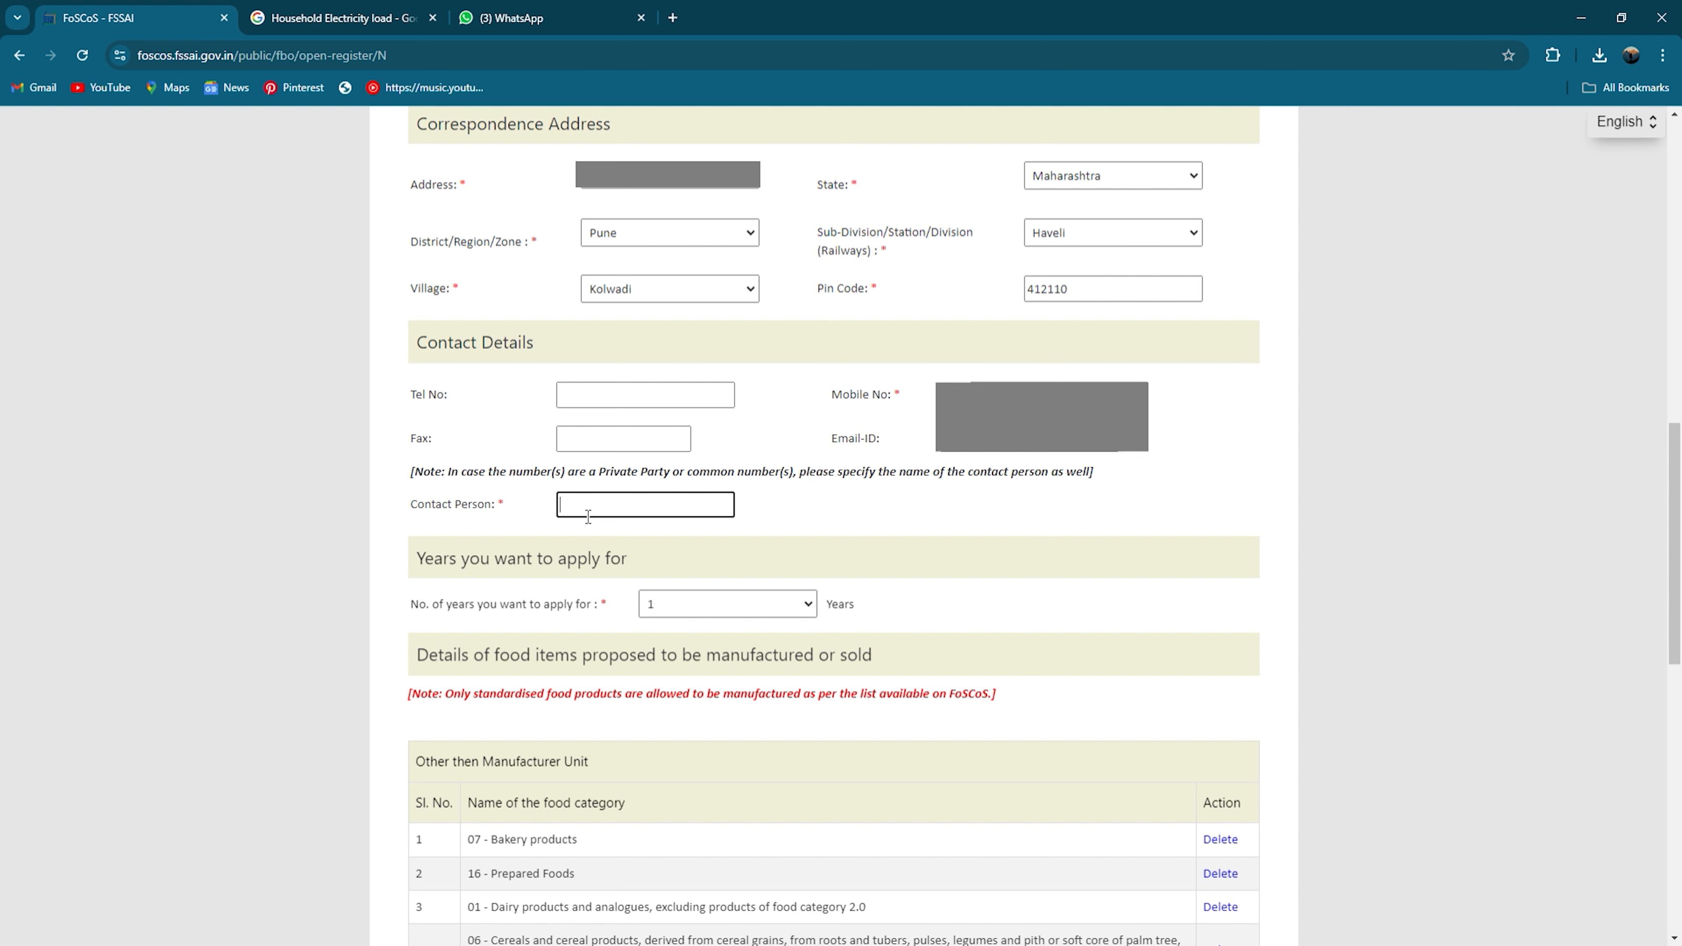
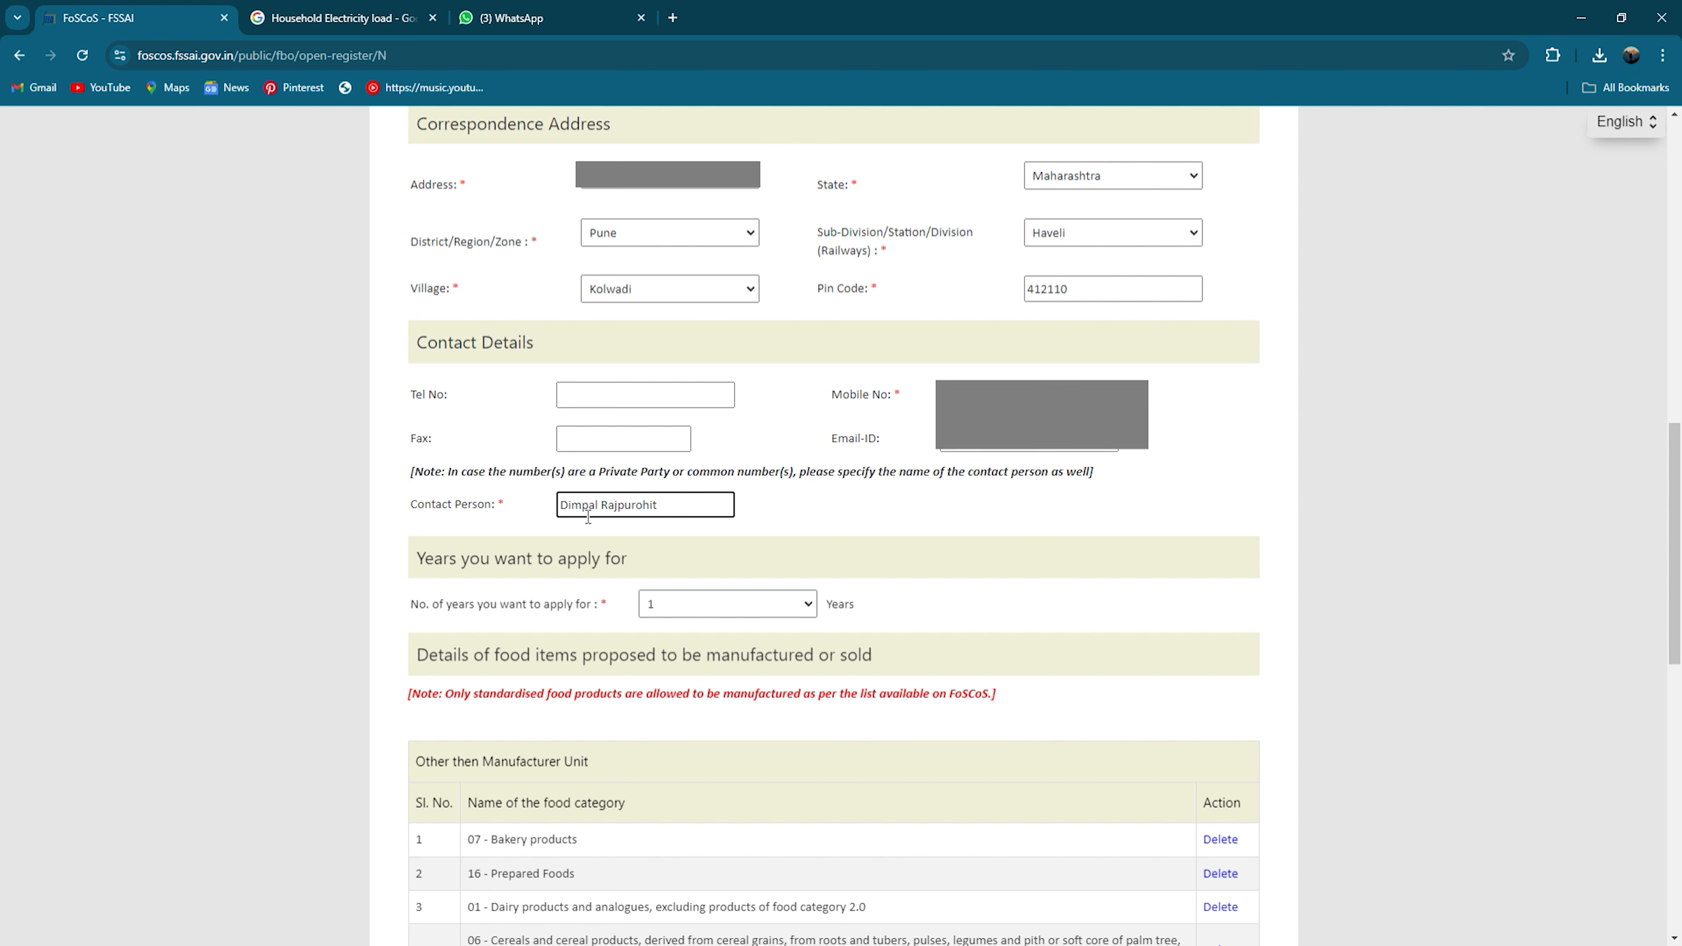
{"action": "scroll", "coordinate": [364, 534], "scroll_direction": "down", "scroll_amount": 3}
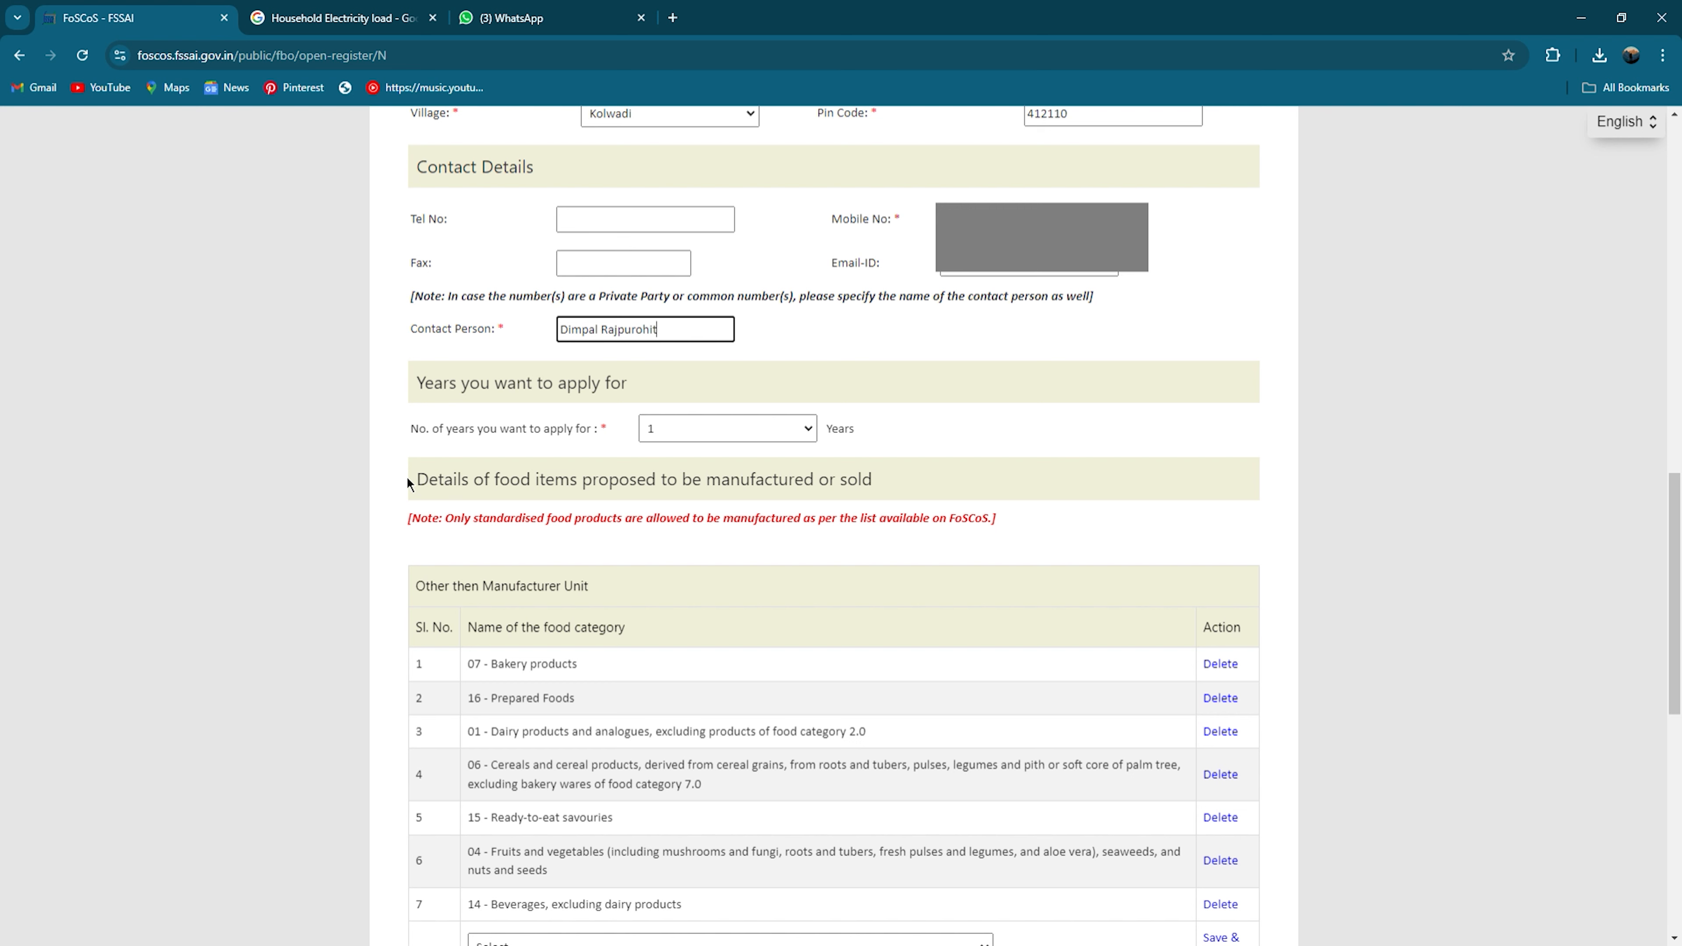
{"action": "left_click", "coordinate": [729, 432]}
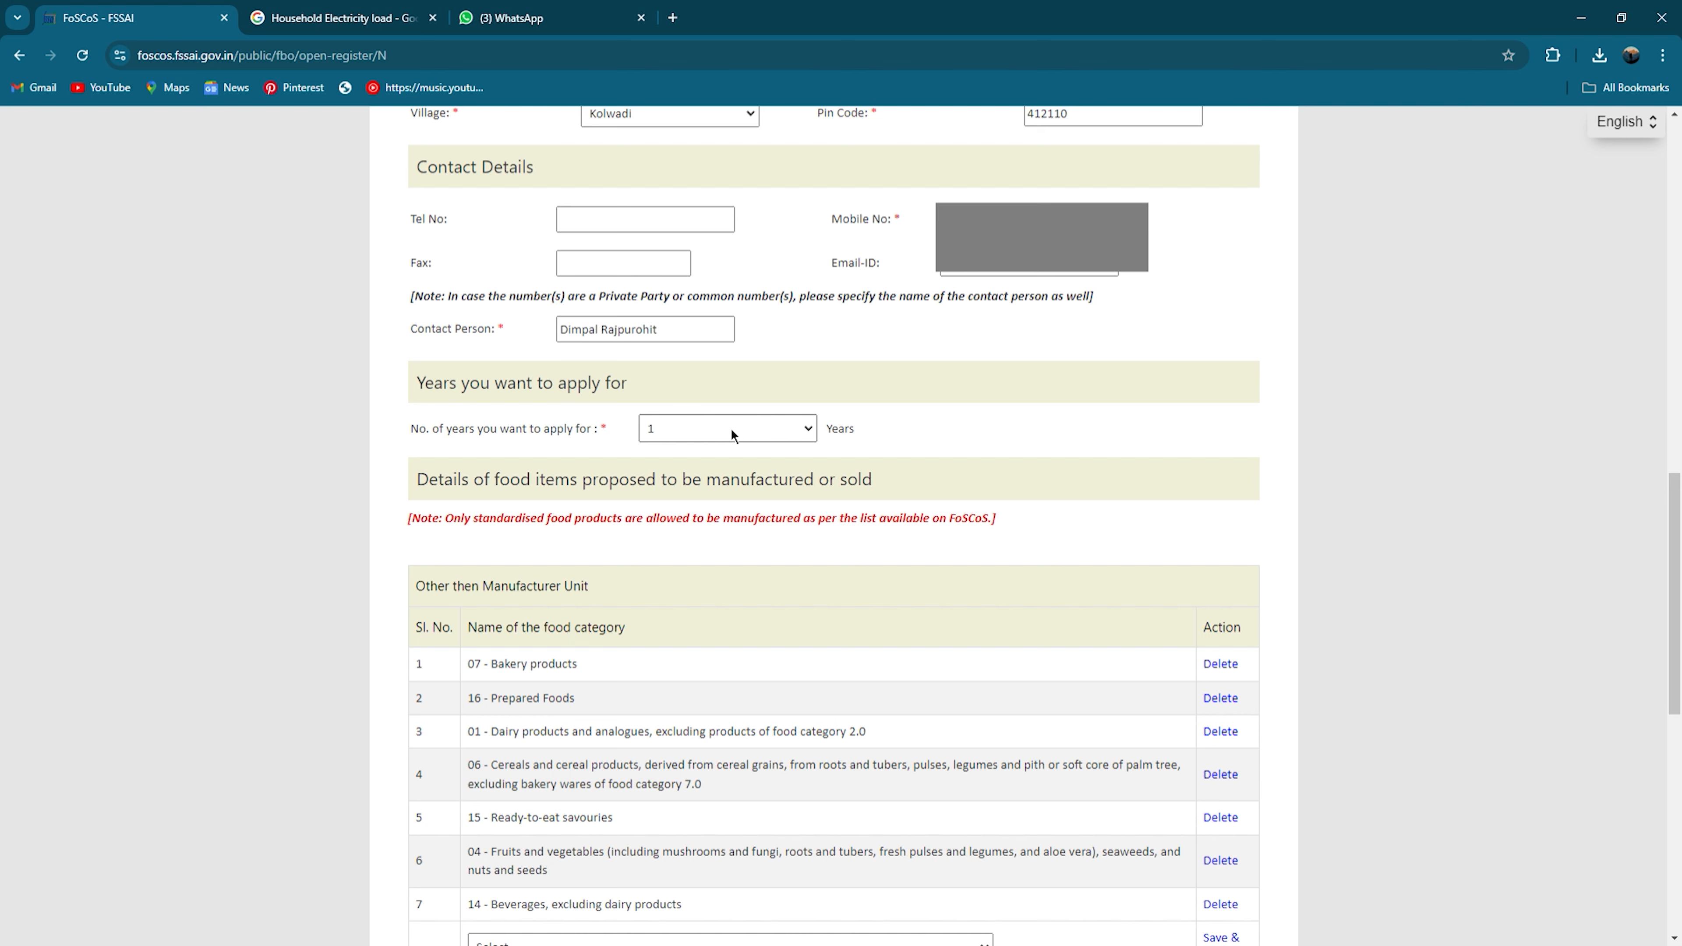
- Leave the application term at 1 year and scroll down to Other Details
{"action": "left_click", "coordinate": [730, 428]}
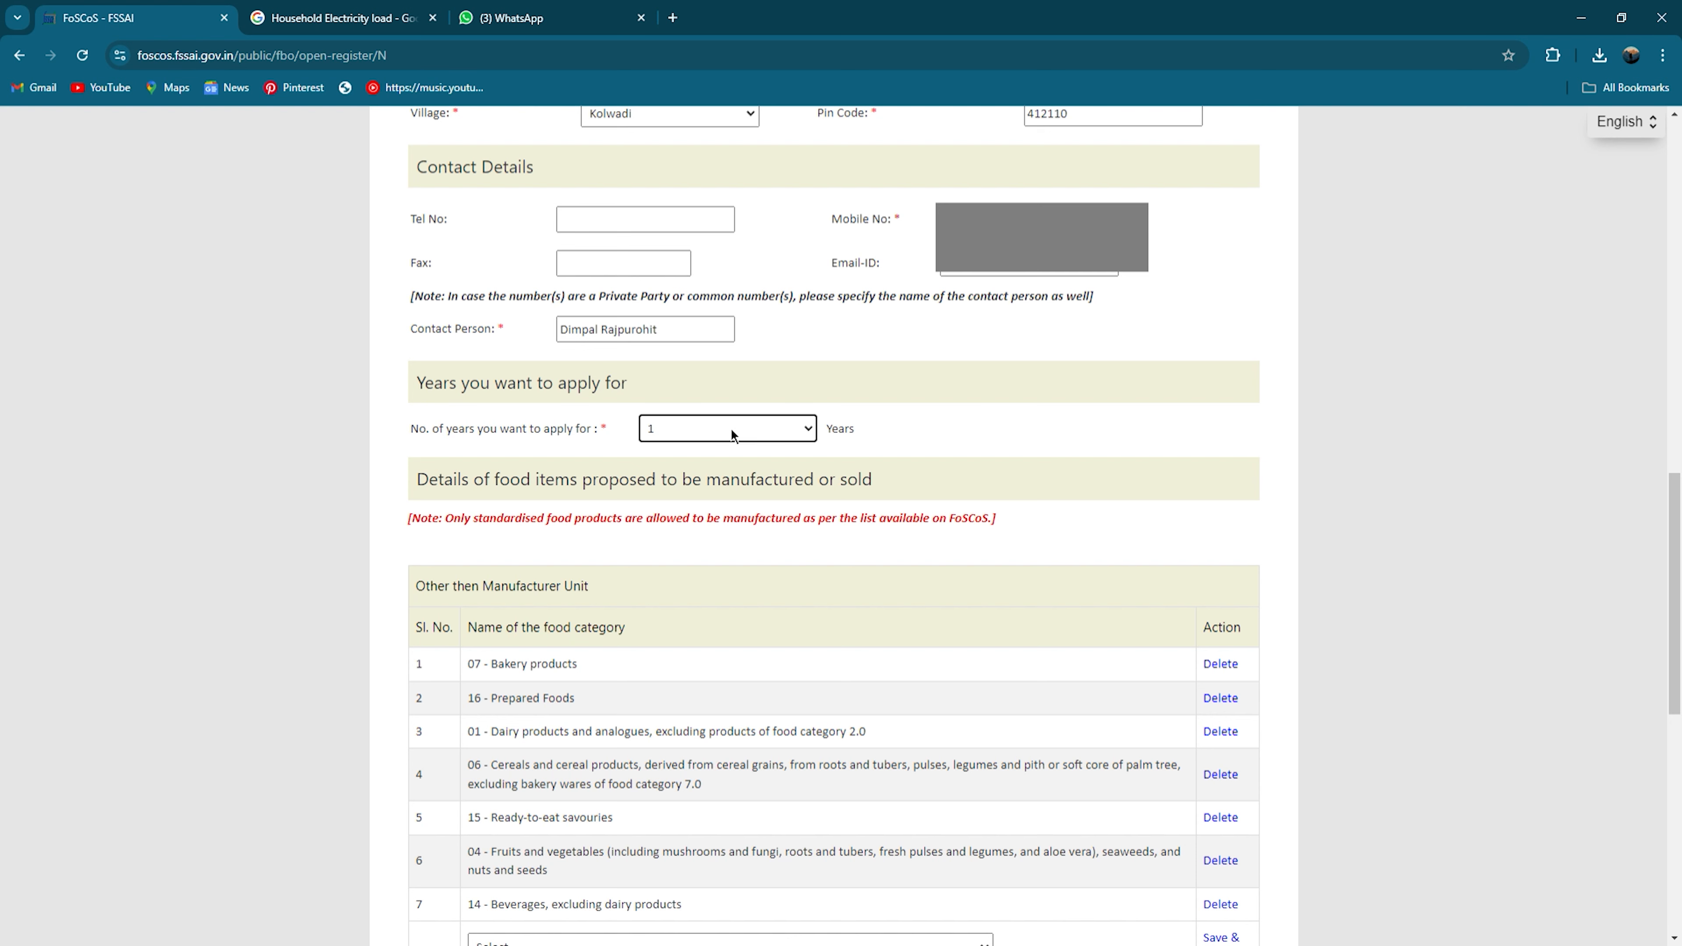
{"action": "scroll", "coordinate": [396, 454], "scroll_direction": "down", "scroll_amount": 4}
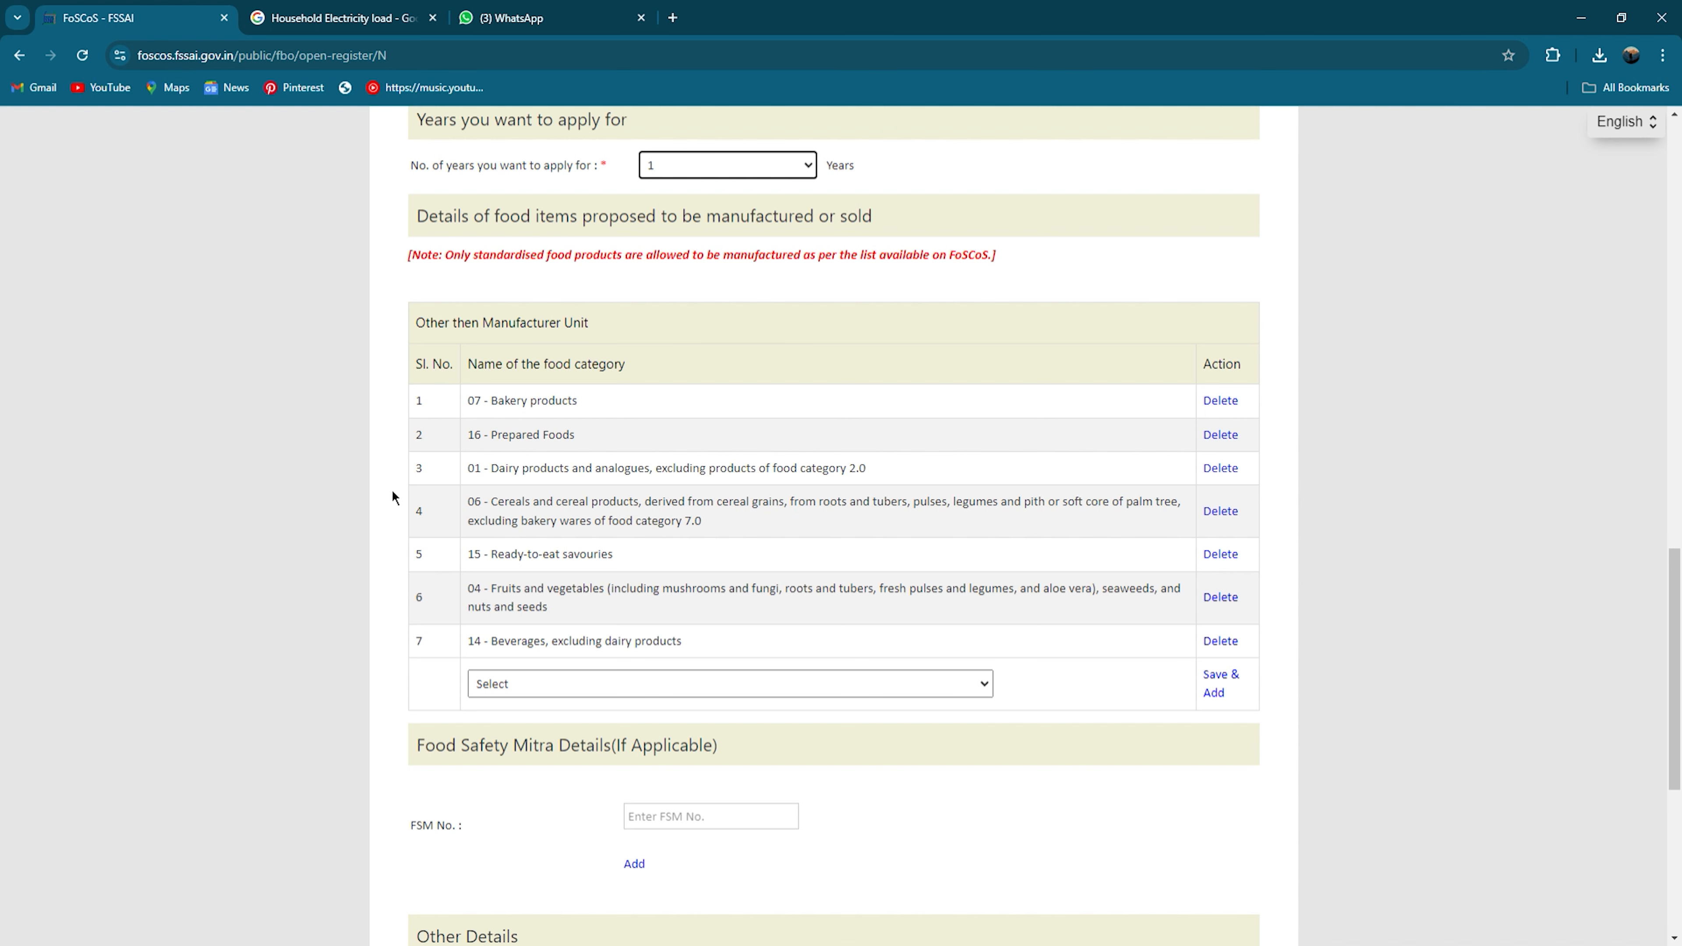
{"action": "scroll", "coordinate": [398, 438], "scroll_direction": "down", "scroll_amount": 5}
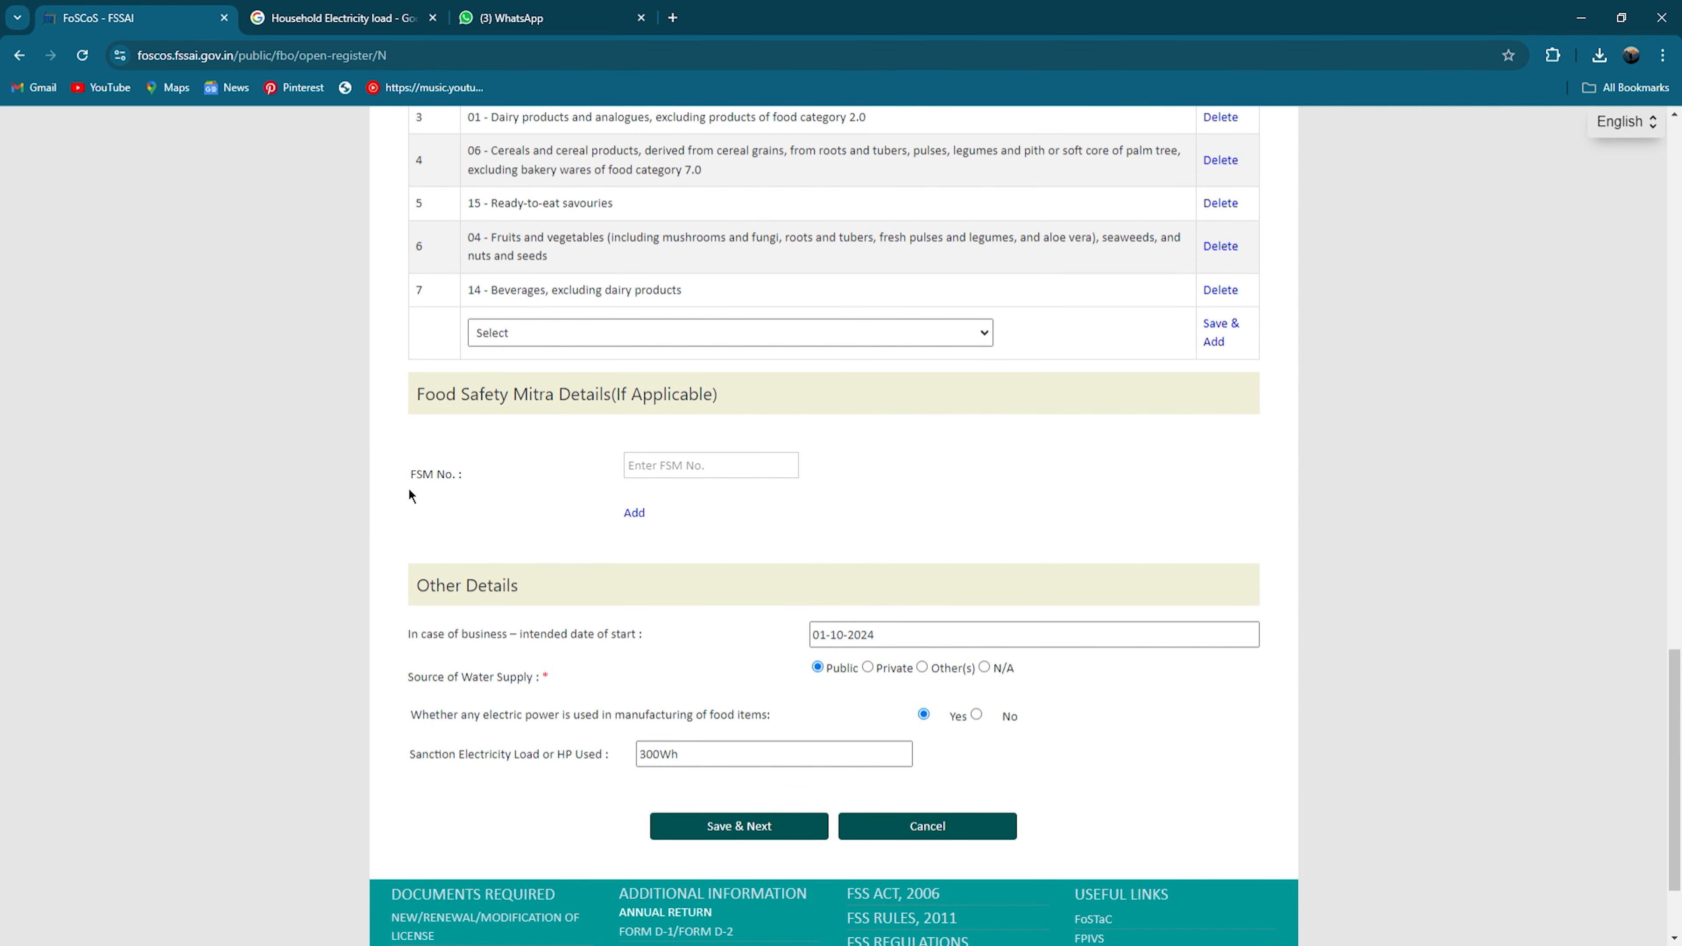
{"action": "scroll", "coordinate": [399, 519], "scroll_direction": "down", "scroll_amount": 2}
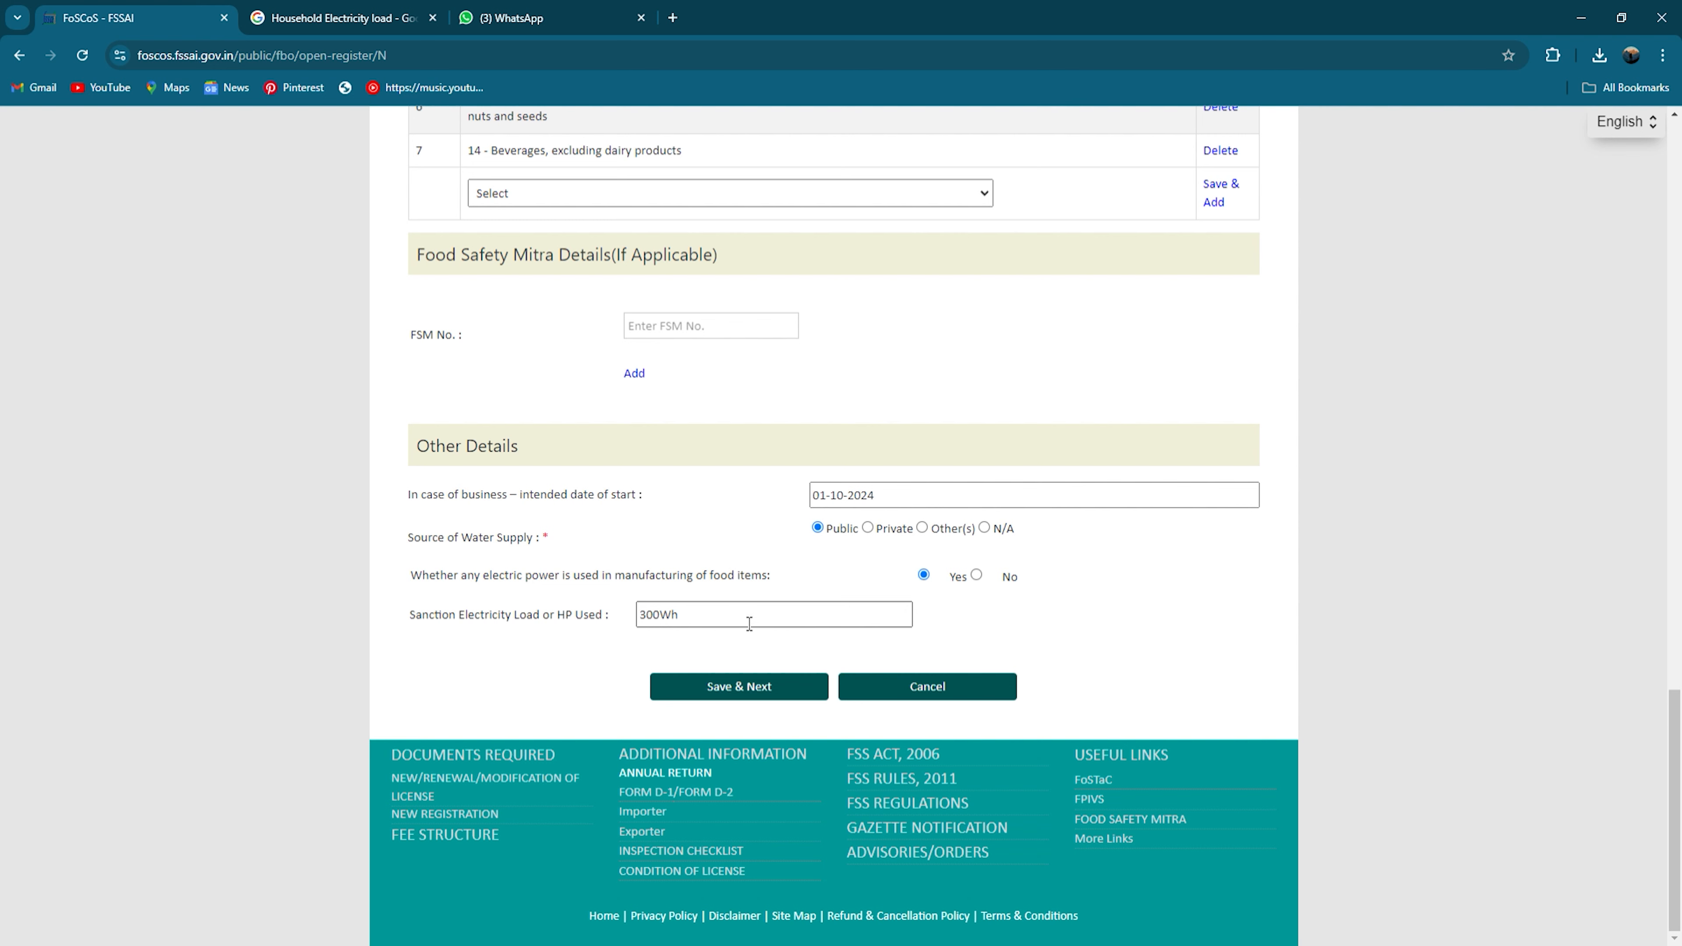
- Save the form and accept the seven listed food categories
{"action": "left_click", "coordinate": [759, 693]}
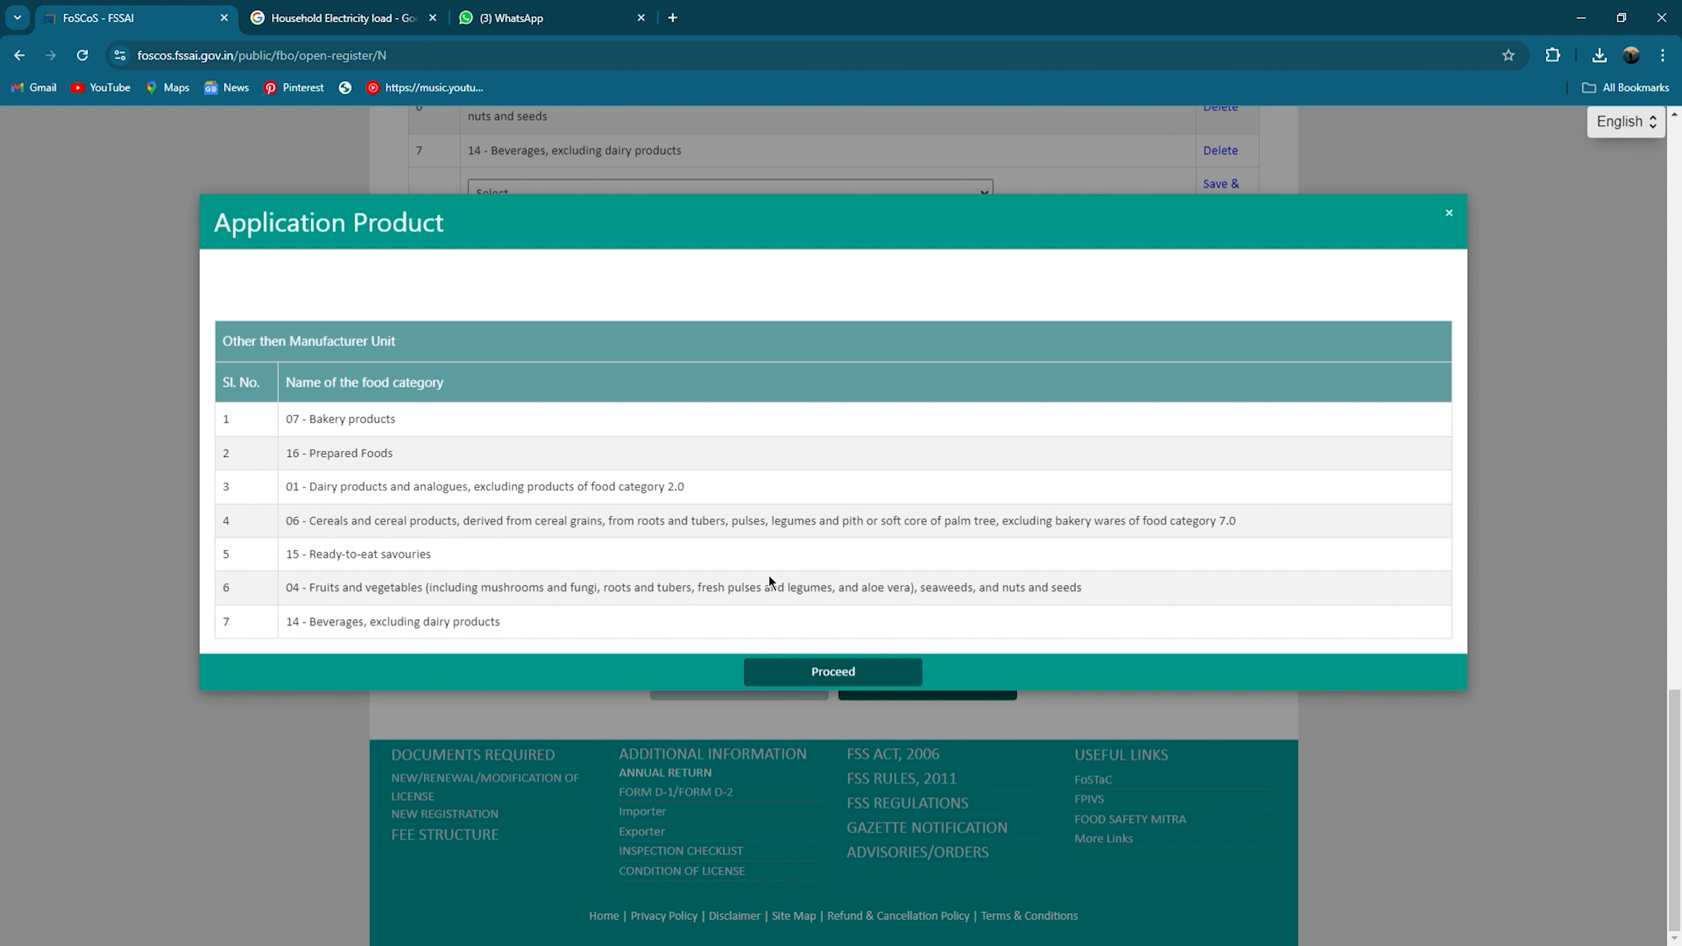
{"action": "left_click", "coordinate": [846, 686]}
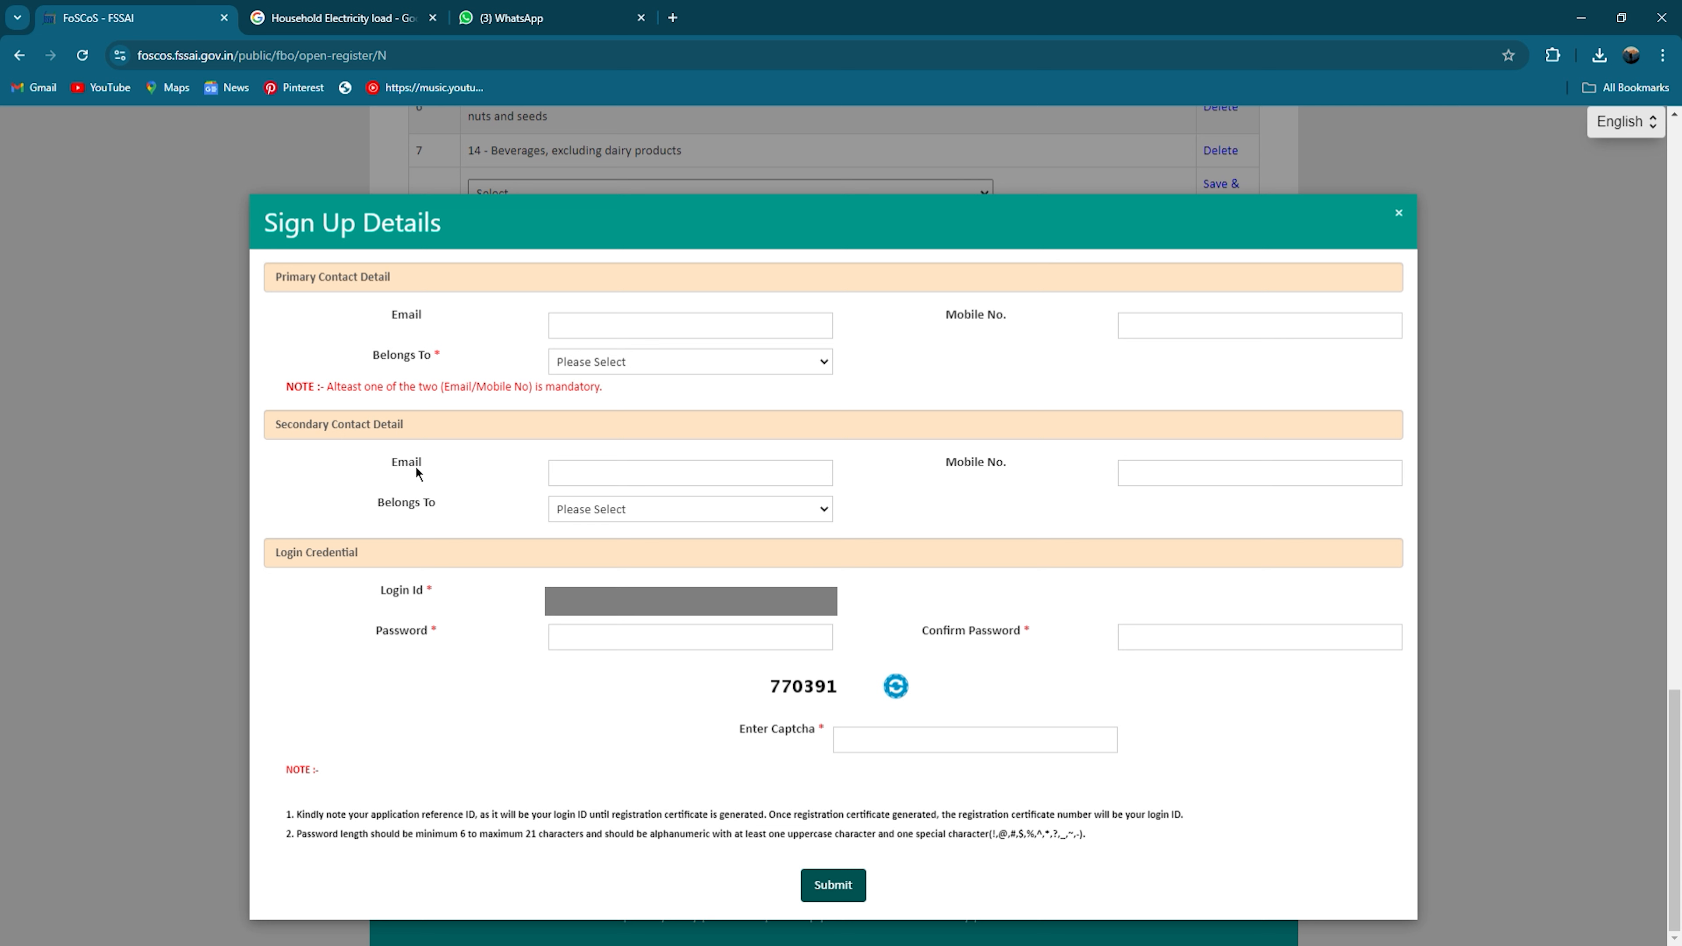
- Set the primary contact's Belongs To field to Self in Sign Up Details
{"action": "left_click", "coordinate": [616, 339]}
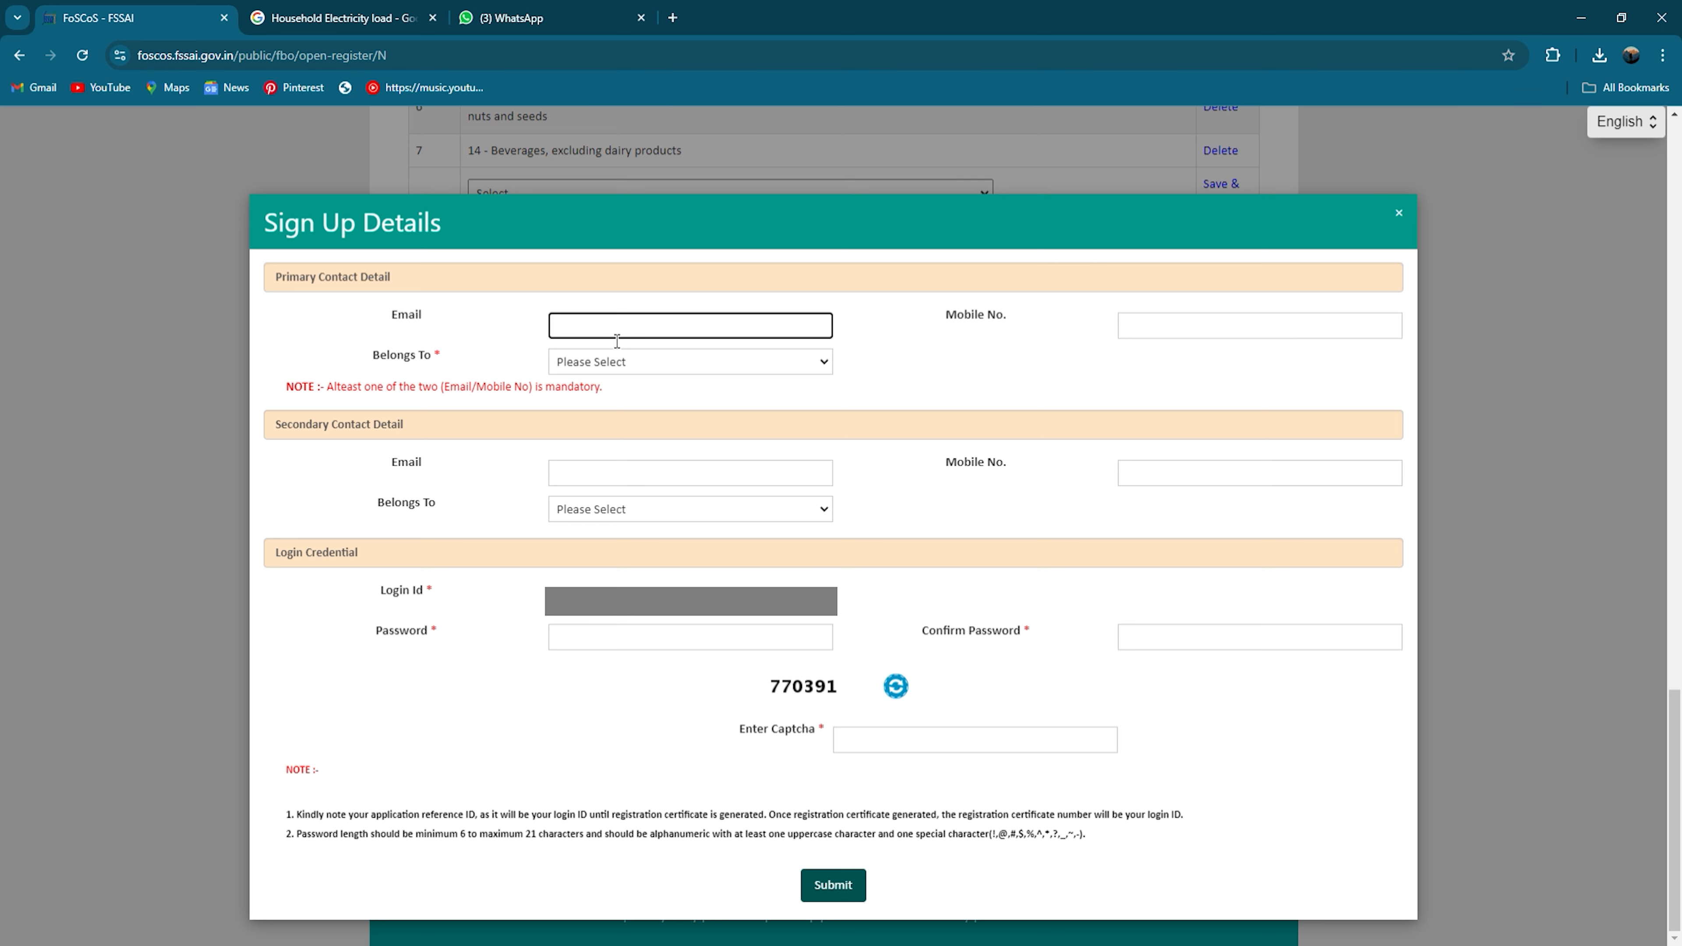
{"action": "left_click", "coordinate": [322, 315]}
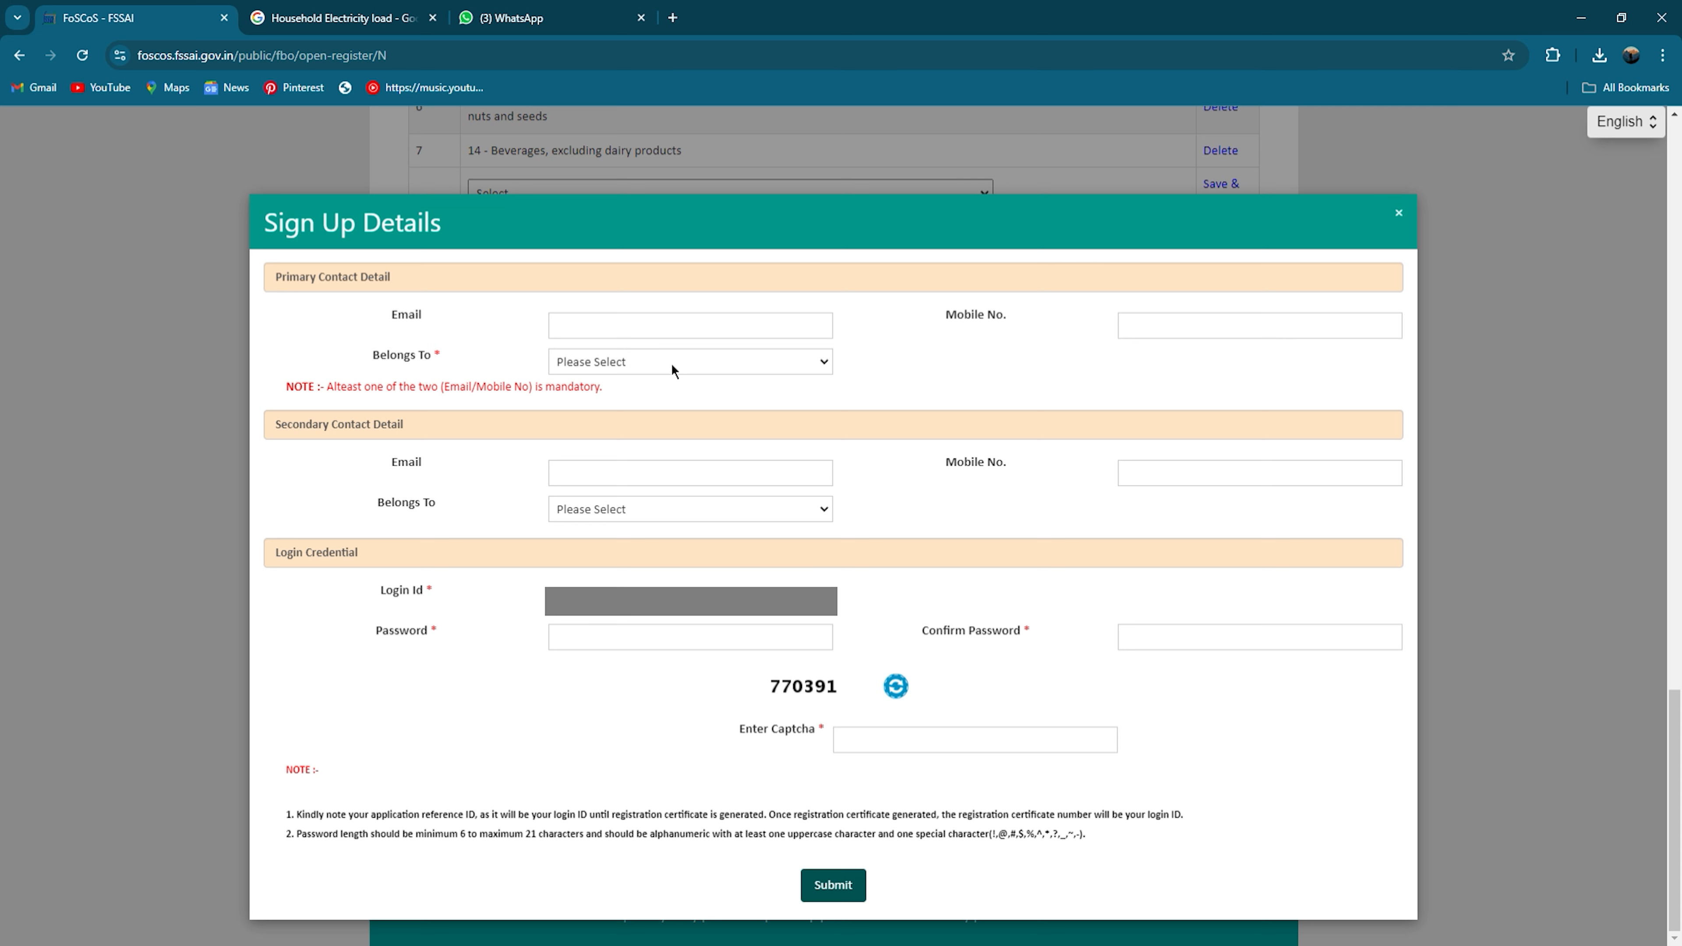
{"action": "left_click", "coordinate": [638, 409]}
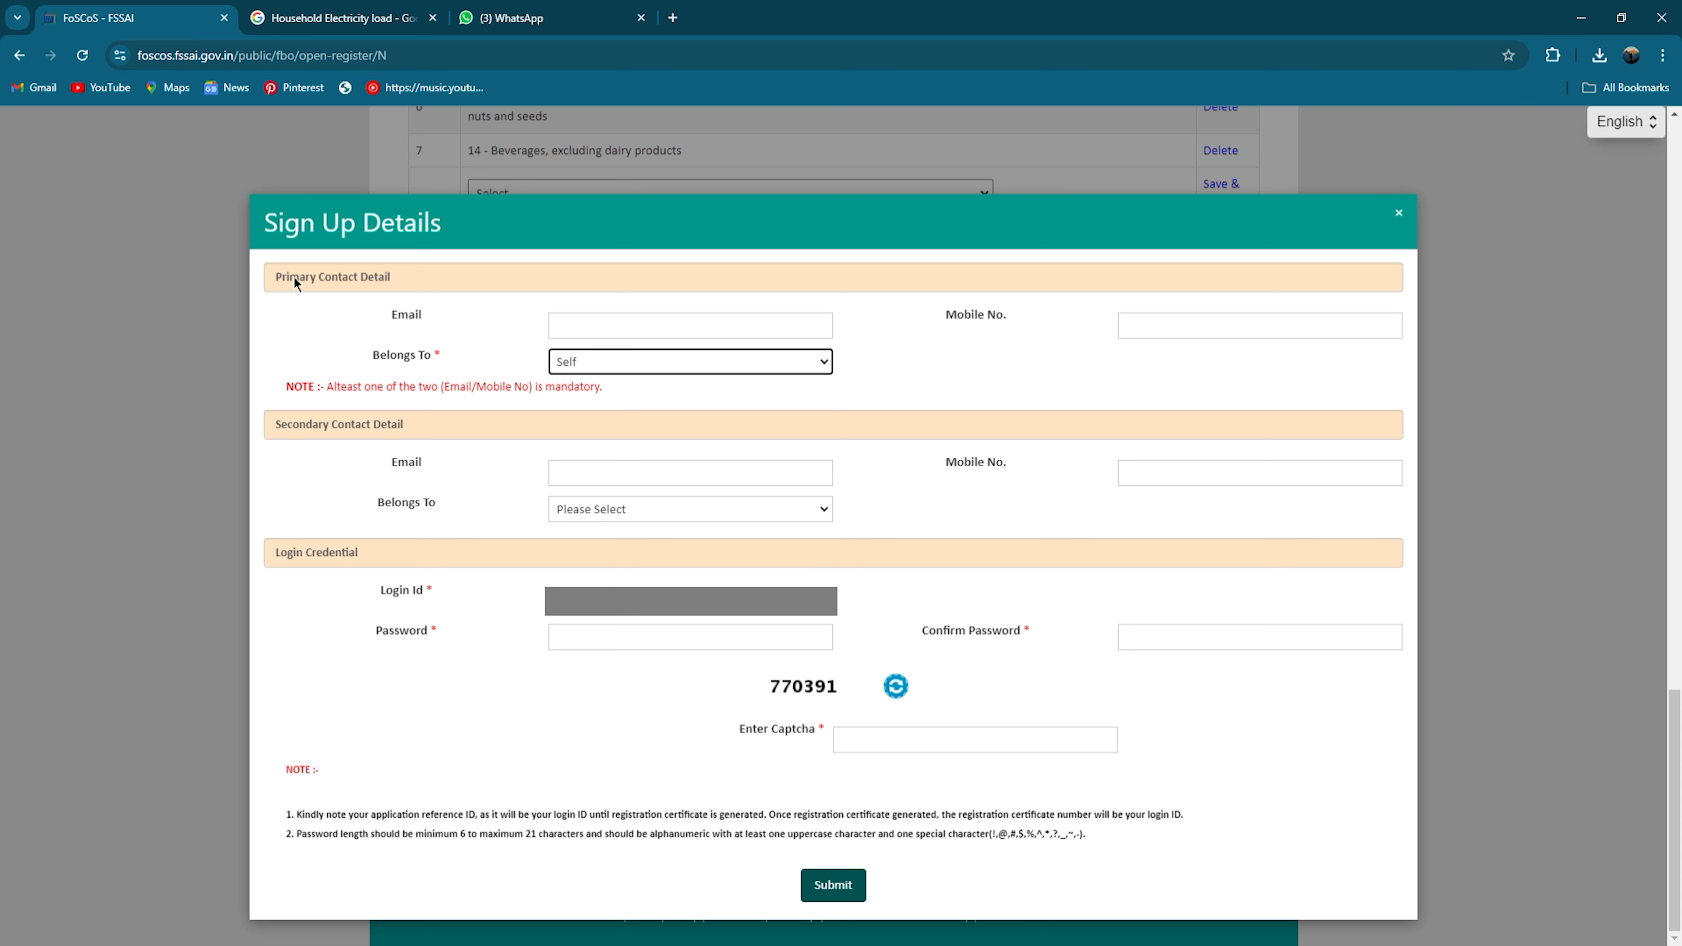
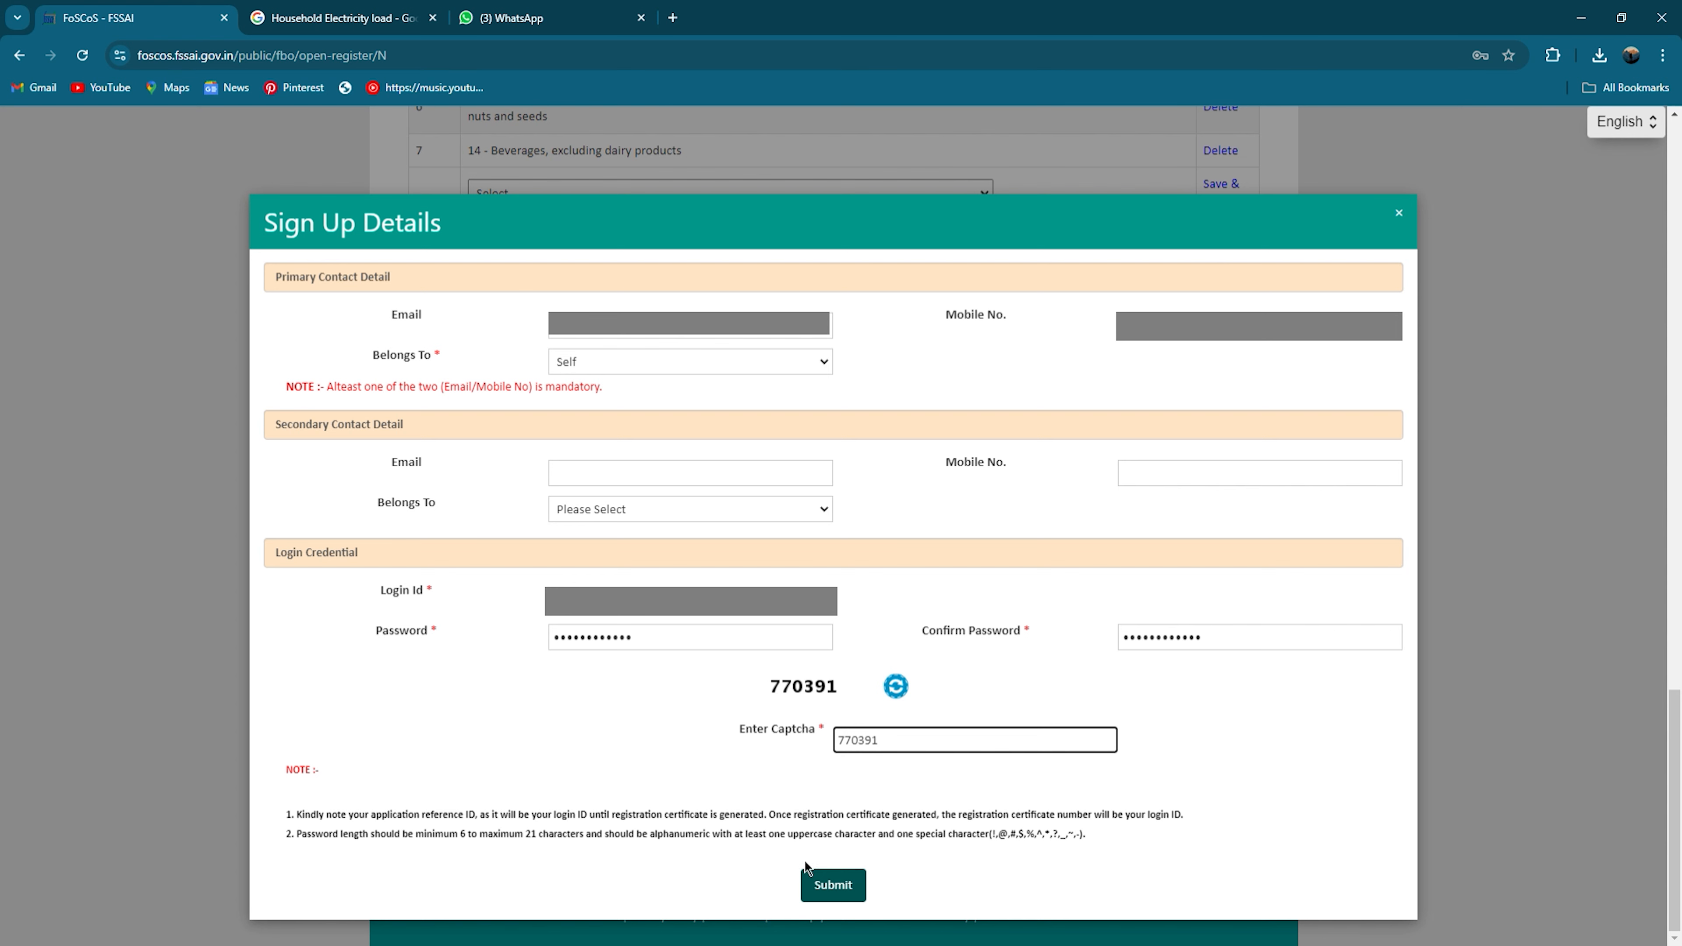
- Submit the completed Sign Up Details with the captcha so a verification code is sent
{"action": "left_click", "coordinate": [832, 892]}
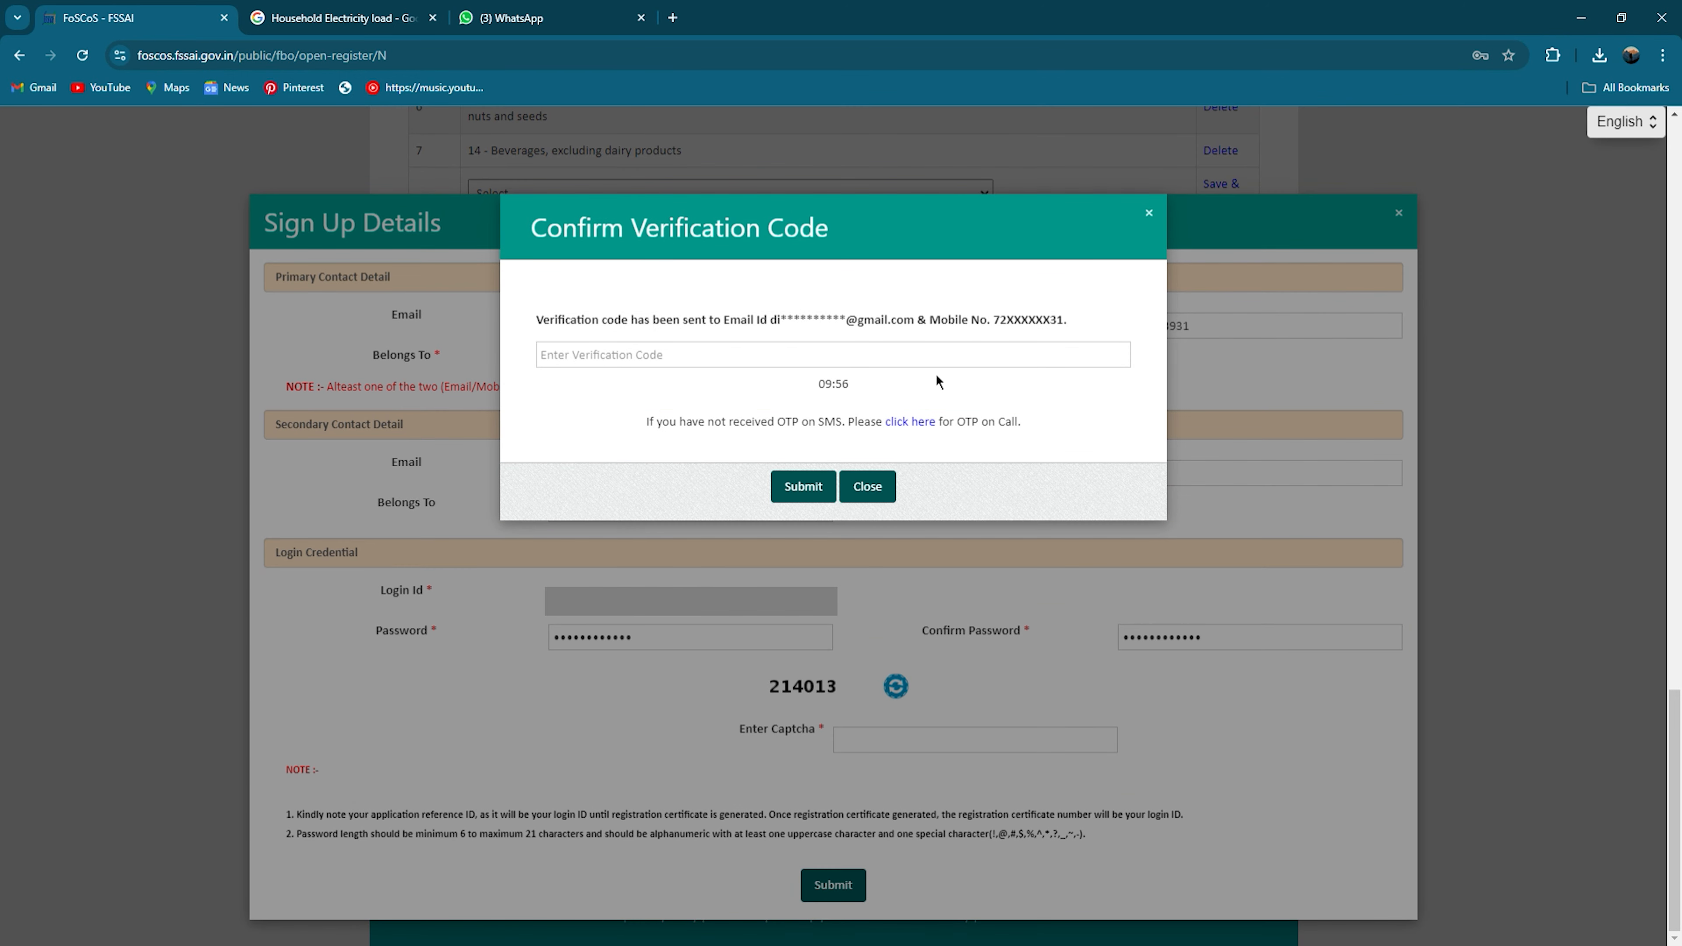
- Enter the received verification code and submit it to create the login ID
{"action": "left_click", "coordinate": [741, 366]}
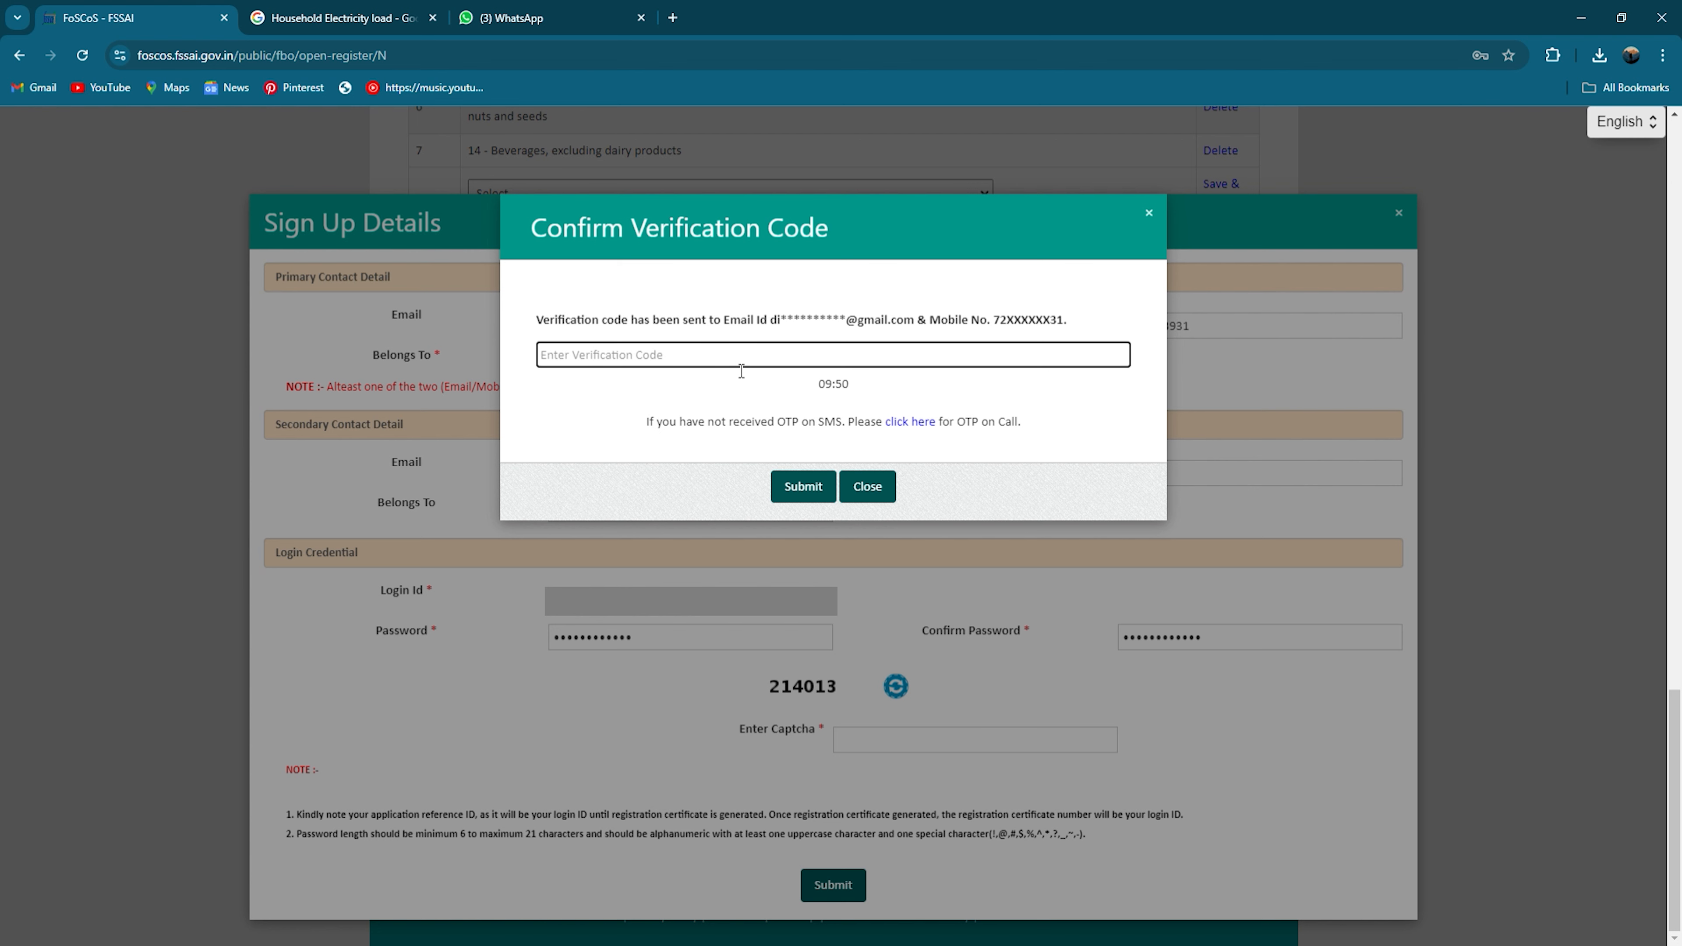
{"action": "left_click", "coordinate": [801, 489]}
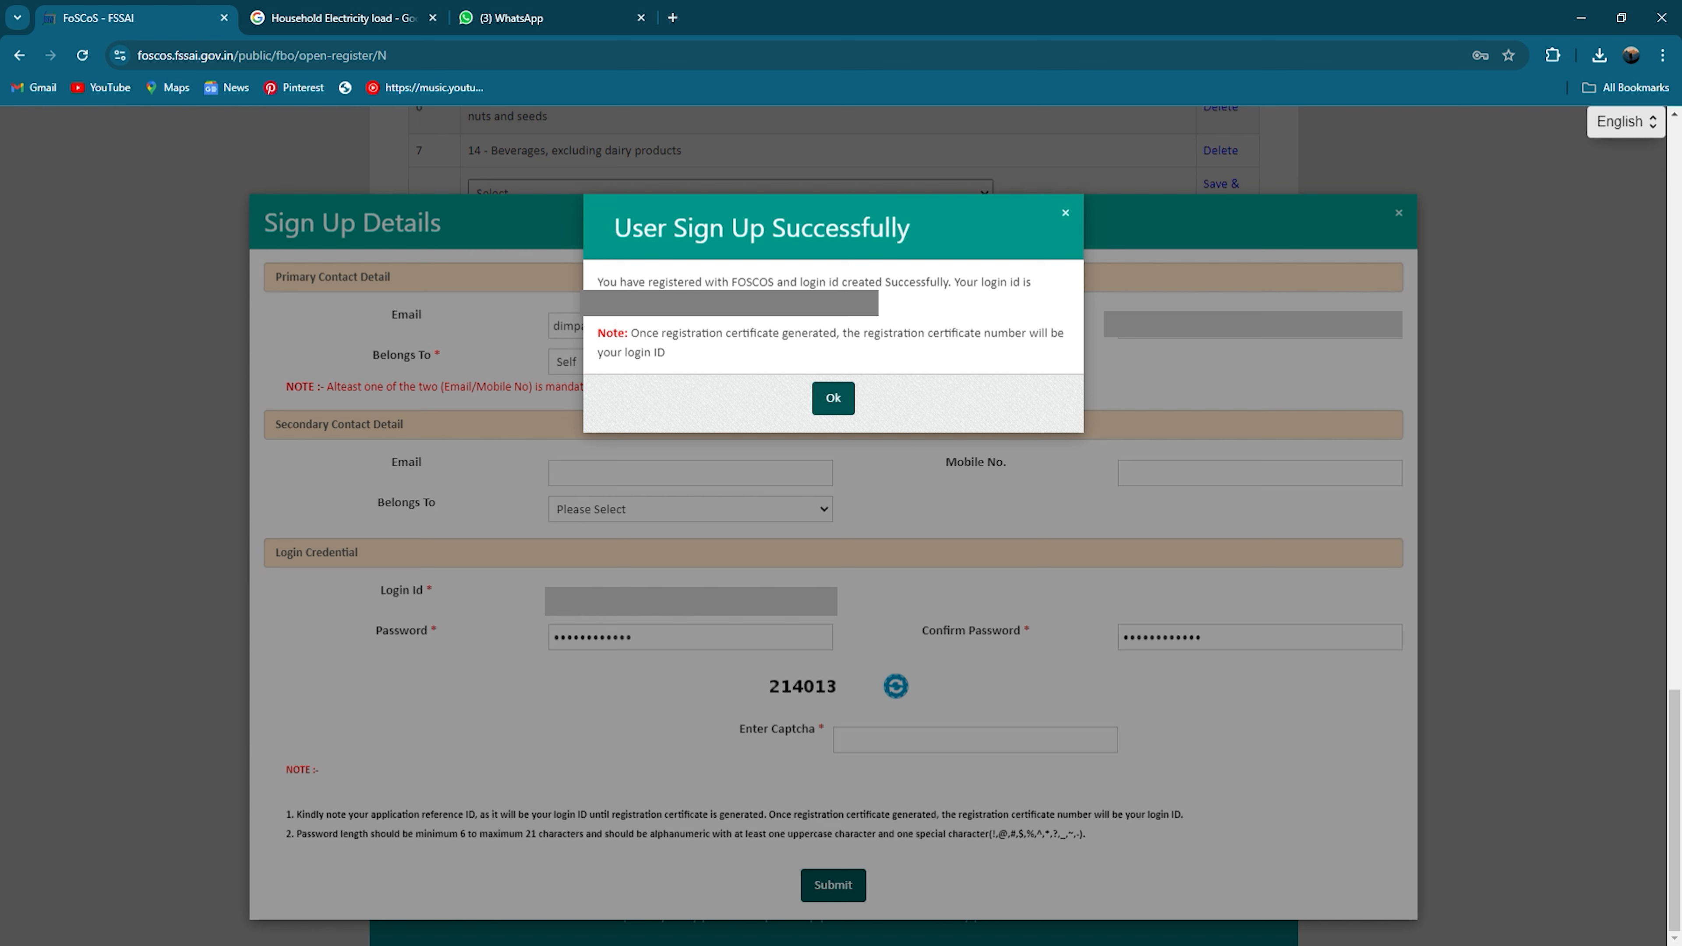
{"action": "left_click_drag", "start_coordinate": [713, 321], "coordinate": [598, 331]}
{"action": "left_click", "coordinate": [723, 322]}
- Dismiss the sign-up success message and move down to the document upload section
{"action": "left_click", "coordinate": [845, 413]}
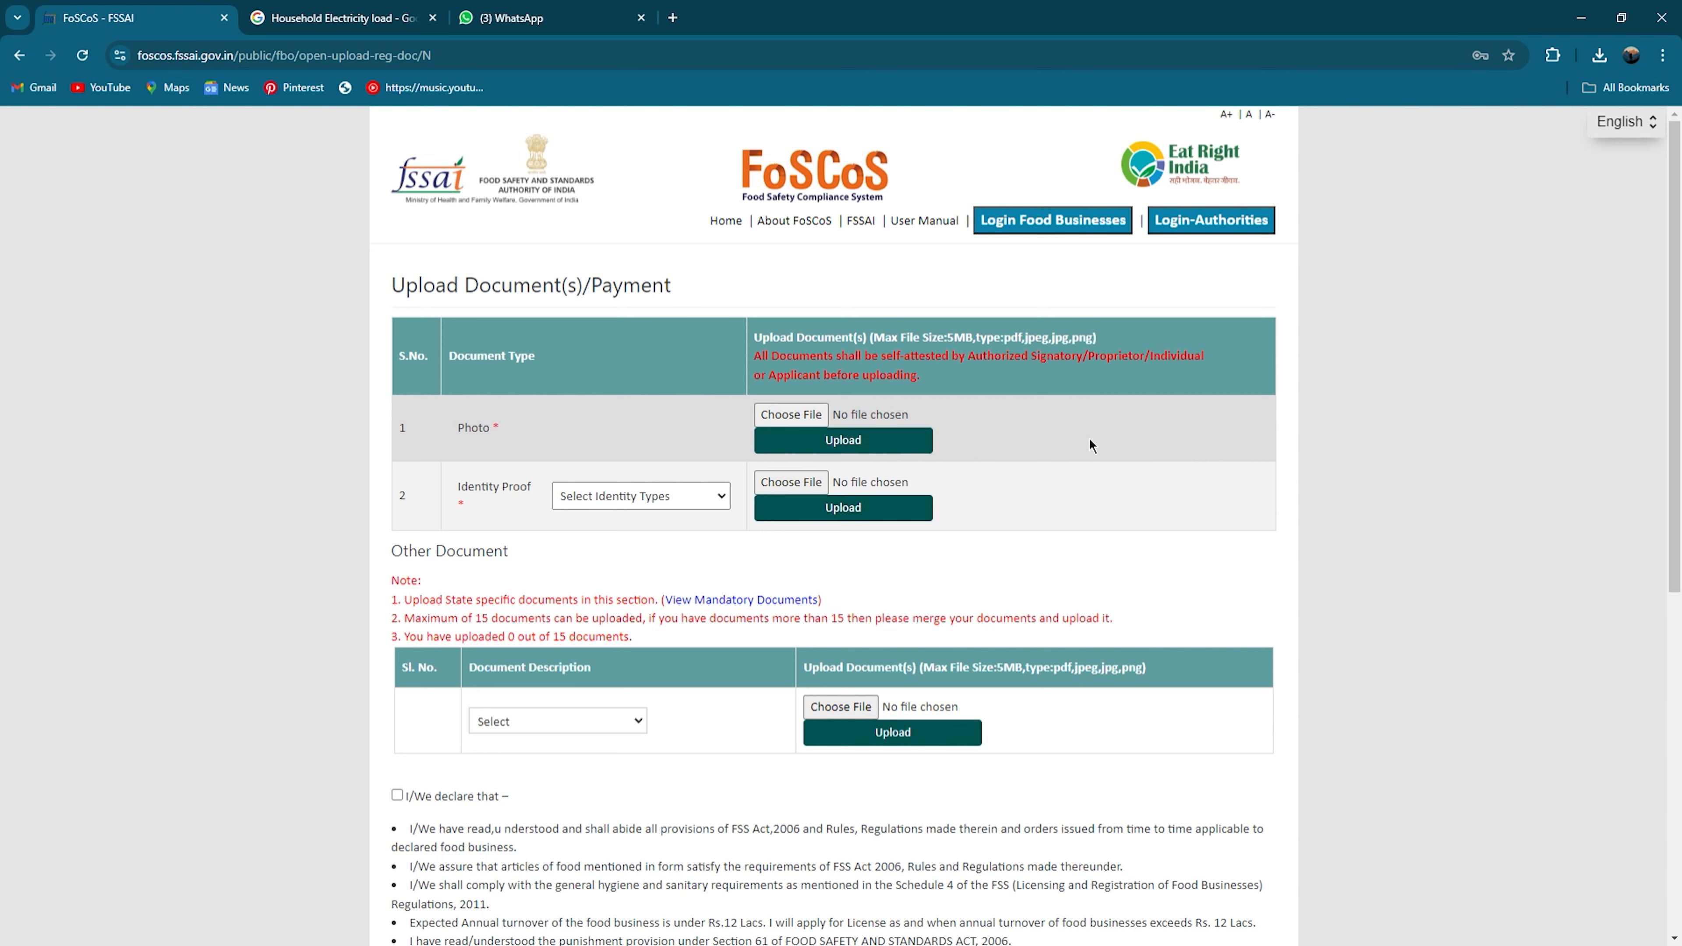
{"action": "scroll", "coordinate": [1089, 445], "scroll_direction": "down", "scroll_amount": 1}
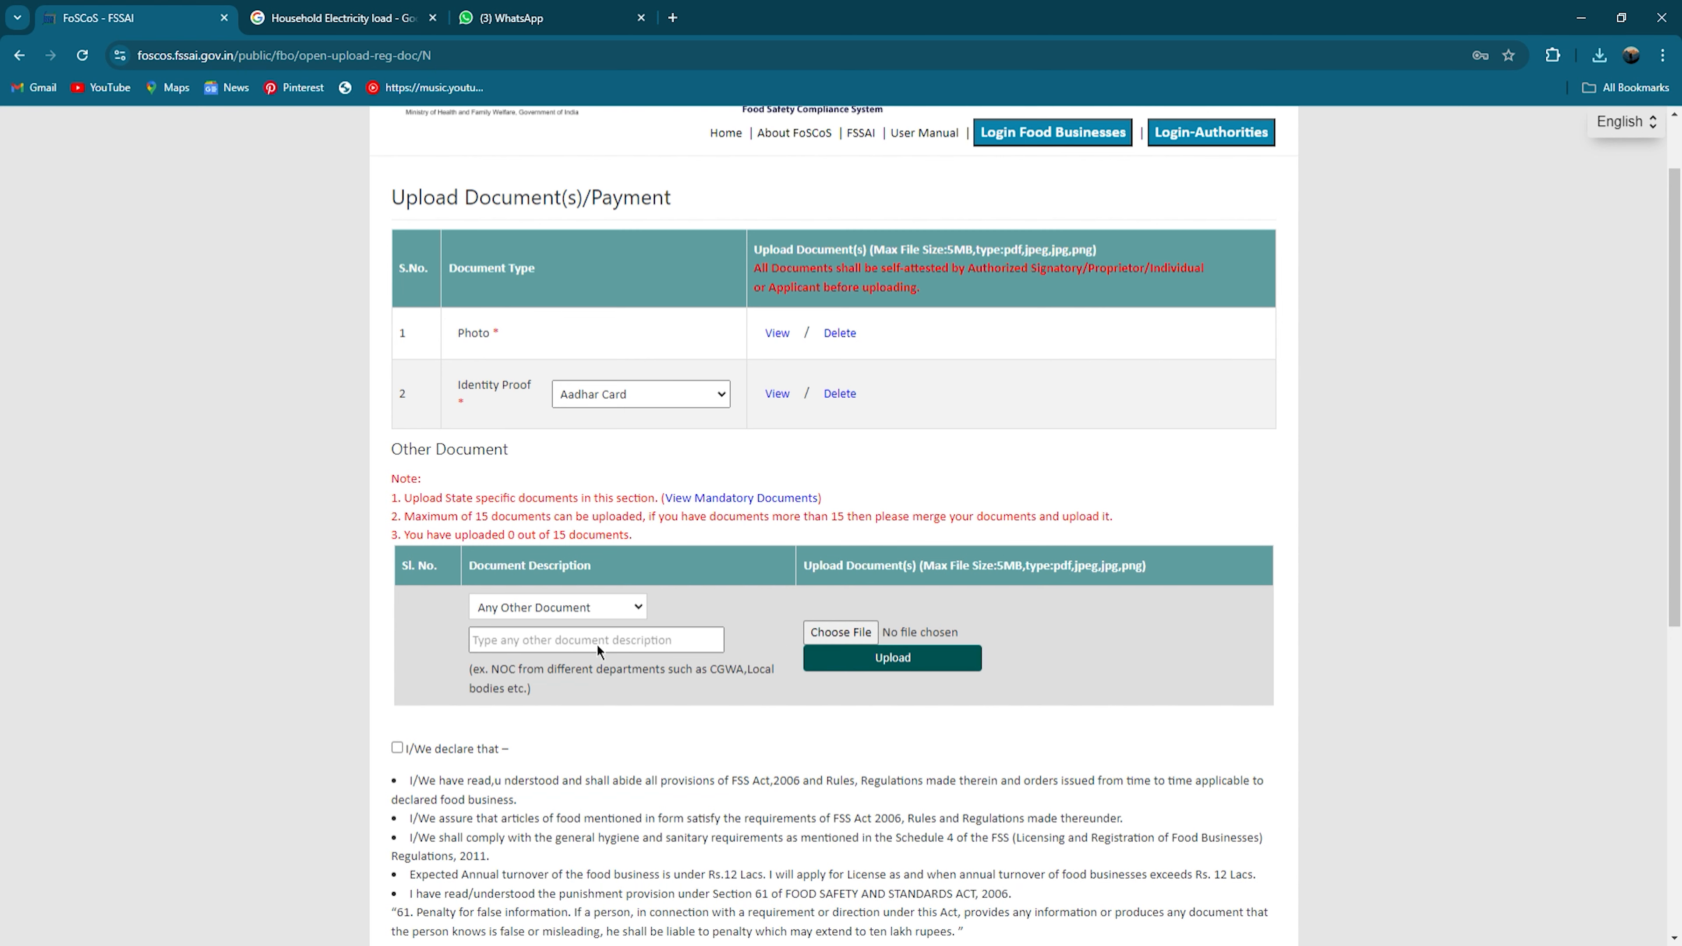
- Upload Rent Agreement.pdf as the Proof of Premises document
{"action": "left_click", "coordinate": [574, 657]}
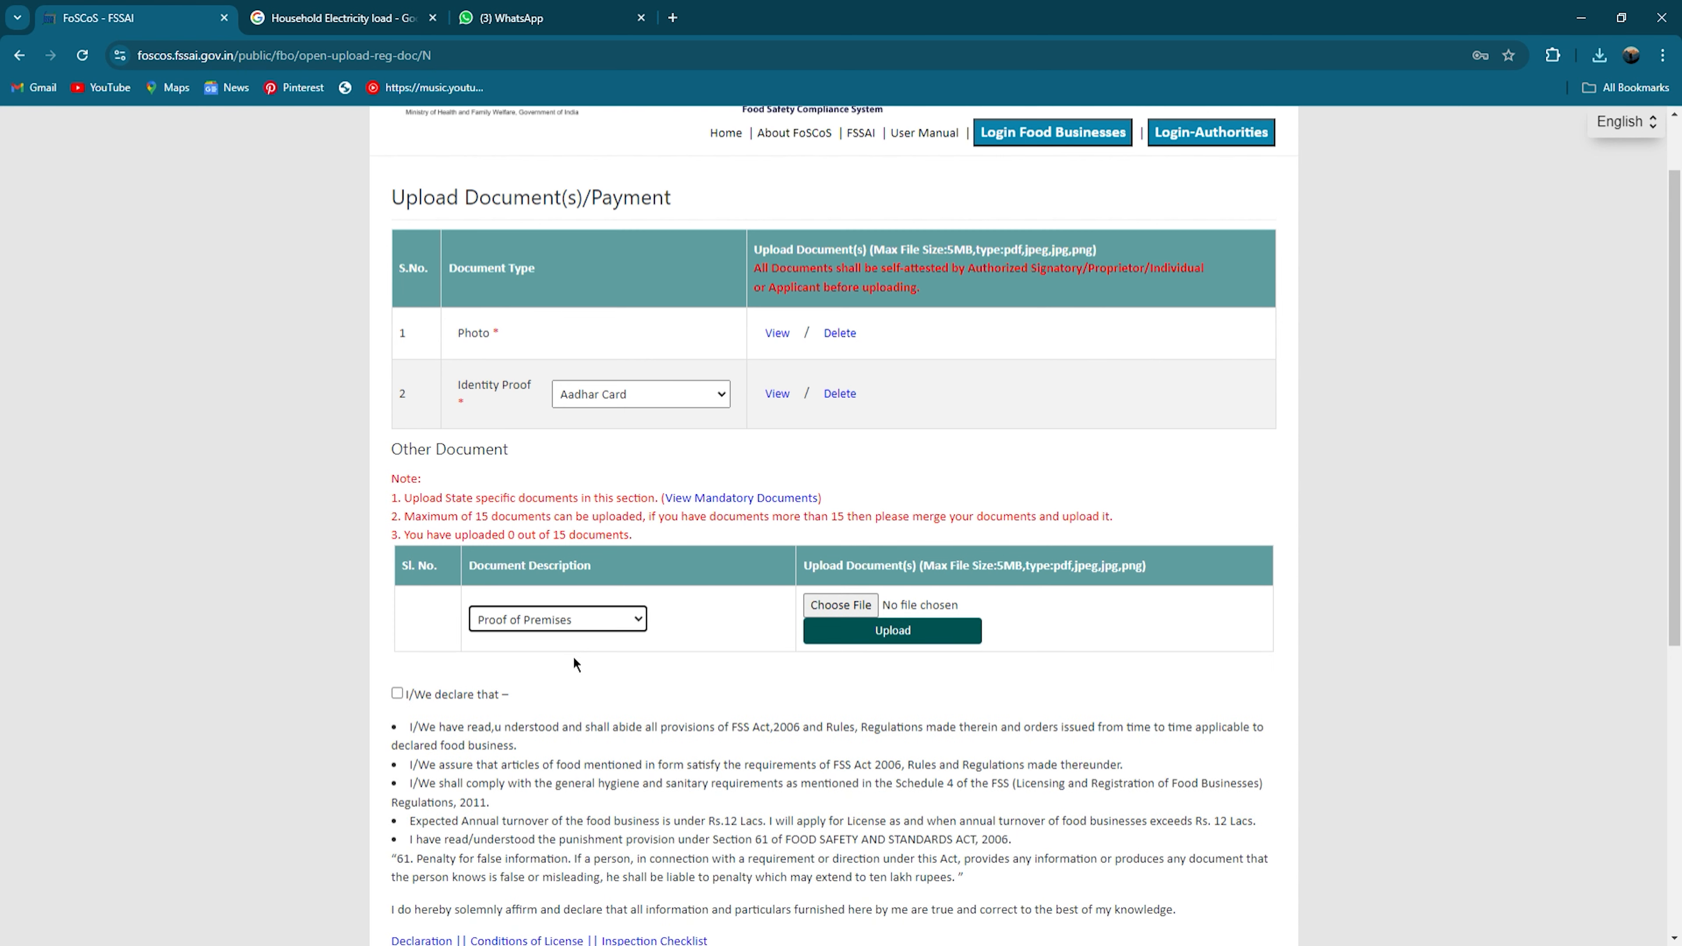
{"action": "left_click", "coordinate": [832, 605]}
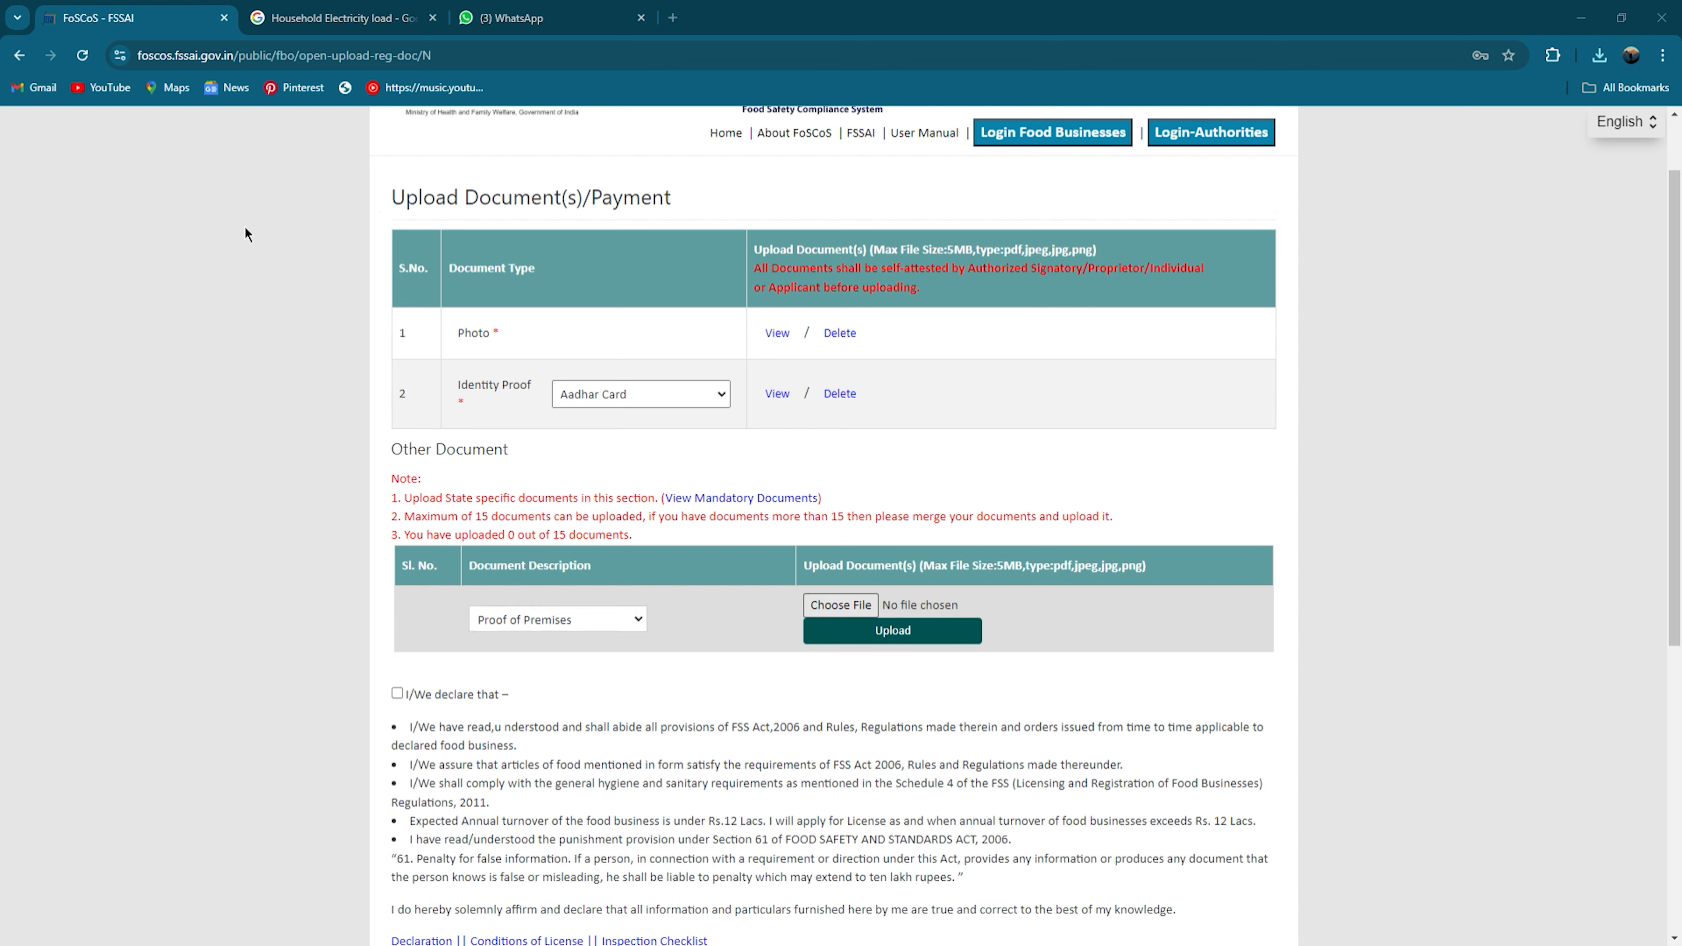
{"action": "double_click", "coordinate": [507, 250]}
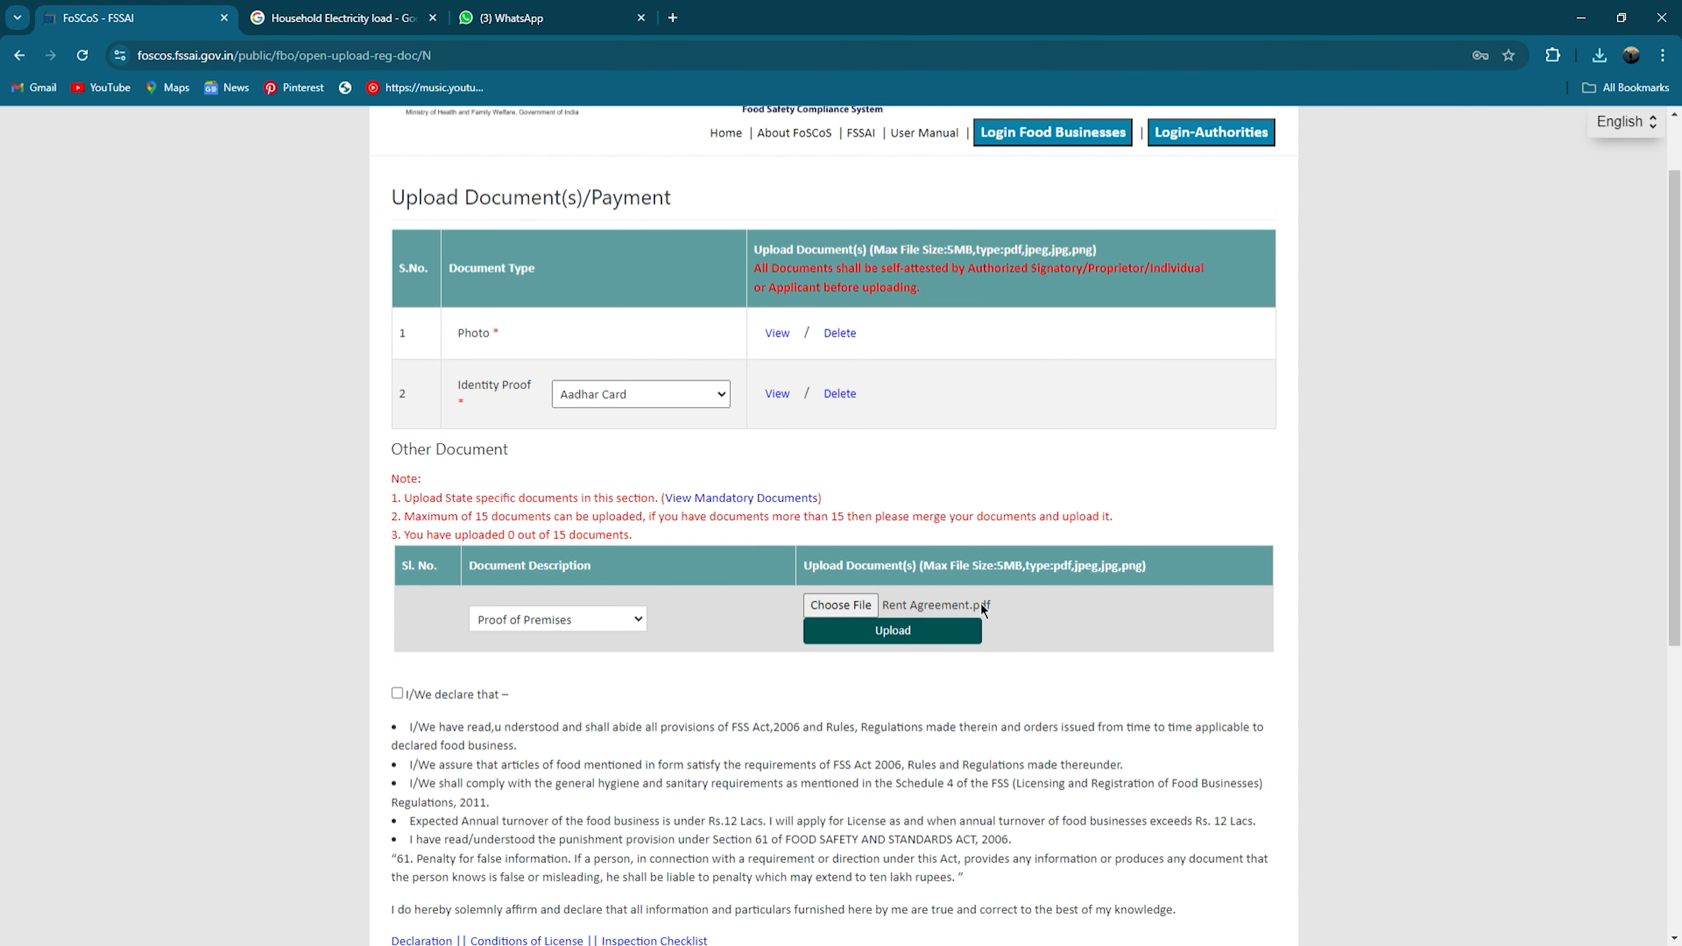
{"action": "left_click", "coordinate": [906, 634]}
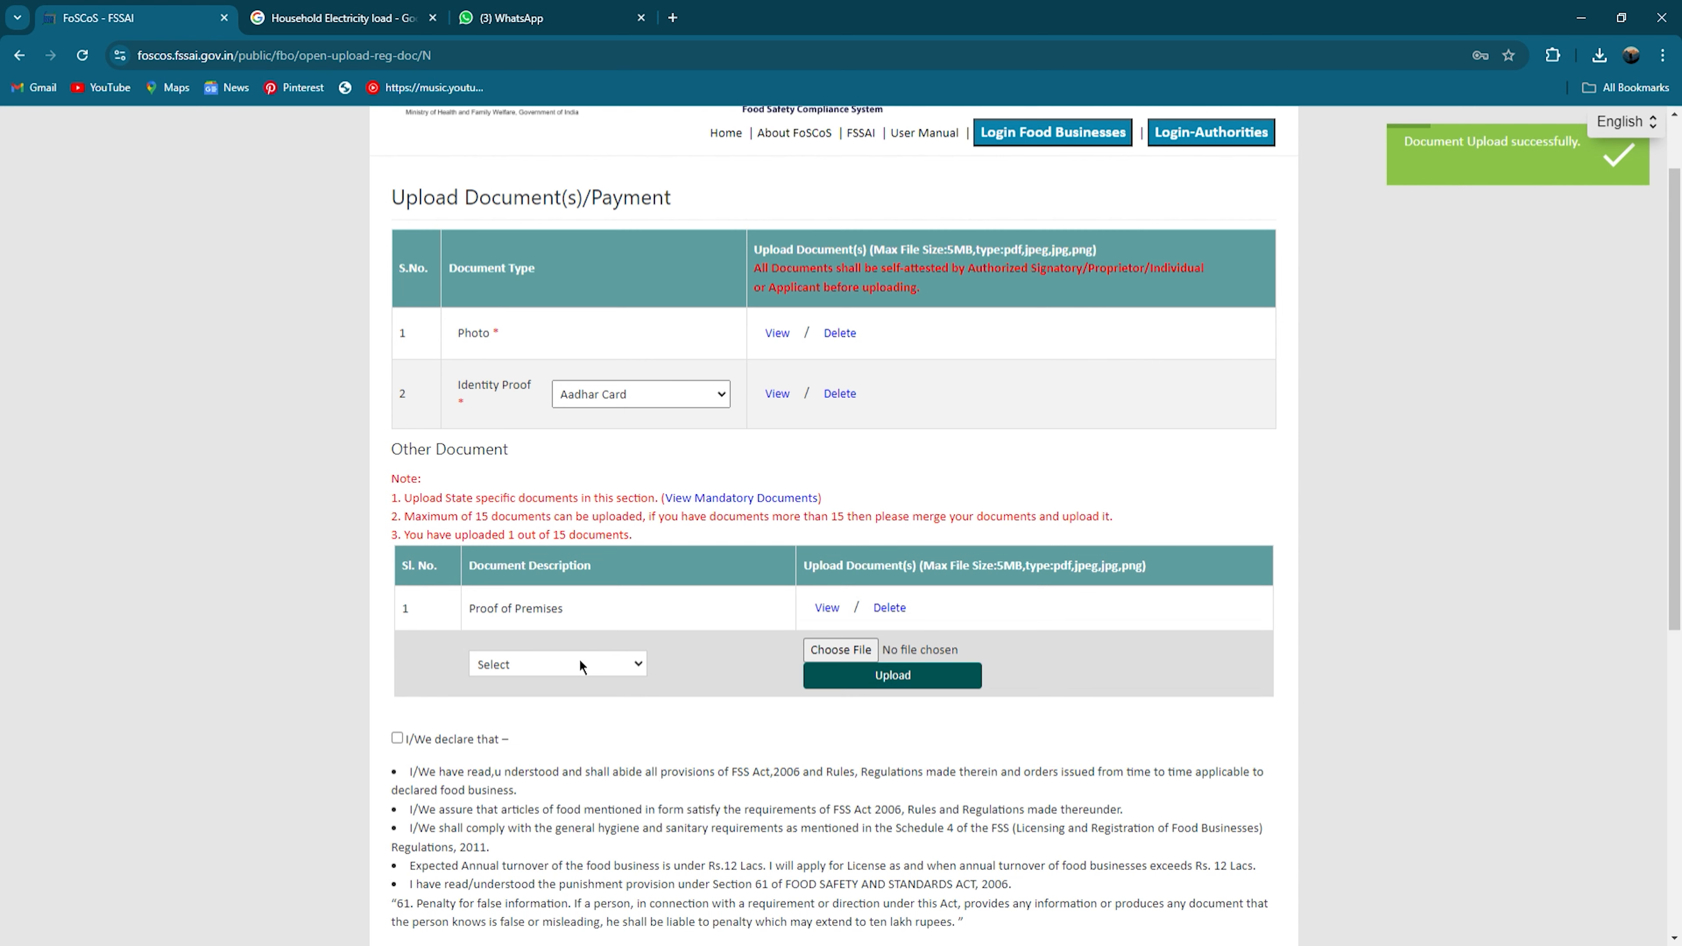
- Add an Any Other Document entry described as 'Electricity Bill' and pick its file
{"action": "left_click", "coordinate": [556, 760]}
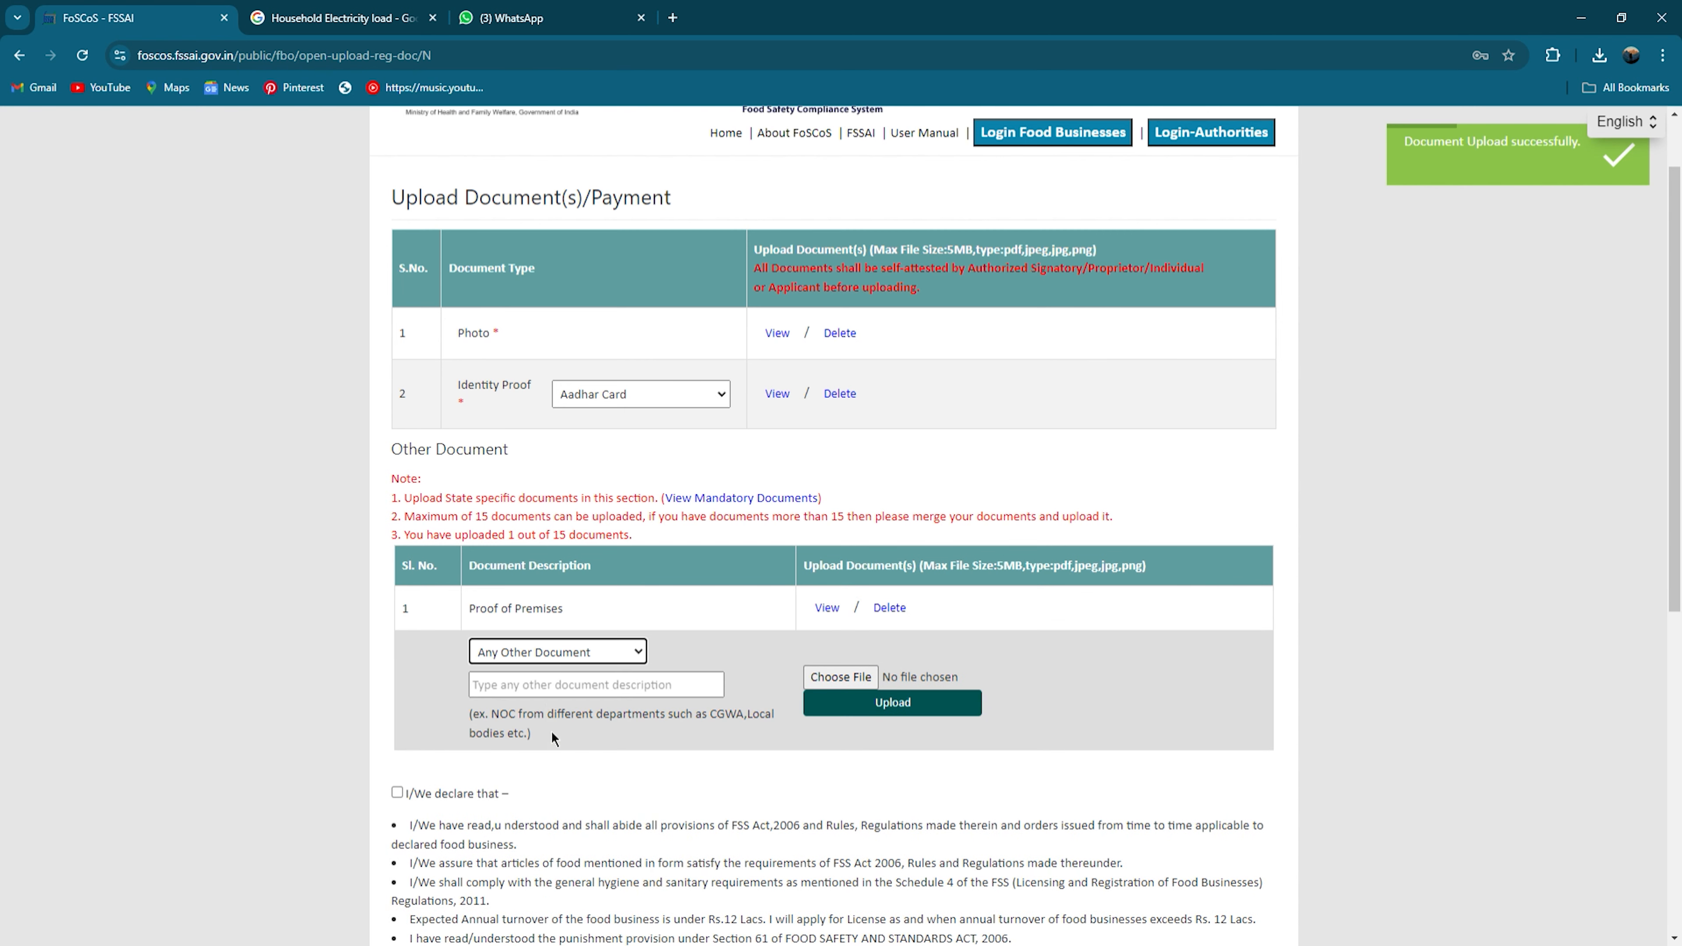
{"action": "left_click", "coordinate": [560, 696]}
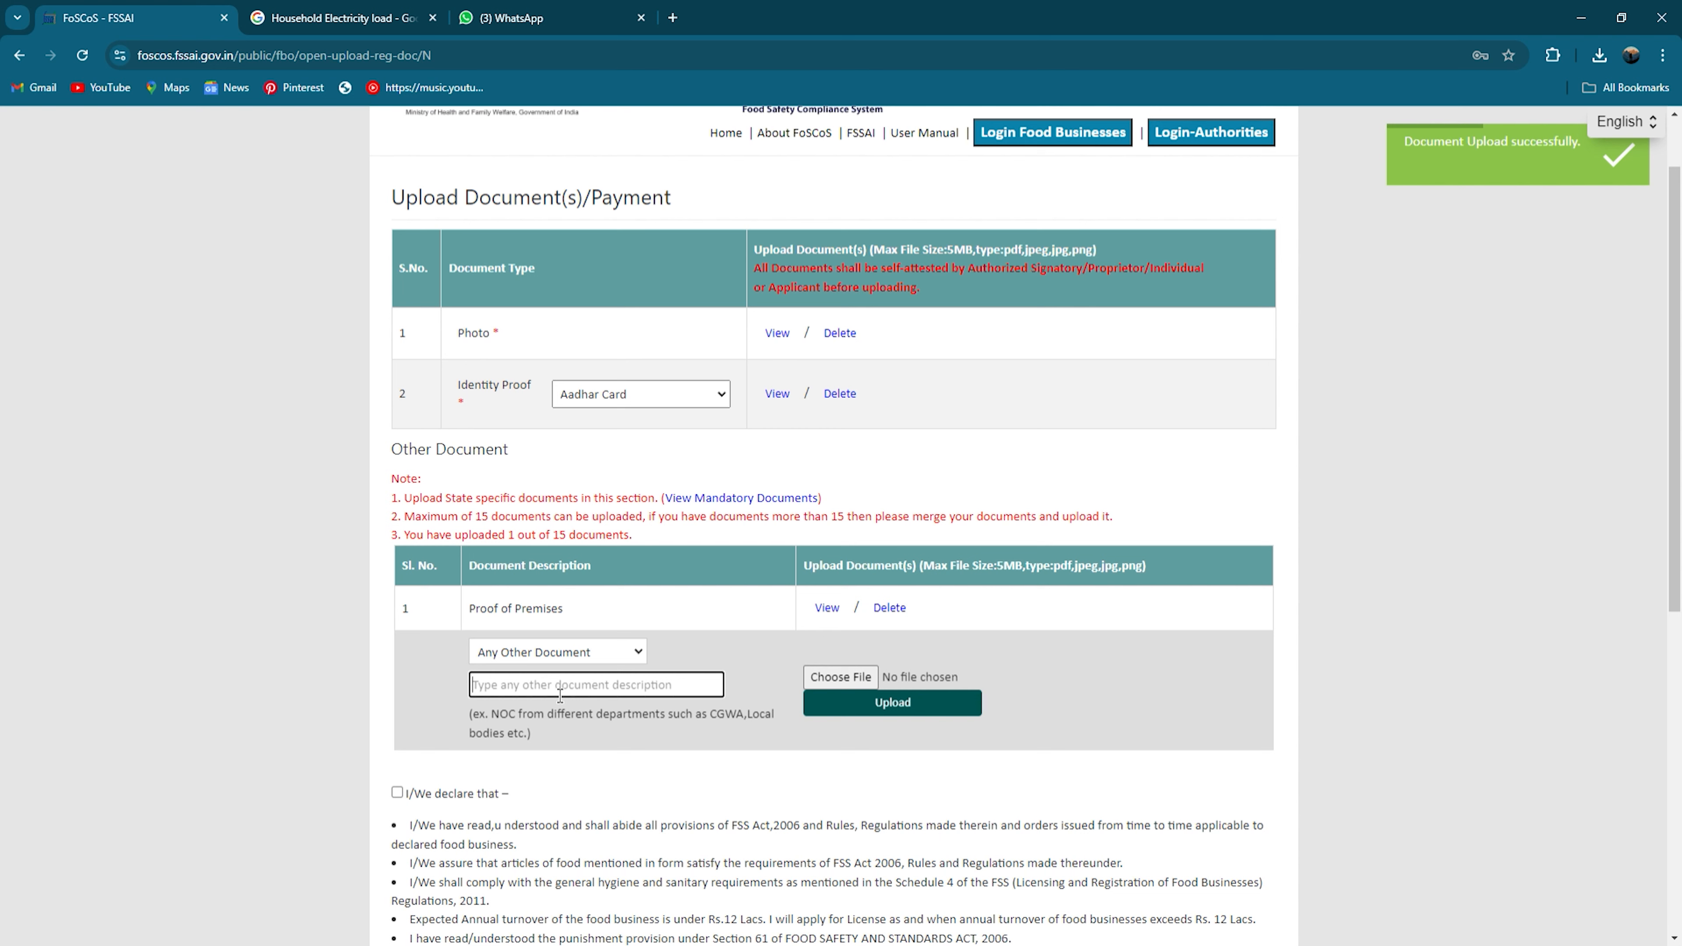
{"action": "type", "text": "Elecri"}
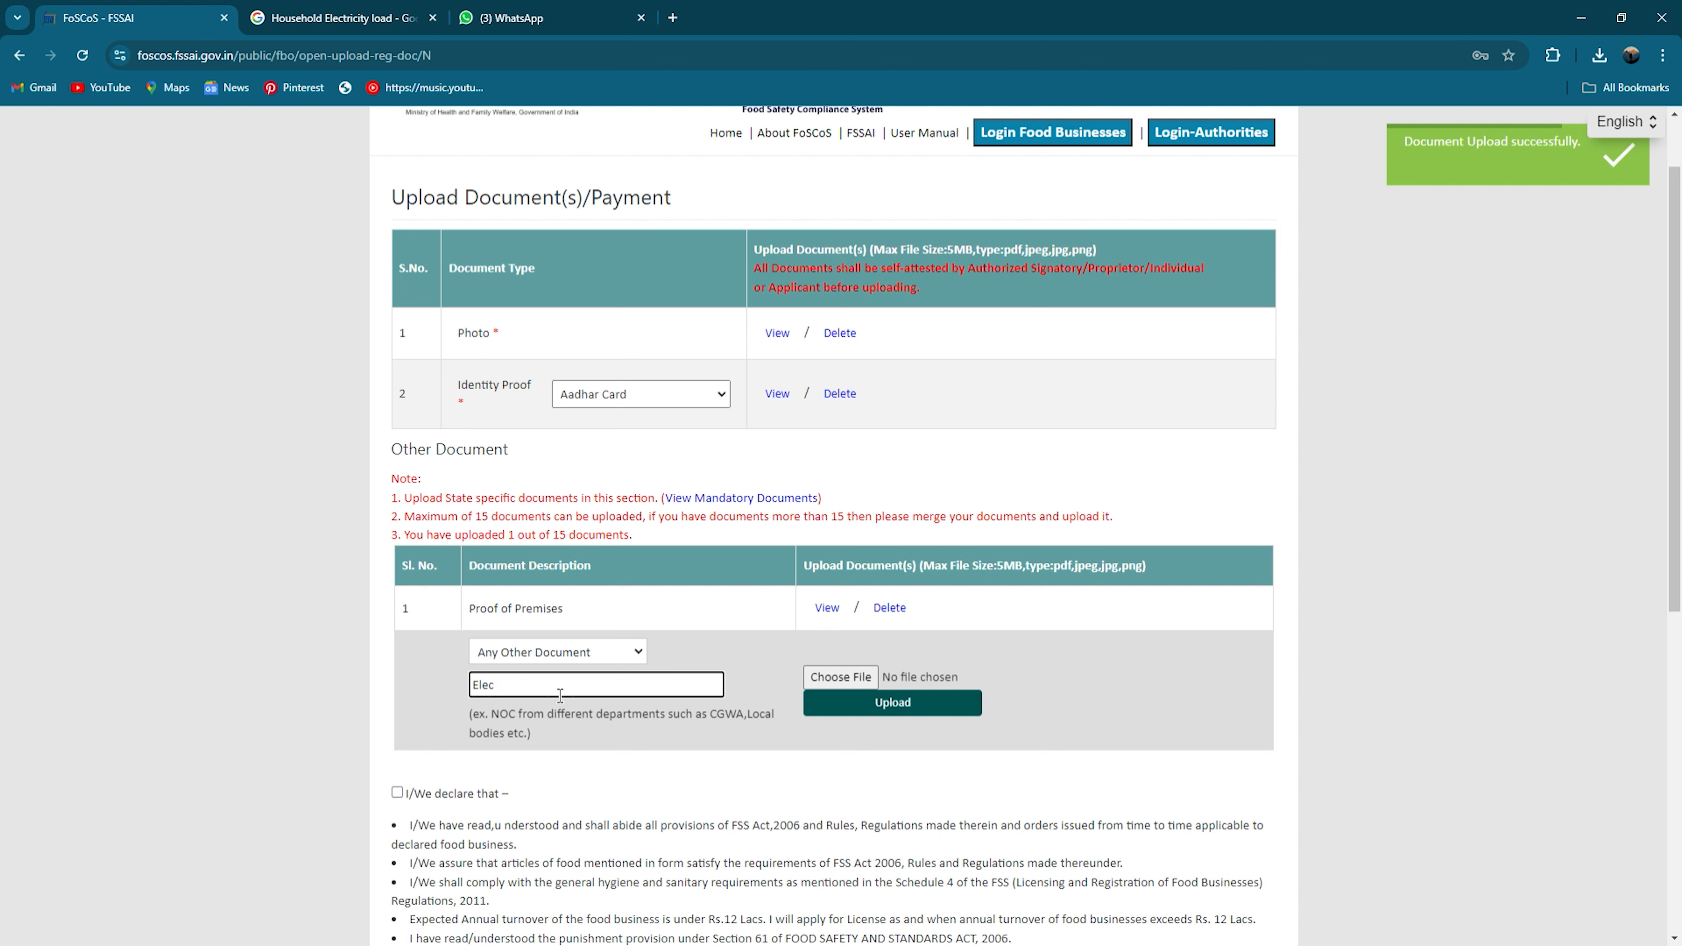
{"action": "type", "text": "tricity Bill"}
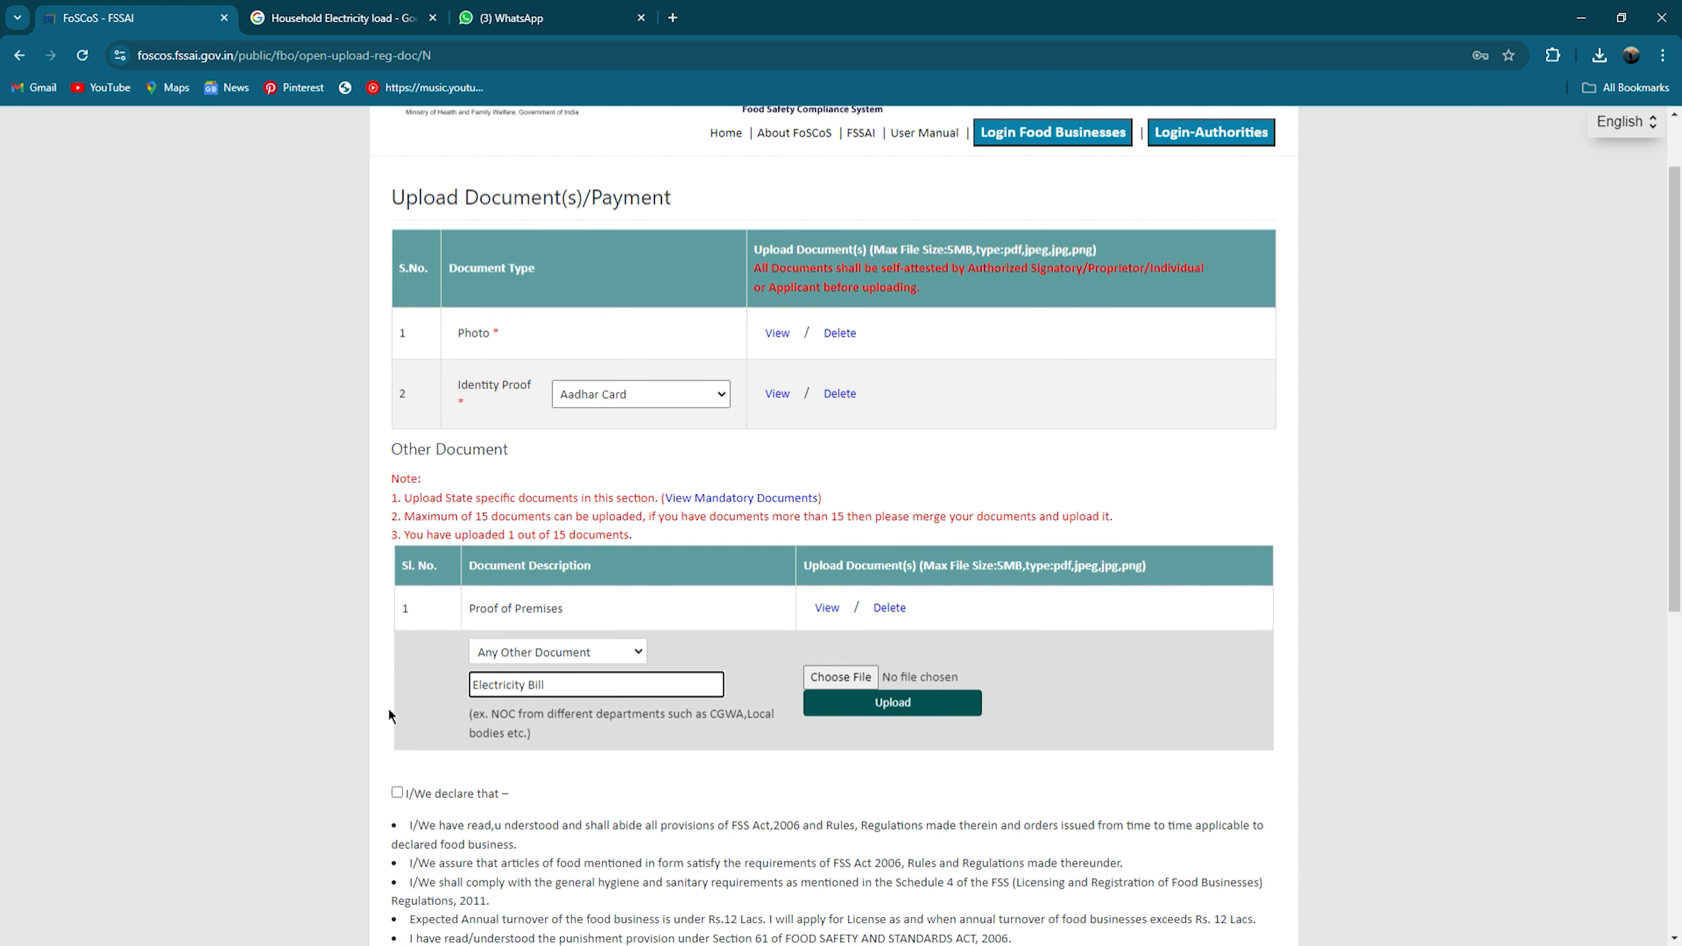
{"action": "left_click", "coordinate": [836, 677]}
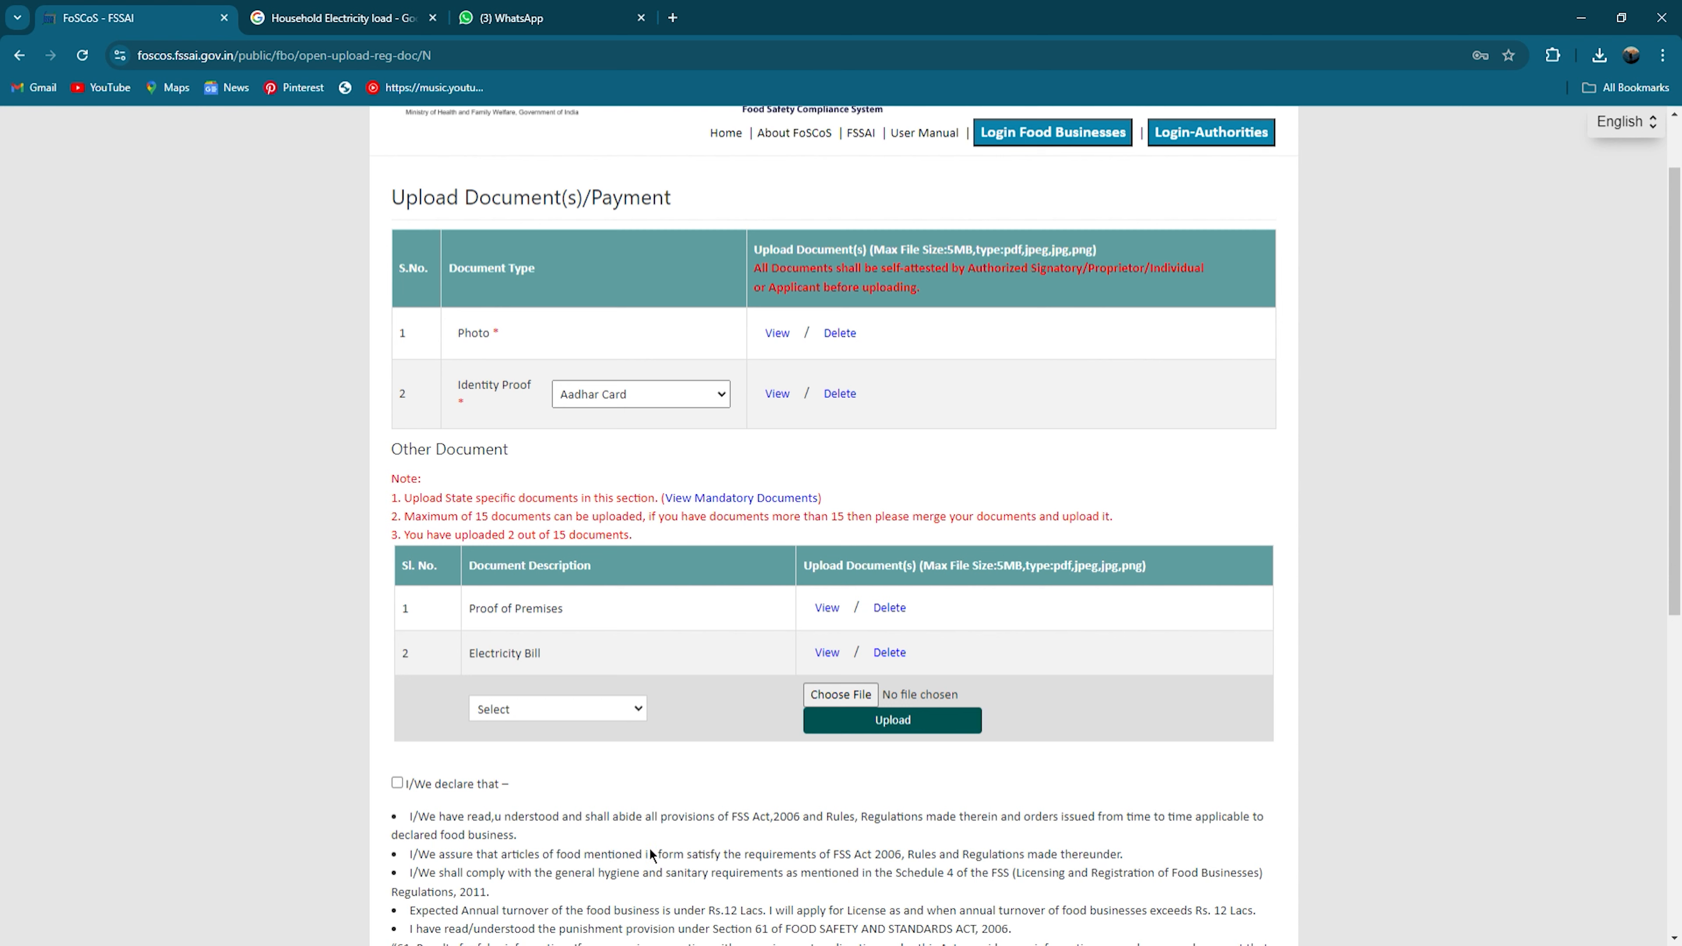
- Upload the JPEG entrance photo under Photographs of the unit
{"action": "left_click", "coordinate": [618, 846]}
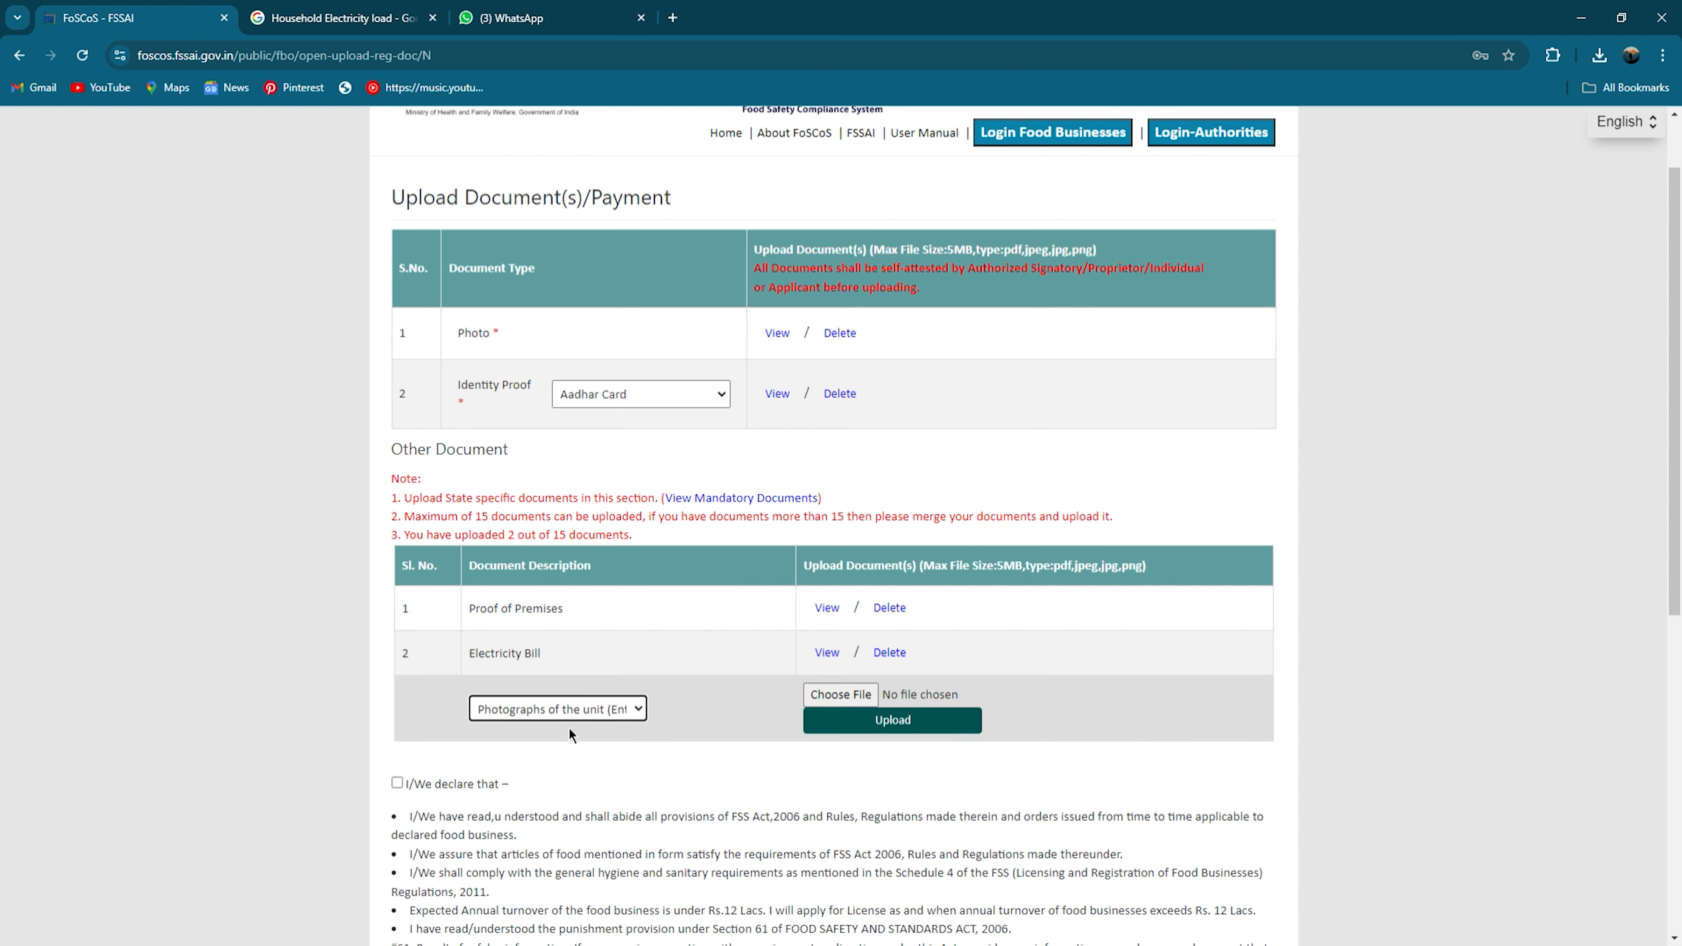
{"action": "left_click", "coordinate": [826, 693]}
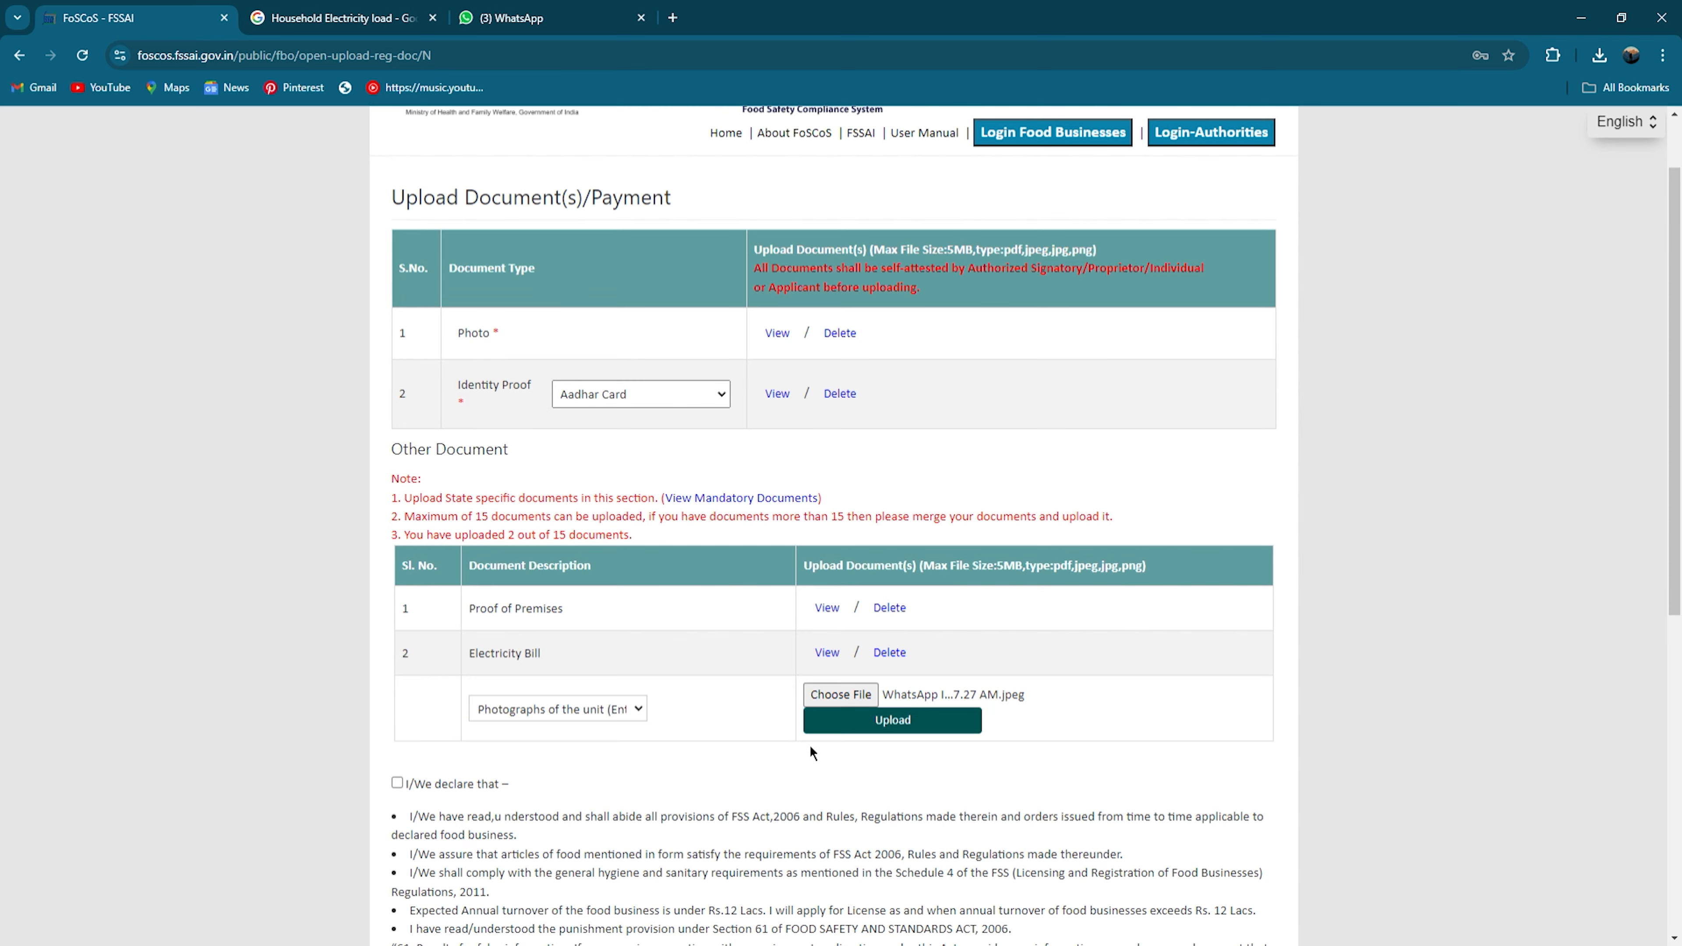
{"action": "left_click", "coordinate": [855, 723]}
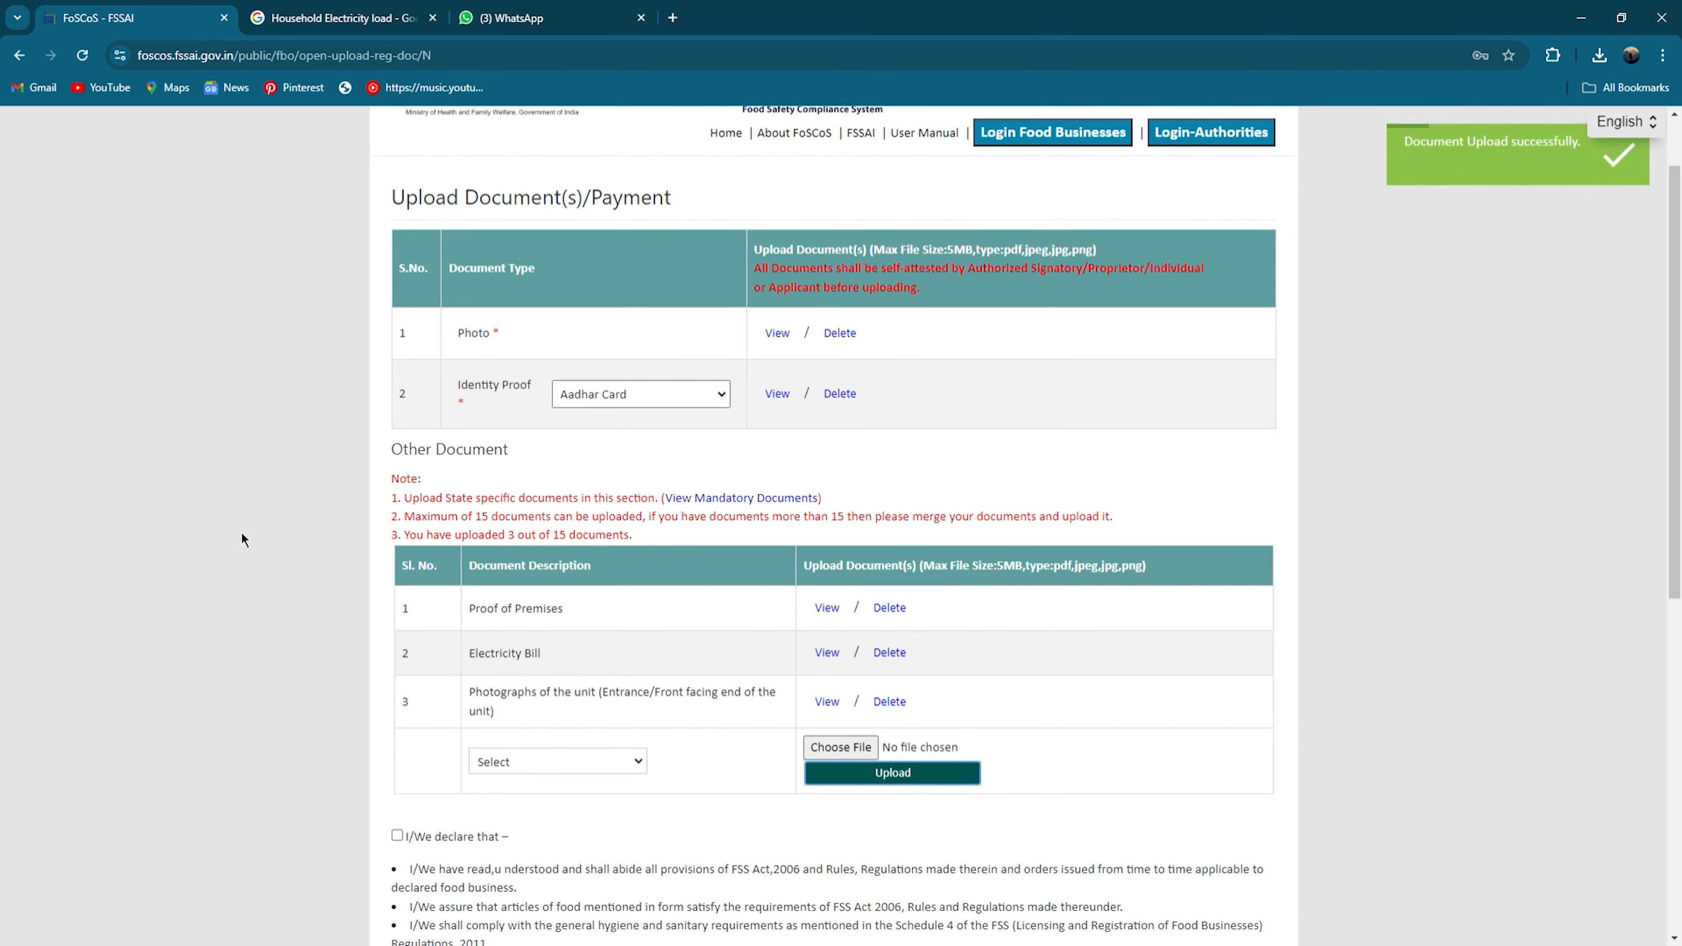
- Tick the 'I/We declare that' FSS Act compliance checkbox below the documents table
{"action": "scroll", "coordinate": [222, 499], "scroll_direction": "down", "scroll_amount": 3}
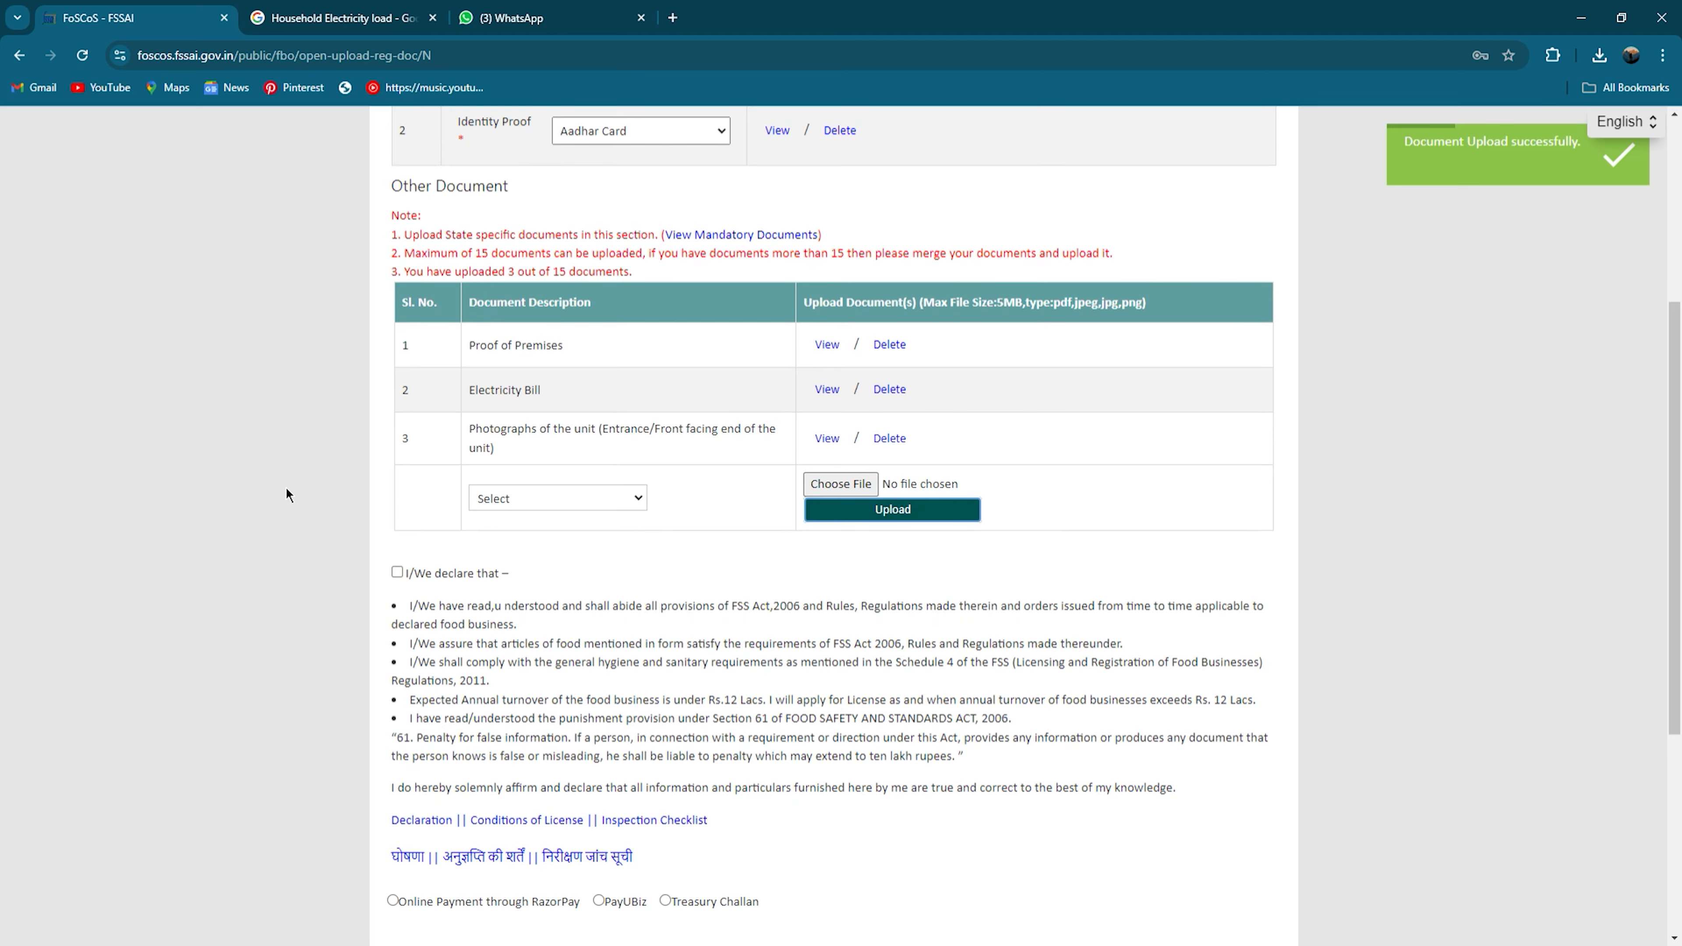
{"action": "scroll", "coordinate": [300, 488], "scroll_direction": "up", "scroll_amount": 2}
{"action": "scroll", "coordinate": [300, 489], "scroll_direction": "up", "scroll_amount": 3}
{"action": "scroll", "coordinate": [300, 489], "scroll_direction": "down", "scroll_amount": 8}
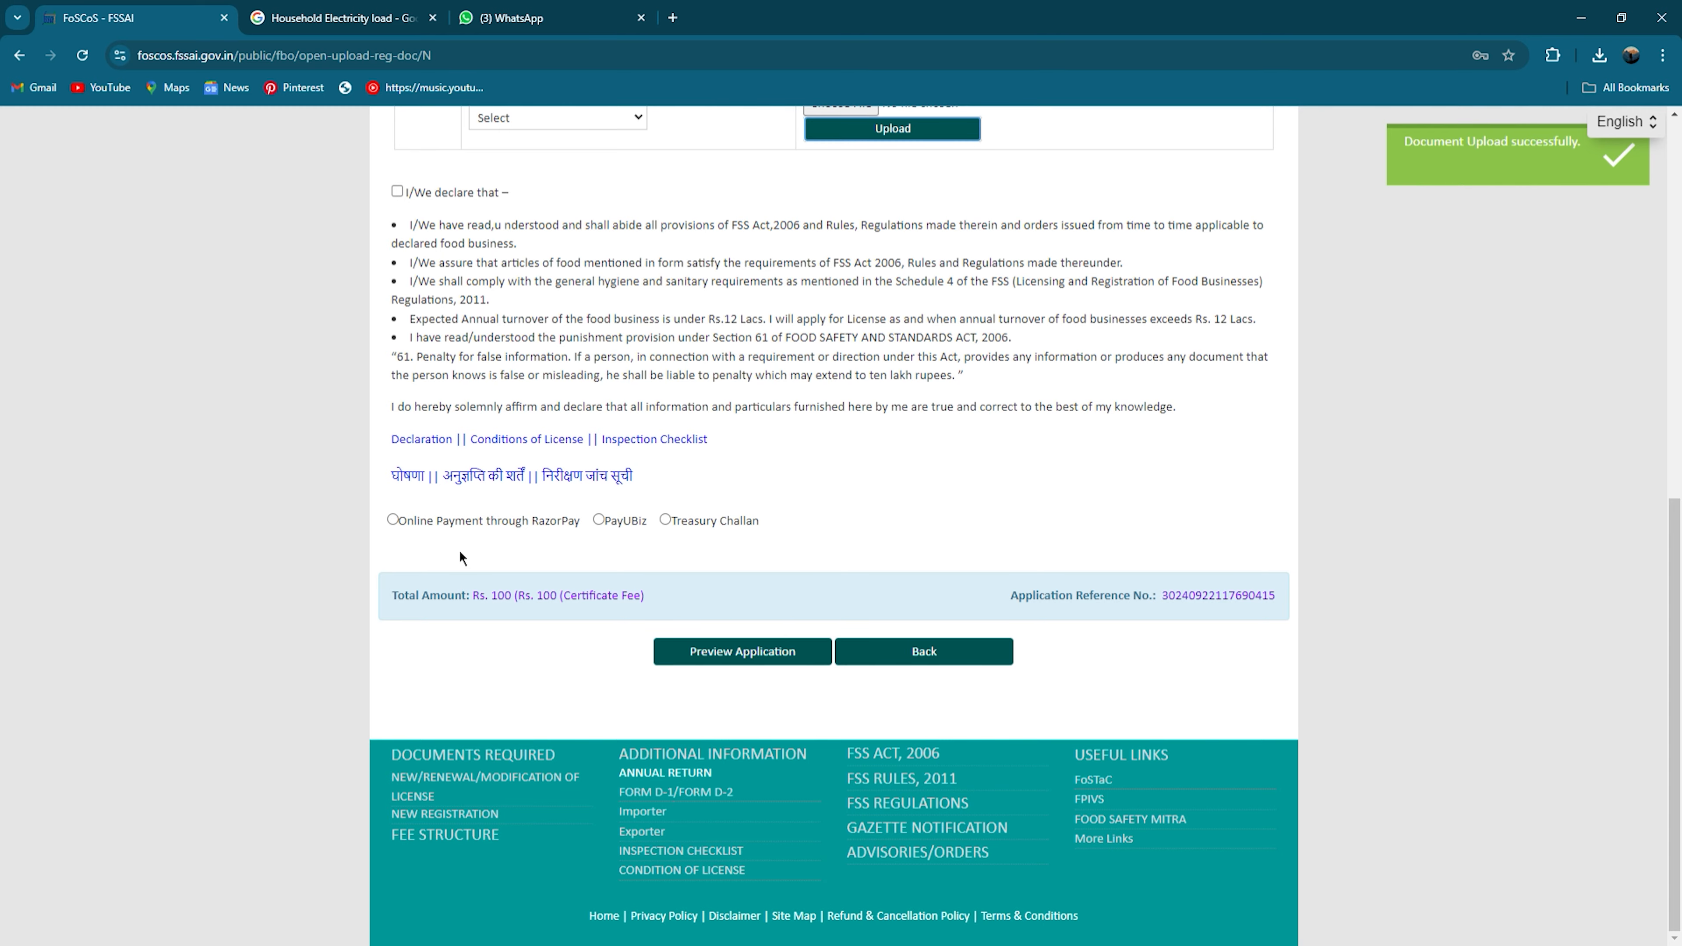
{"action": "scroll", "coordinate": [458, 549], "scroll_direction": "up", "scroll_amount": 1}
{"action": "scroll", "coordinate": [459, 550], "scroll_direction": "up", "scroll_amount": 1}
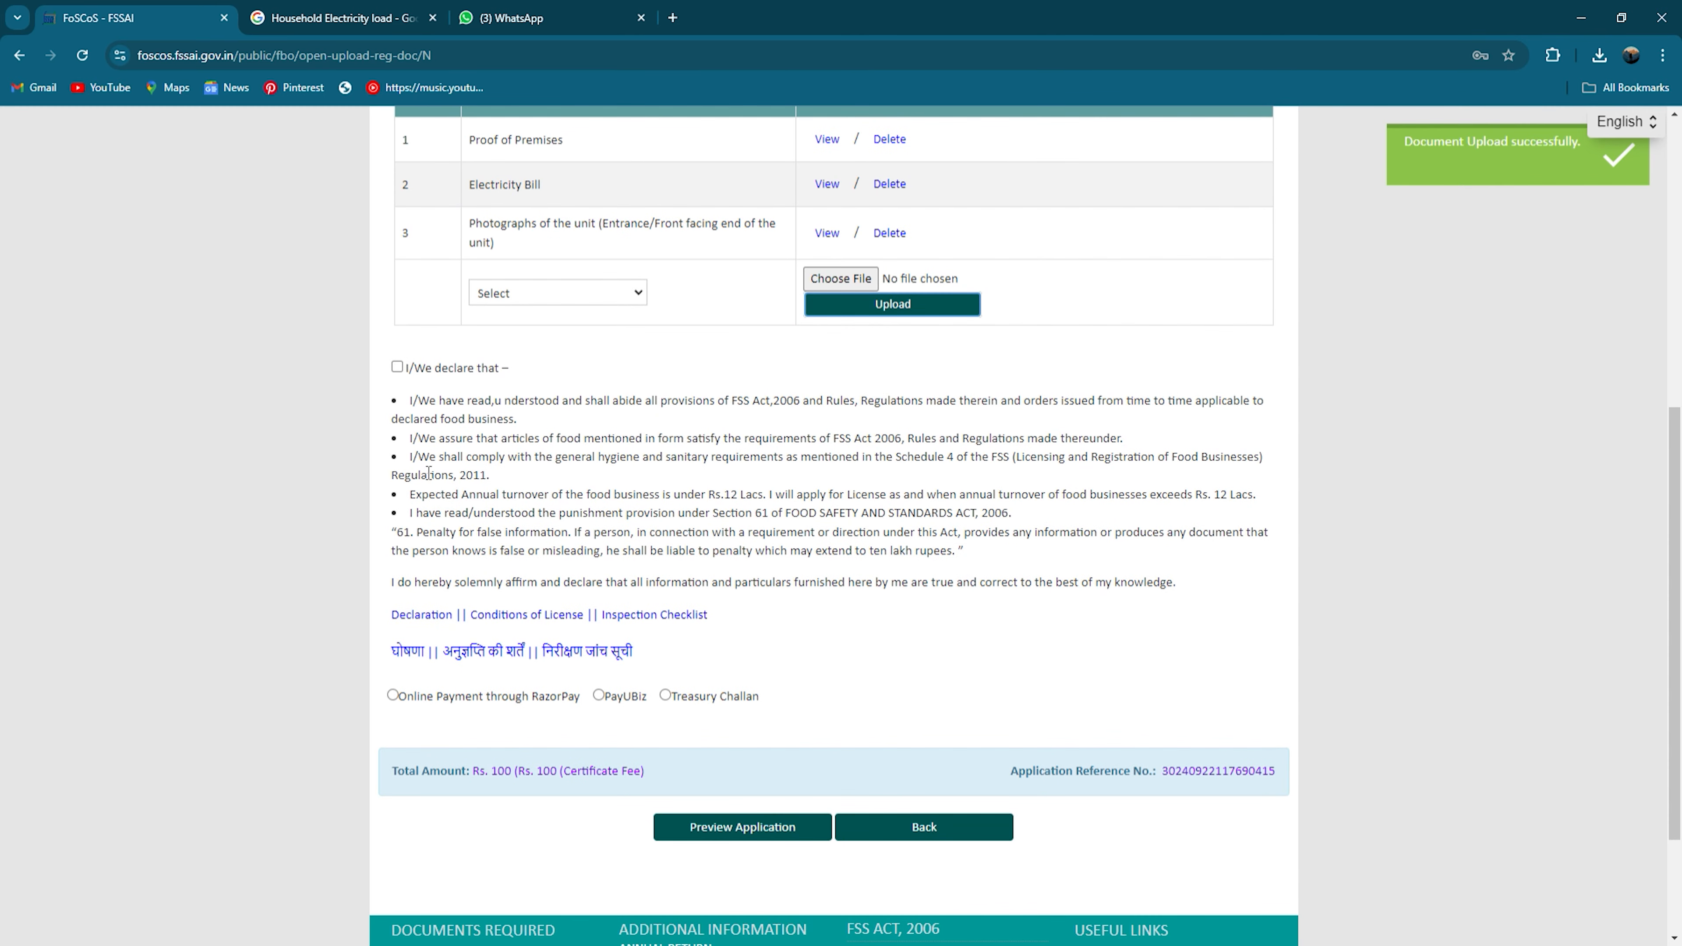
{"action": "scroll", "coordinate": [400, 370], "scroll_direction": "up", "scroll_amount": 1}
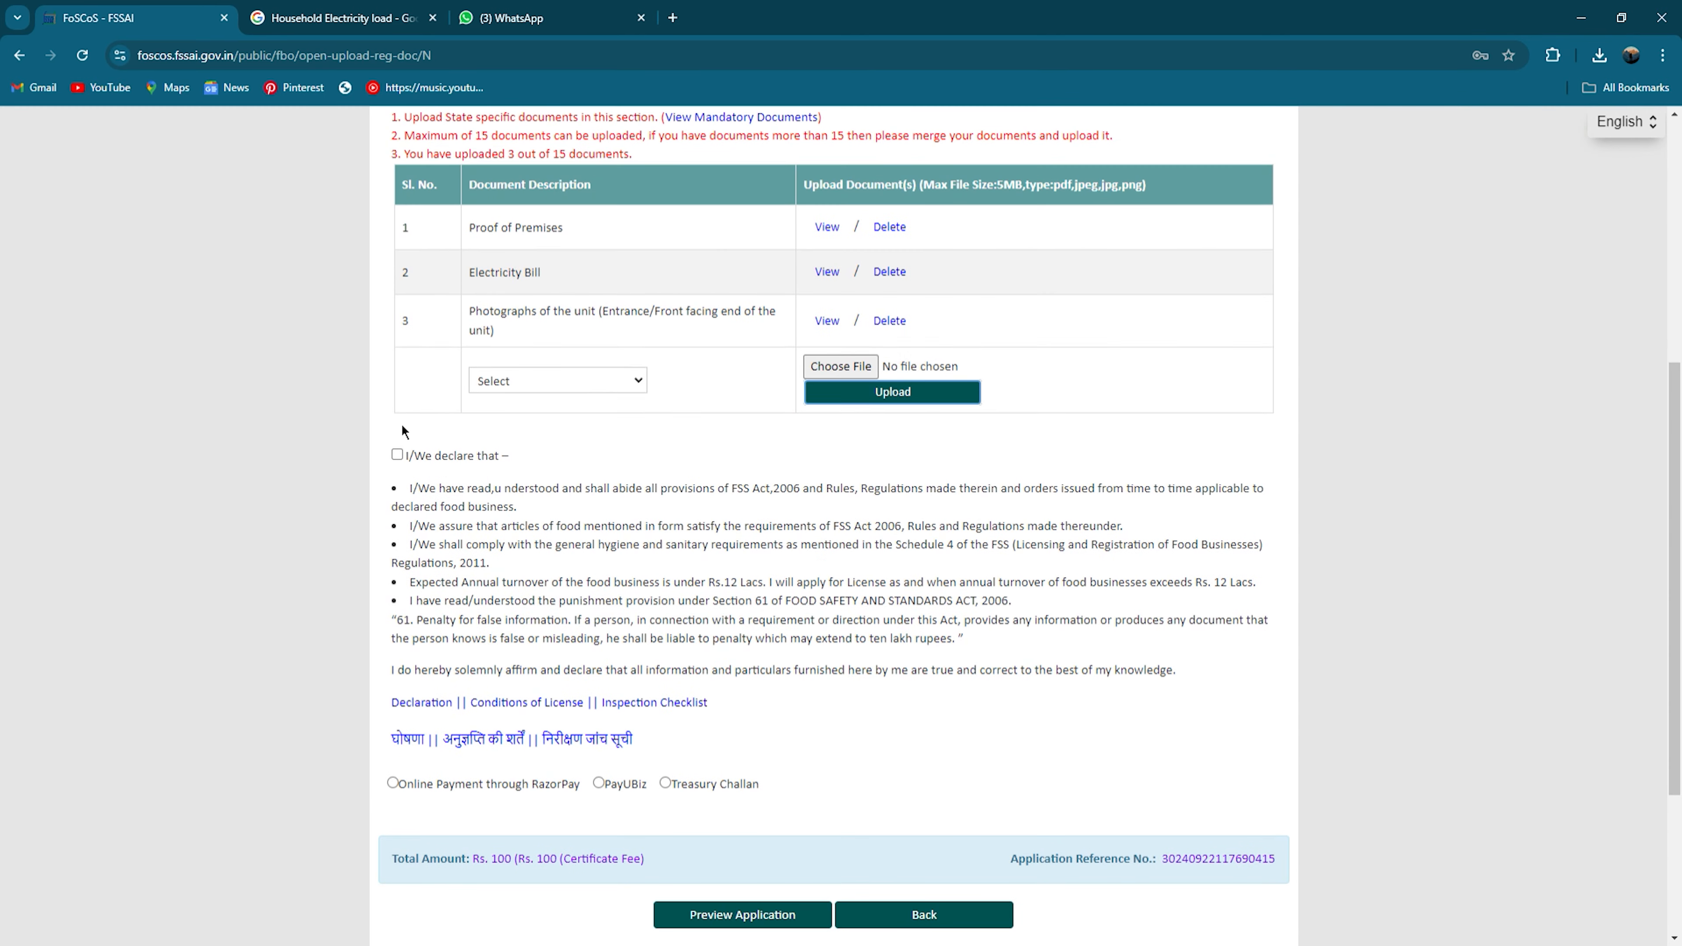
{"action": "scroll", "coordinate": [401, 423], "scroll_direction": "down", "scroll_amount": 1}
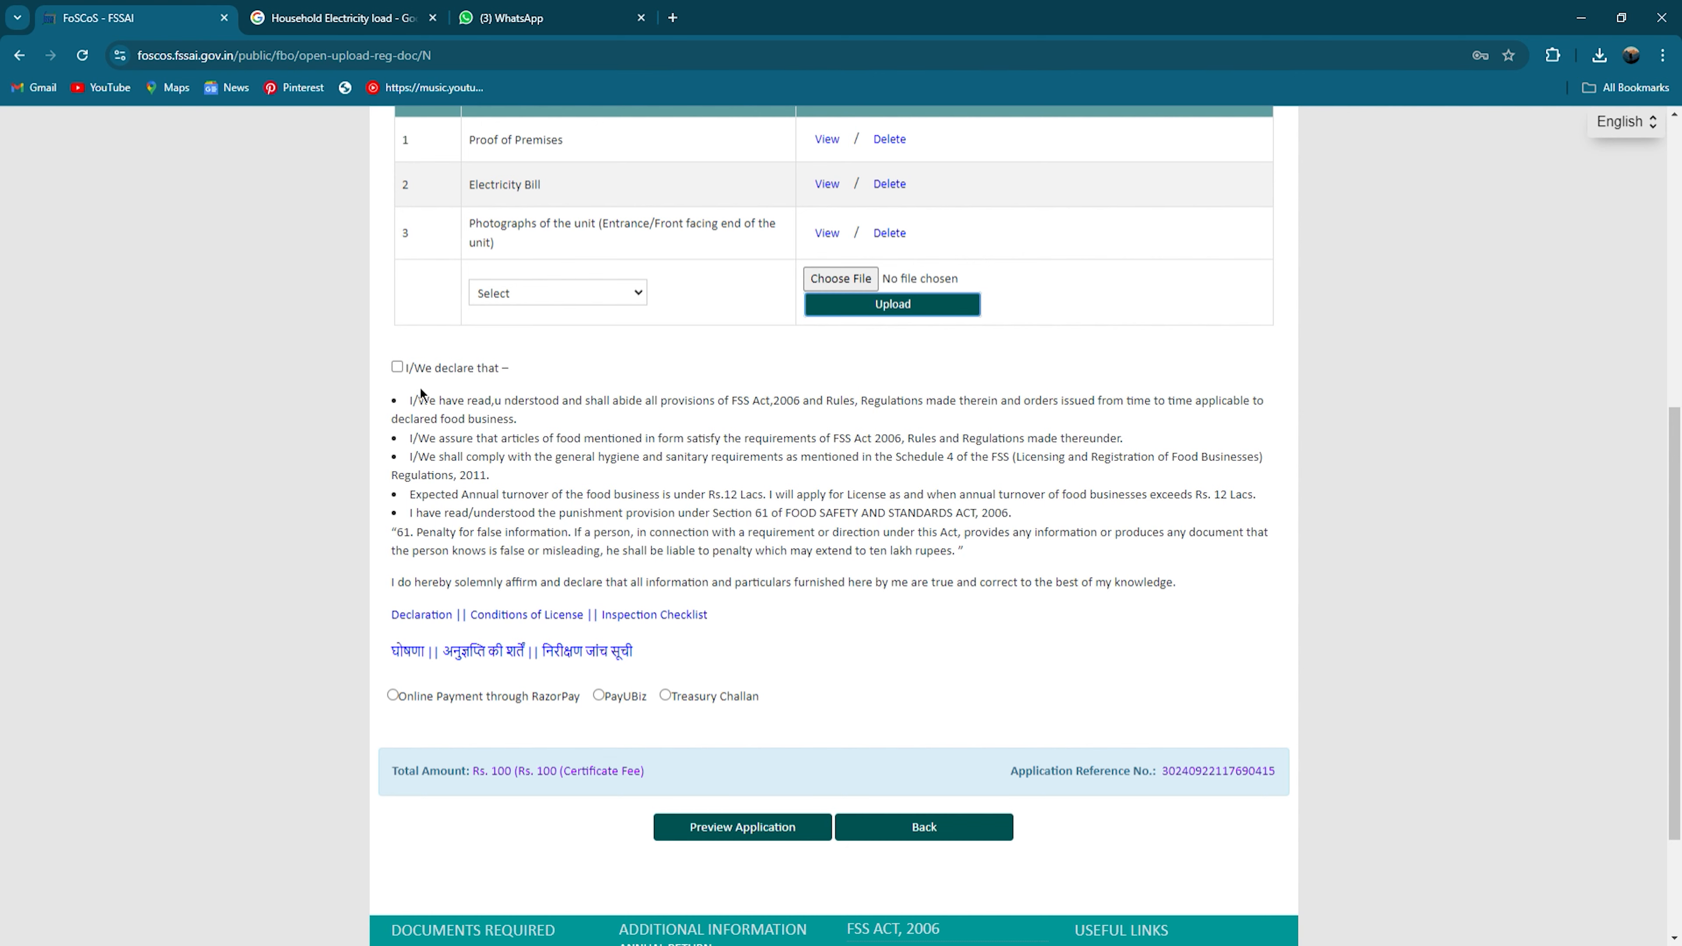
{"action": "left_click", "coordinate": [397, 367]}
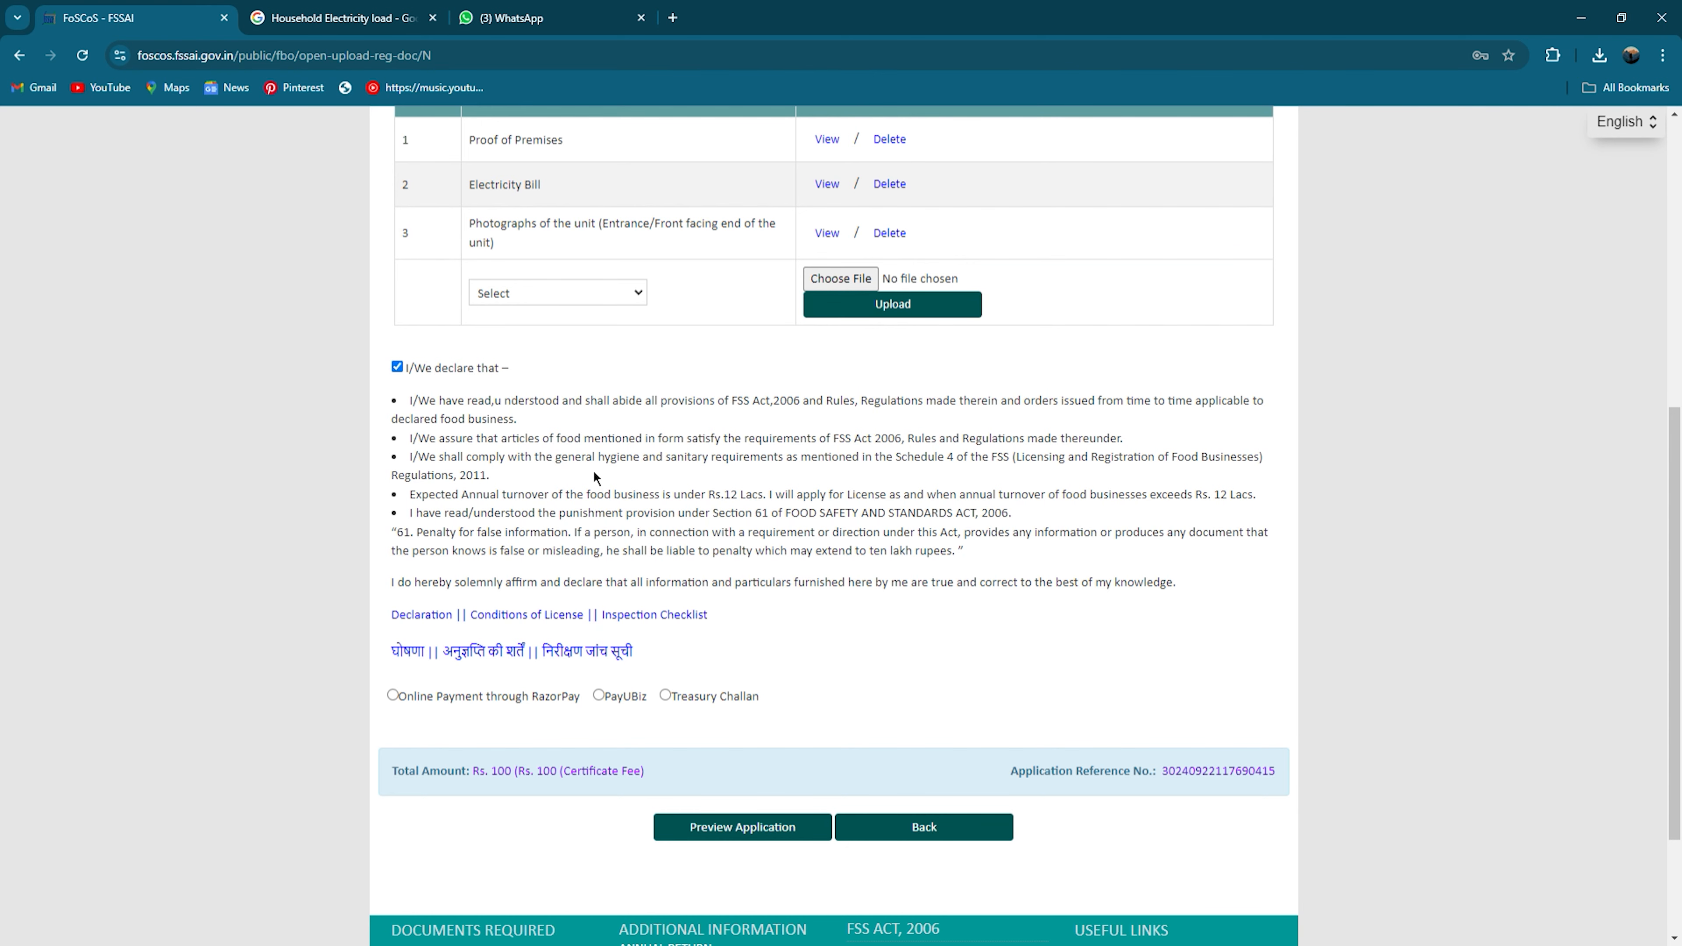
{"action": "scroll", "coordinate": [605, 495], "scroll_direction": "down", "scroll_amount": 1}
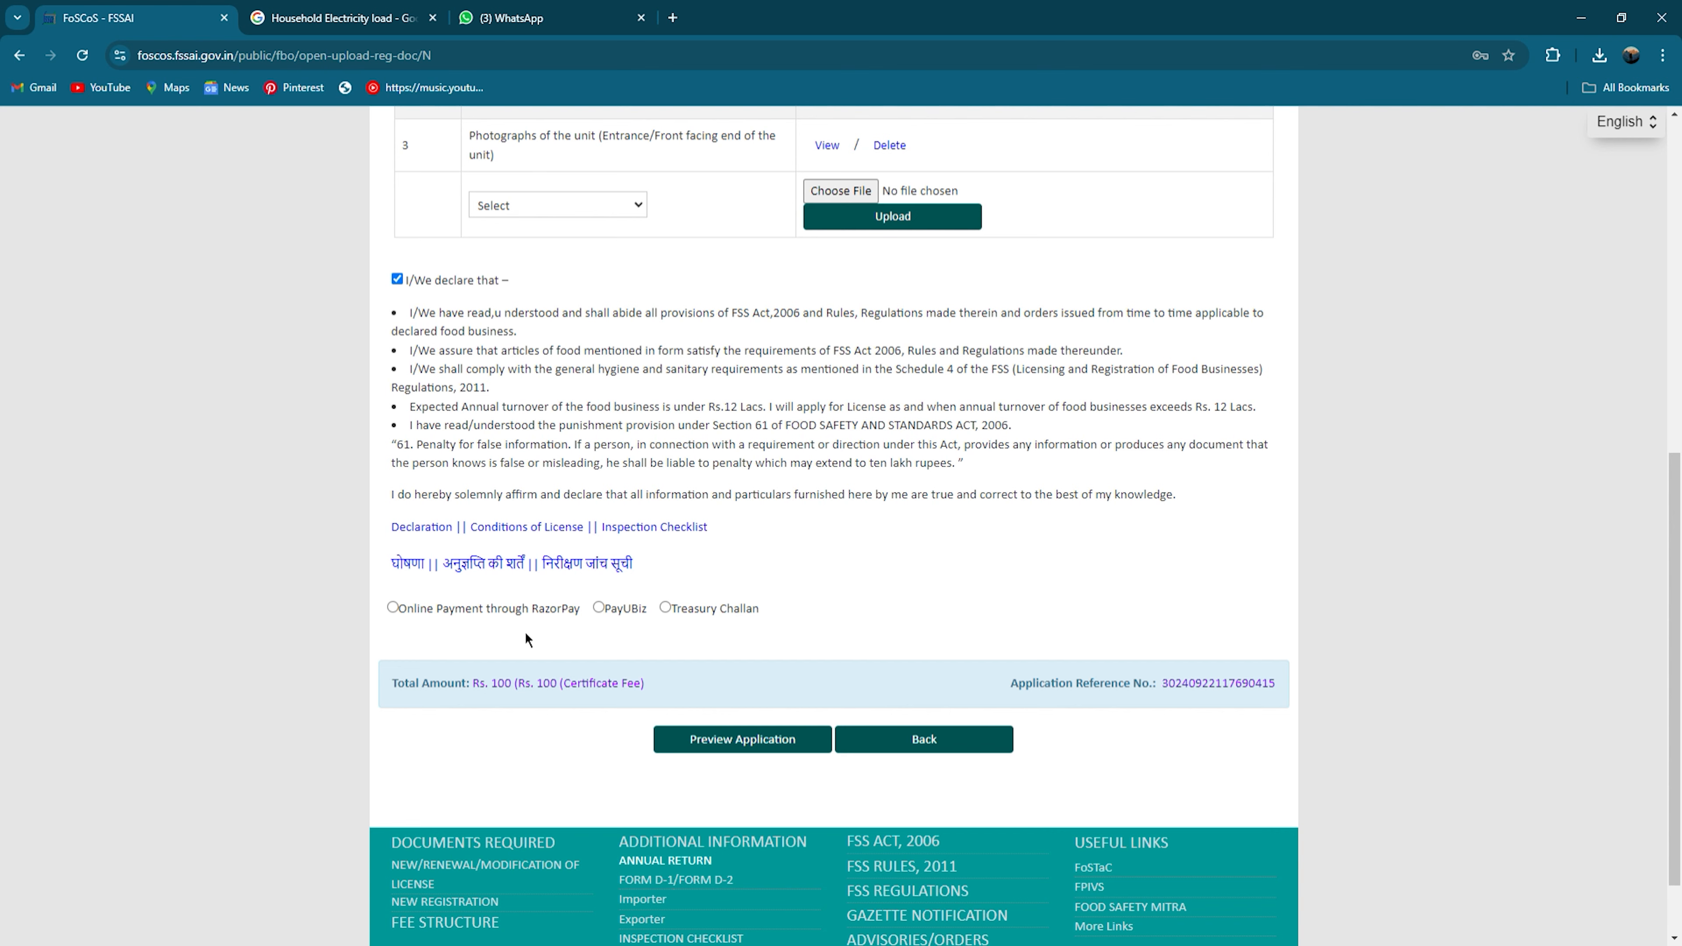
- Select Online Payment through RazorPay for the Rs. 100 certificate fee
{"action": "left_click", "coordinate": [392, 607]}
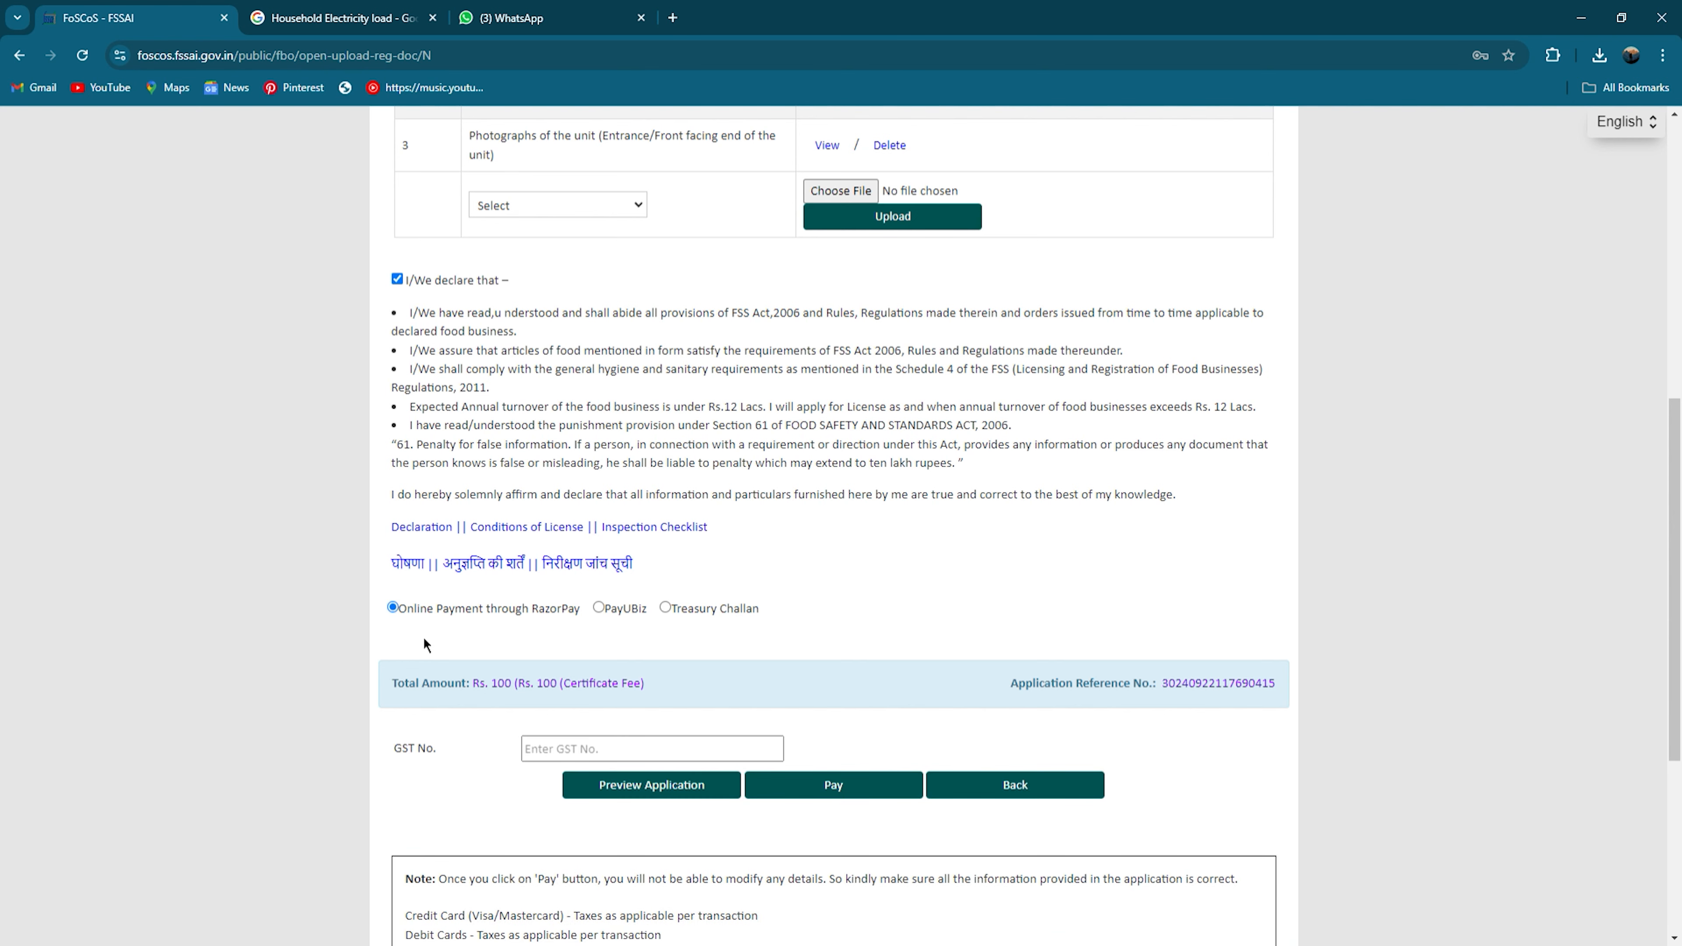
{"action": "scroll", "coordinate": [424, 639], "scroll_direction": "down", "scroll_amount": 3}
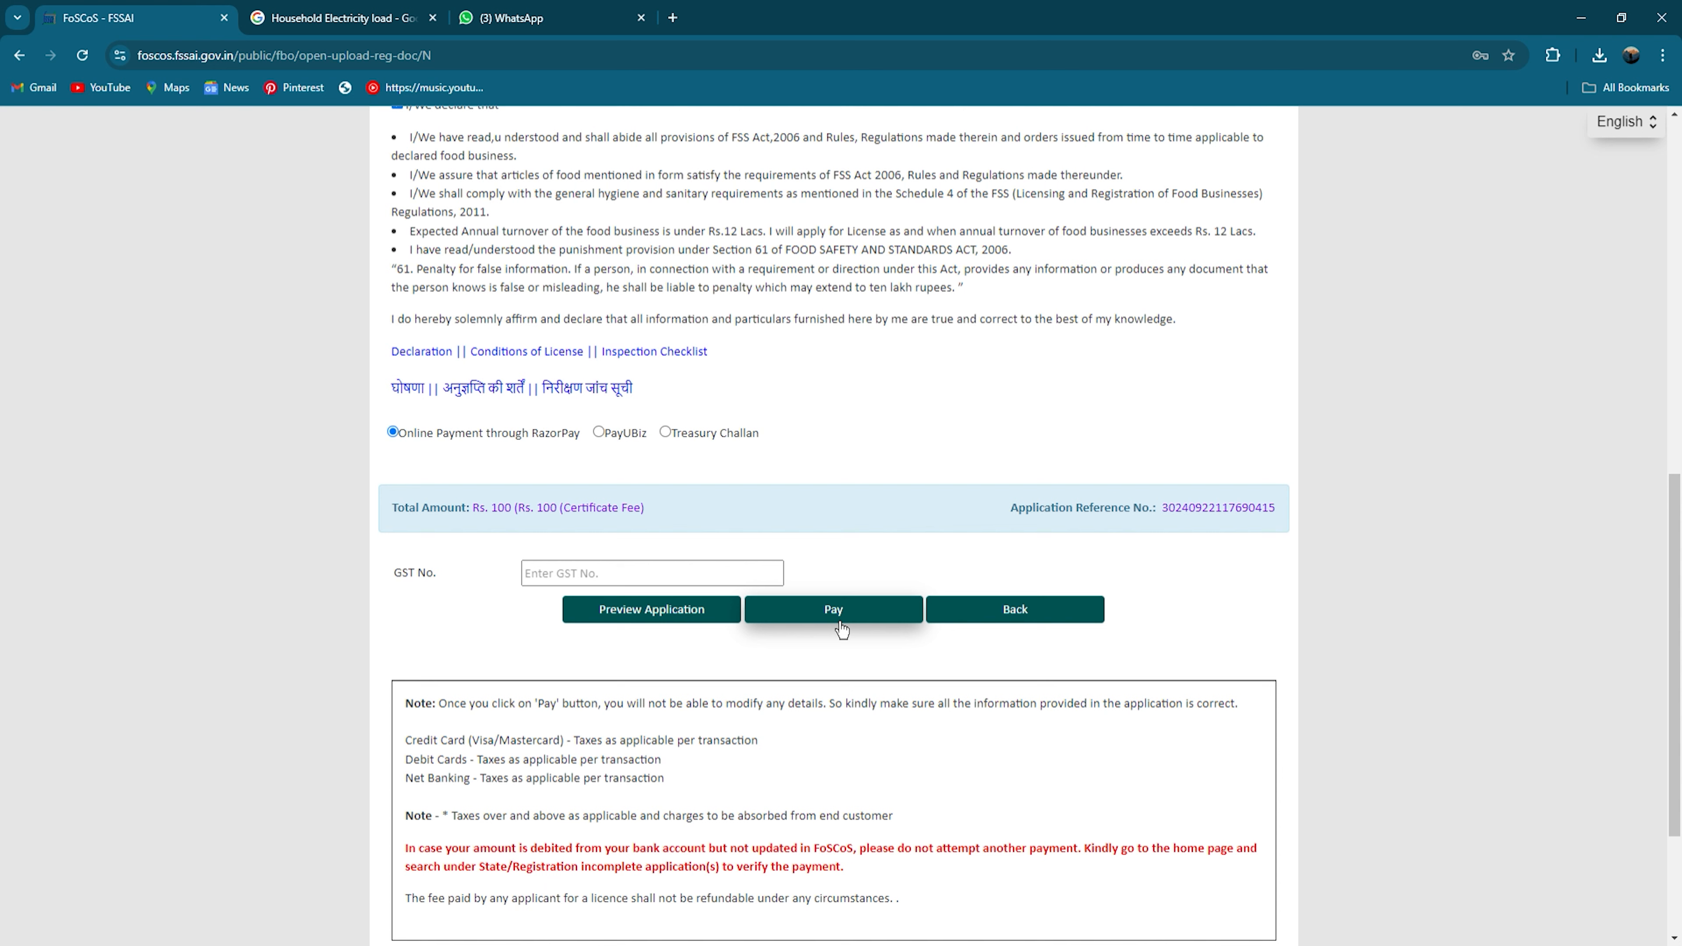
- Preview the Form A application, then pay and e-Sign it by mobile OTP
{"action": "left_click", "coordinate": [700, 624]}
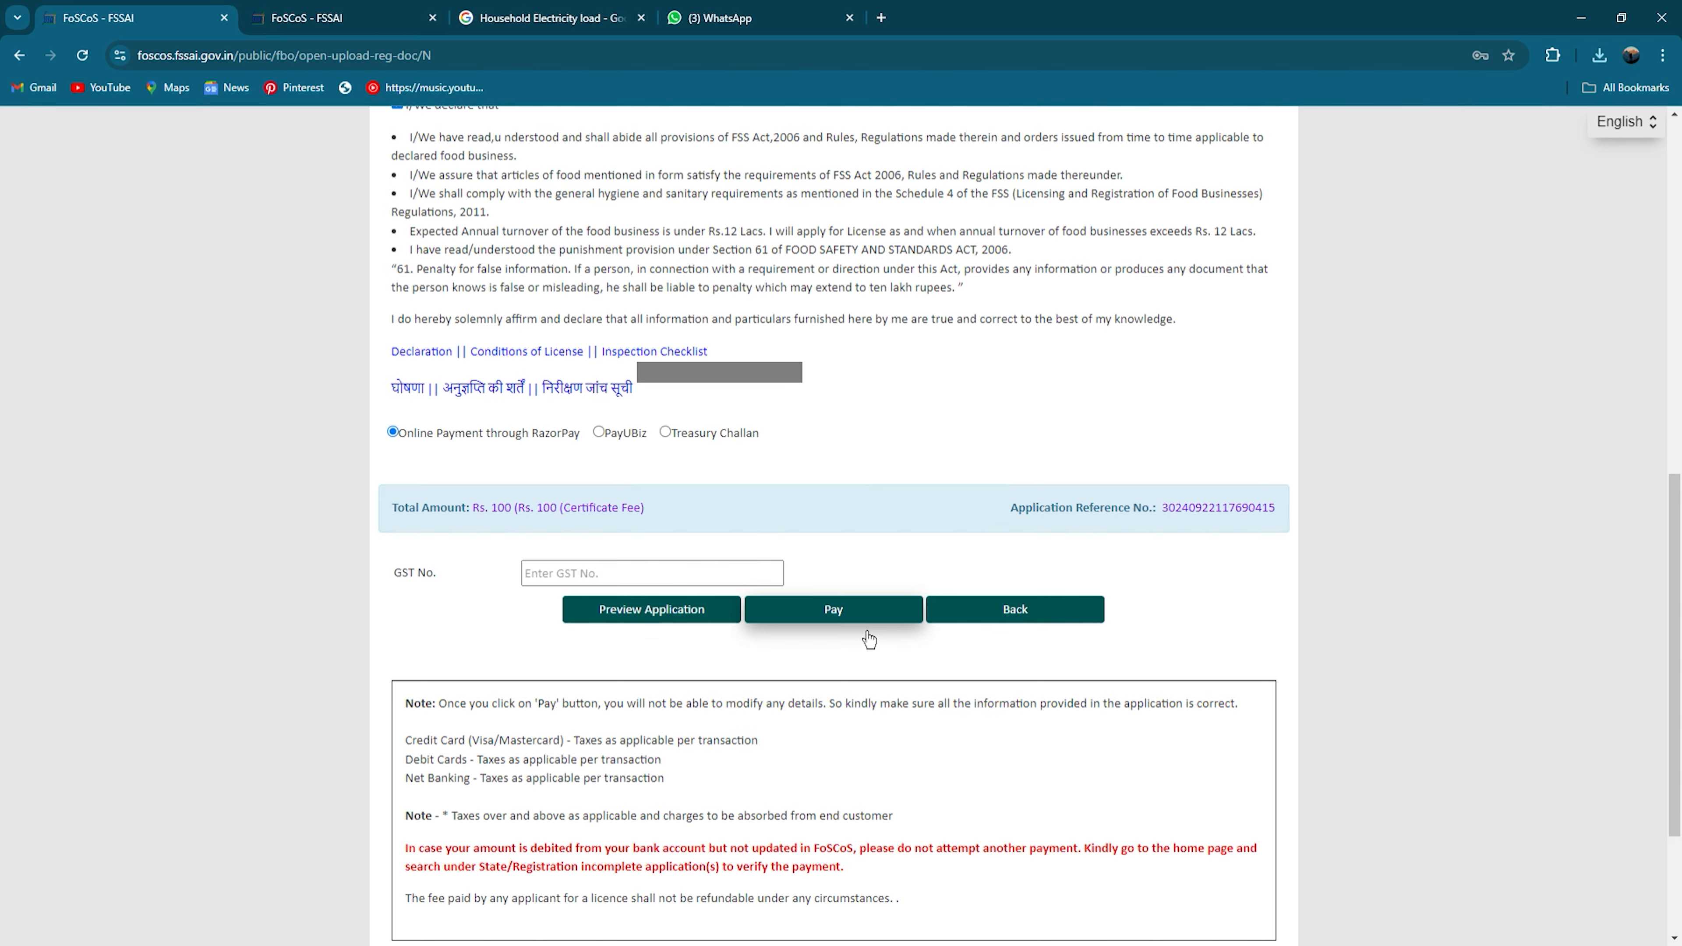
{"action": "left_click", "coordinate": [866, 624]}
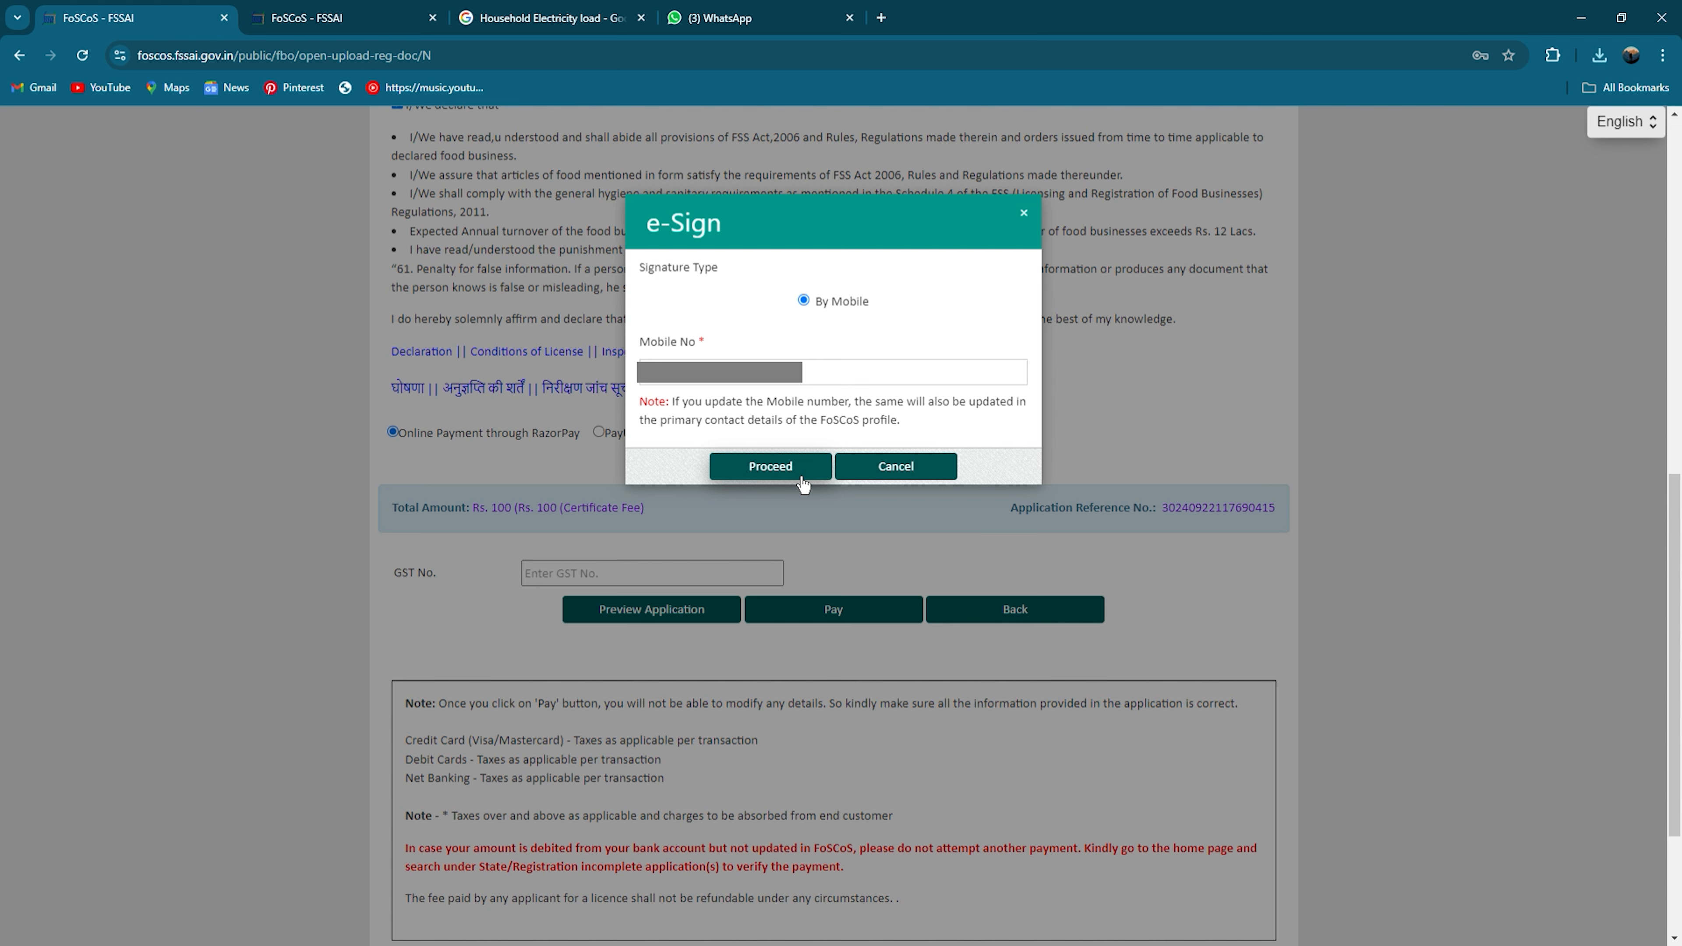
{"action": "left_click", "coordinate": [803, 482]}
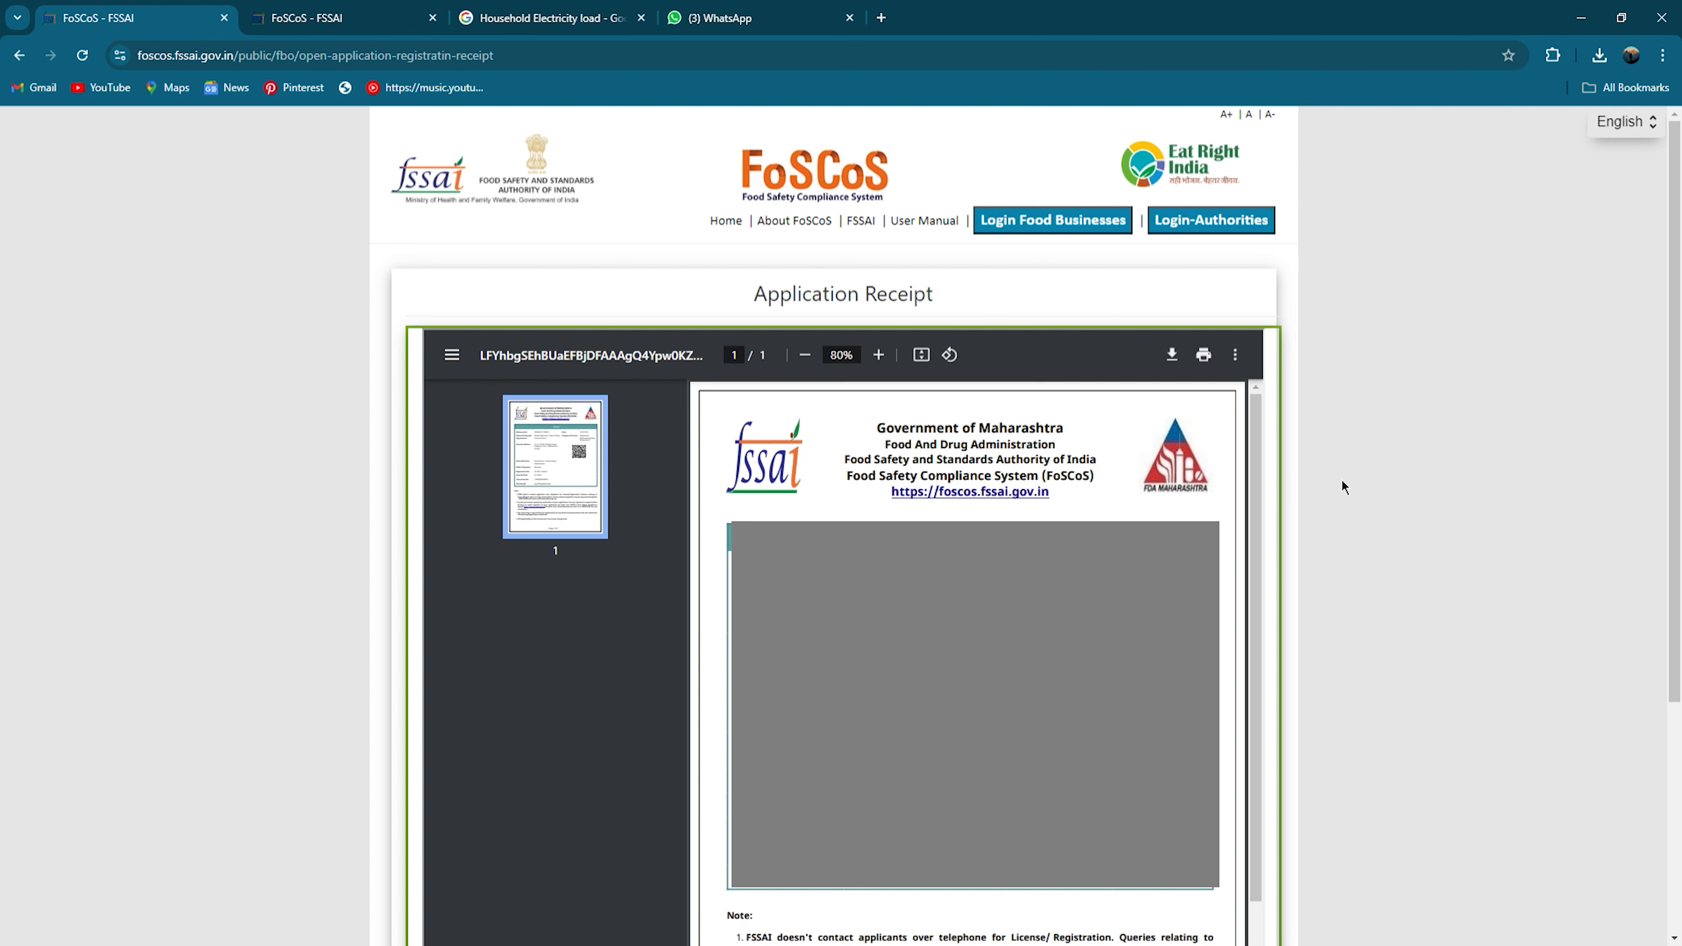
- Download the Application Receipt PDF from the viewer toolbar and review its notes
{"action": "scroll", "coordinate": [1342, 481], "scroll_direction": "down", "scroll_amount": 1}
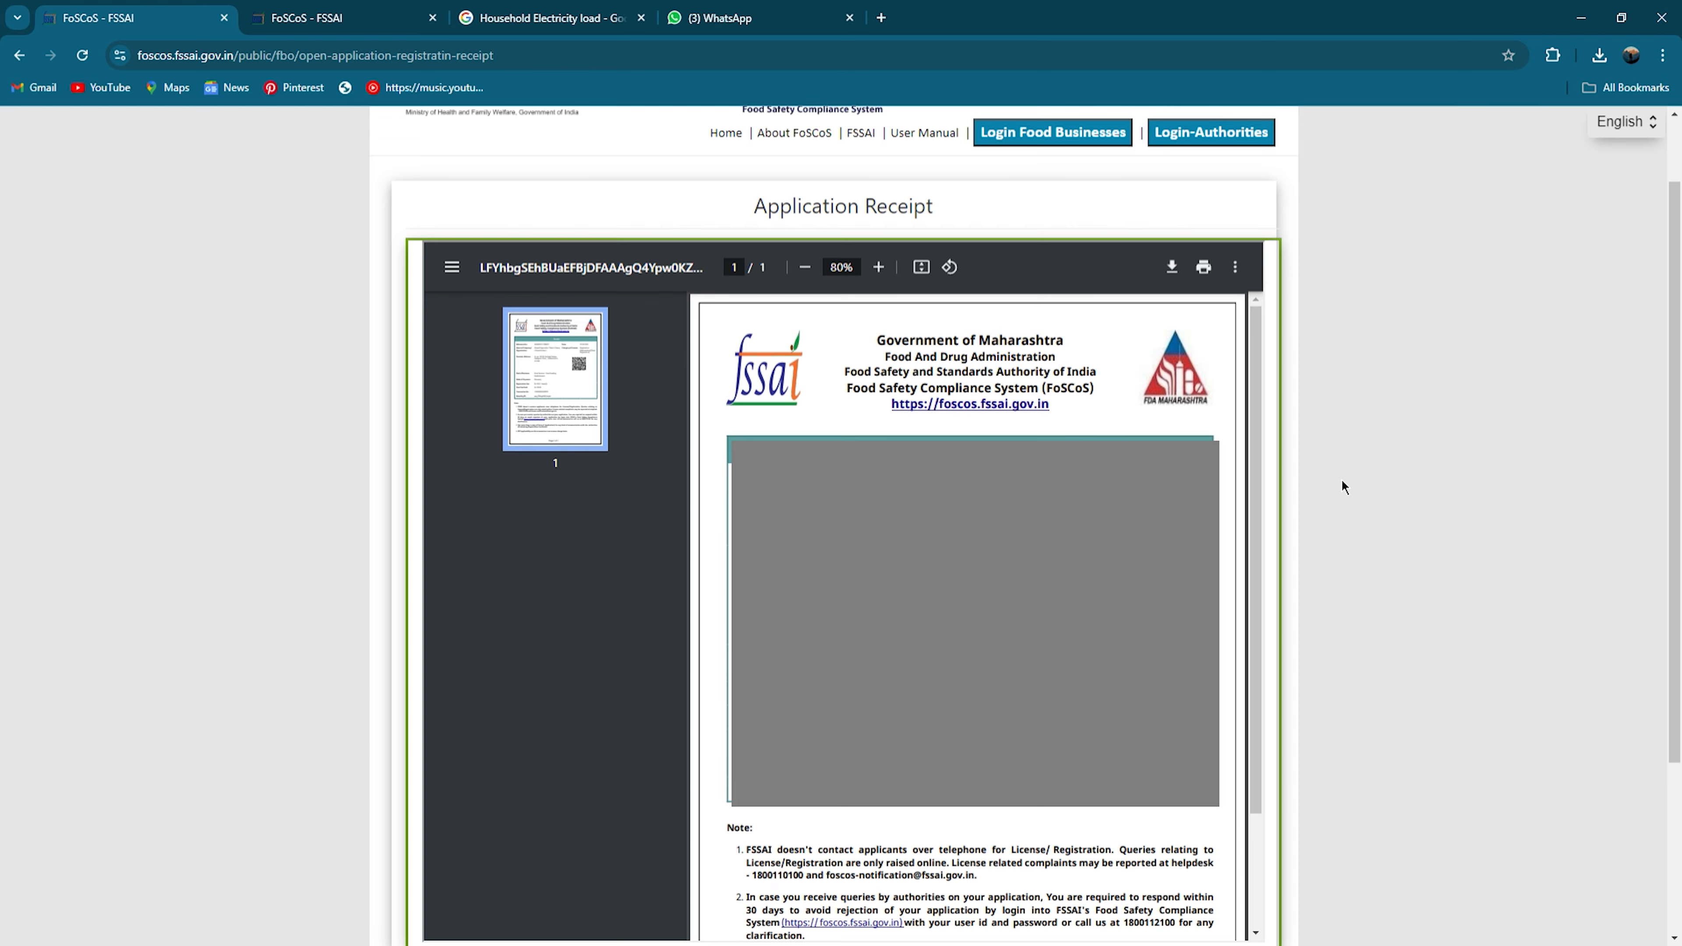
{"action": "scroll", "coordinate": [1341, 479], "scroll_direction": "down", "scroll_amount": 3}
{"action": "scroll", "coordinate": [1341, 478], "scroll_direction": "up", "scroll_amount": 4}
{"action": "scroll", "coordinate": [1342, 481], "scroll_direction": "down", "scroll_amount": 3}
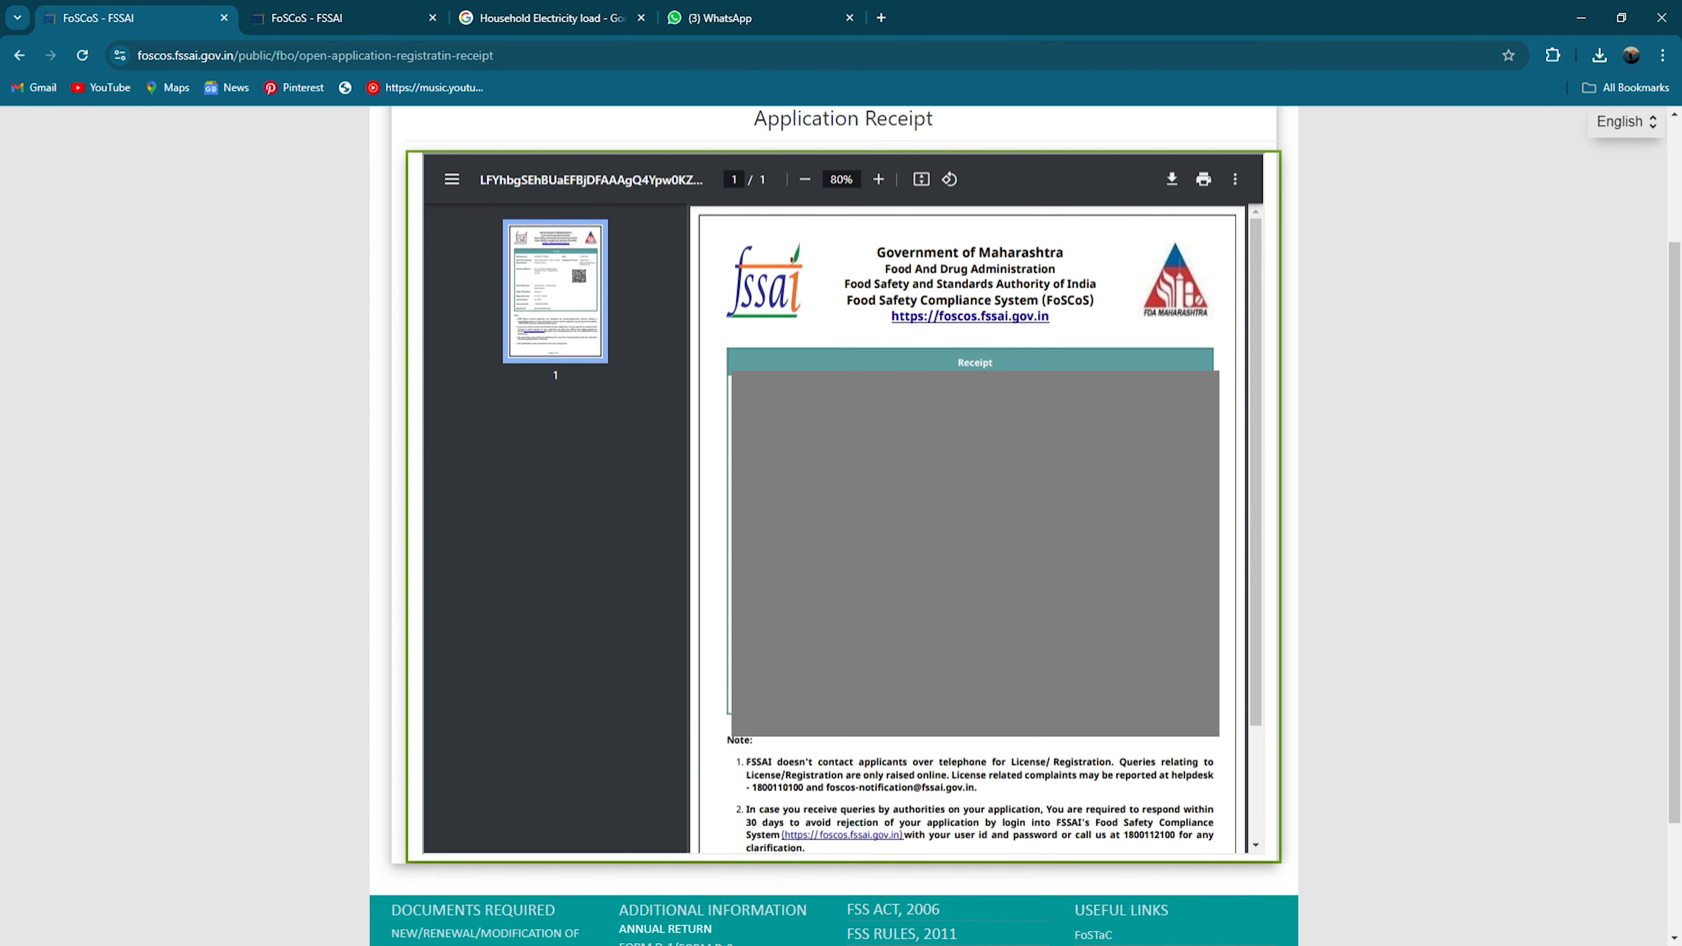
{"action": "left_click", "coordinate": [1172, 187]}
{"action": "scroll", "coordinate": [841, 464], "scroll_direction": "up", "scroll_amount": 3}
{"action": "scroll", "coordinate": [967, 663], "scroll_direction": "down", "scroll_amount": 3}
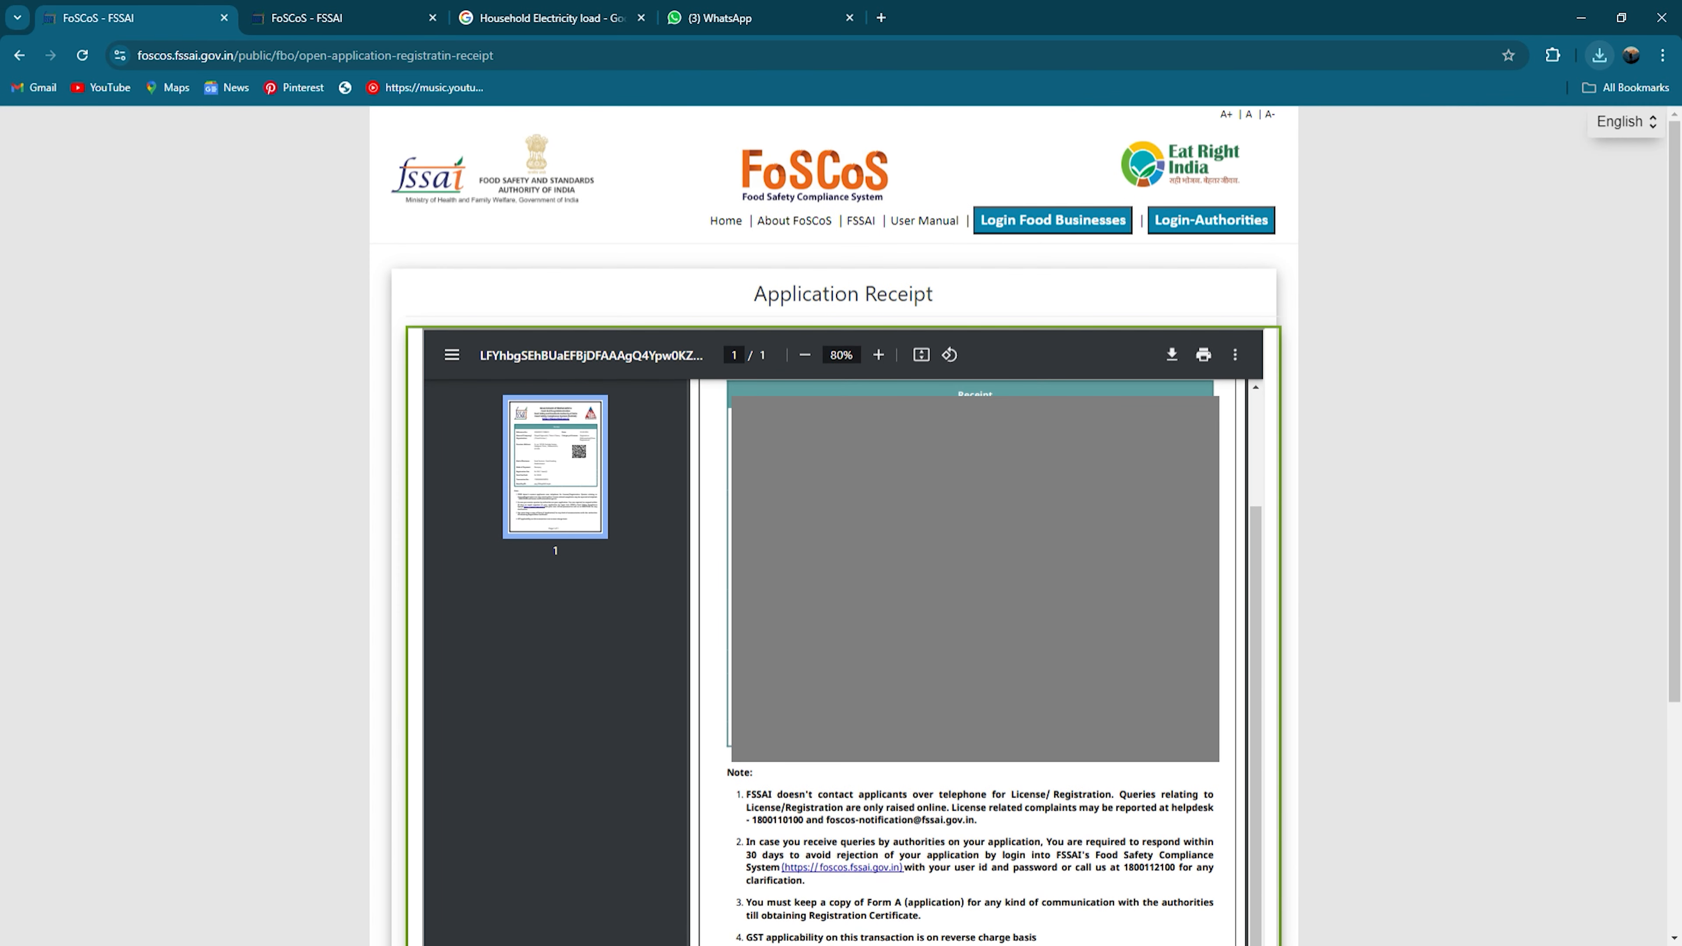
{"action": "scroll", "coordinate": [289, 657], "scroll_direction": "down", "scroll_amount": 5}
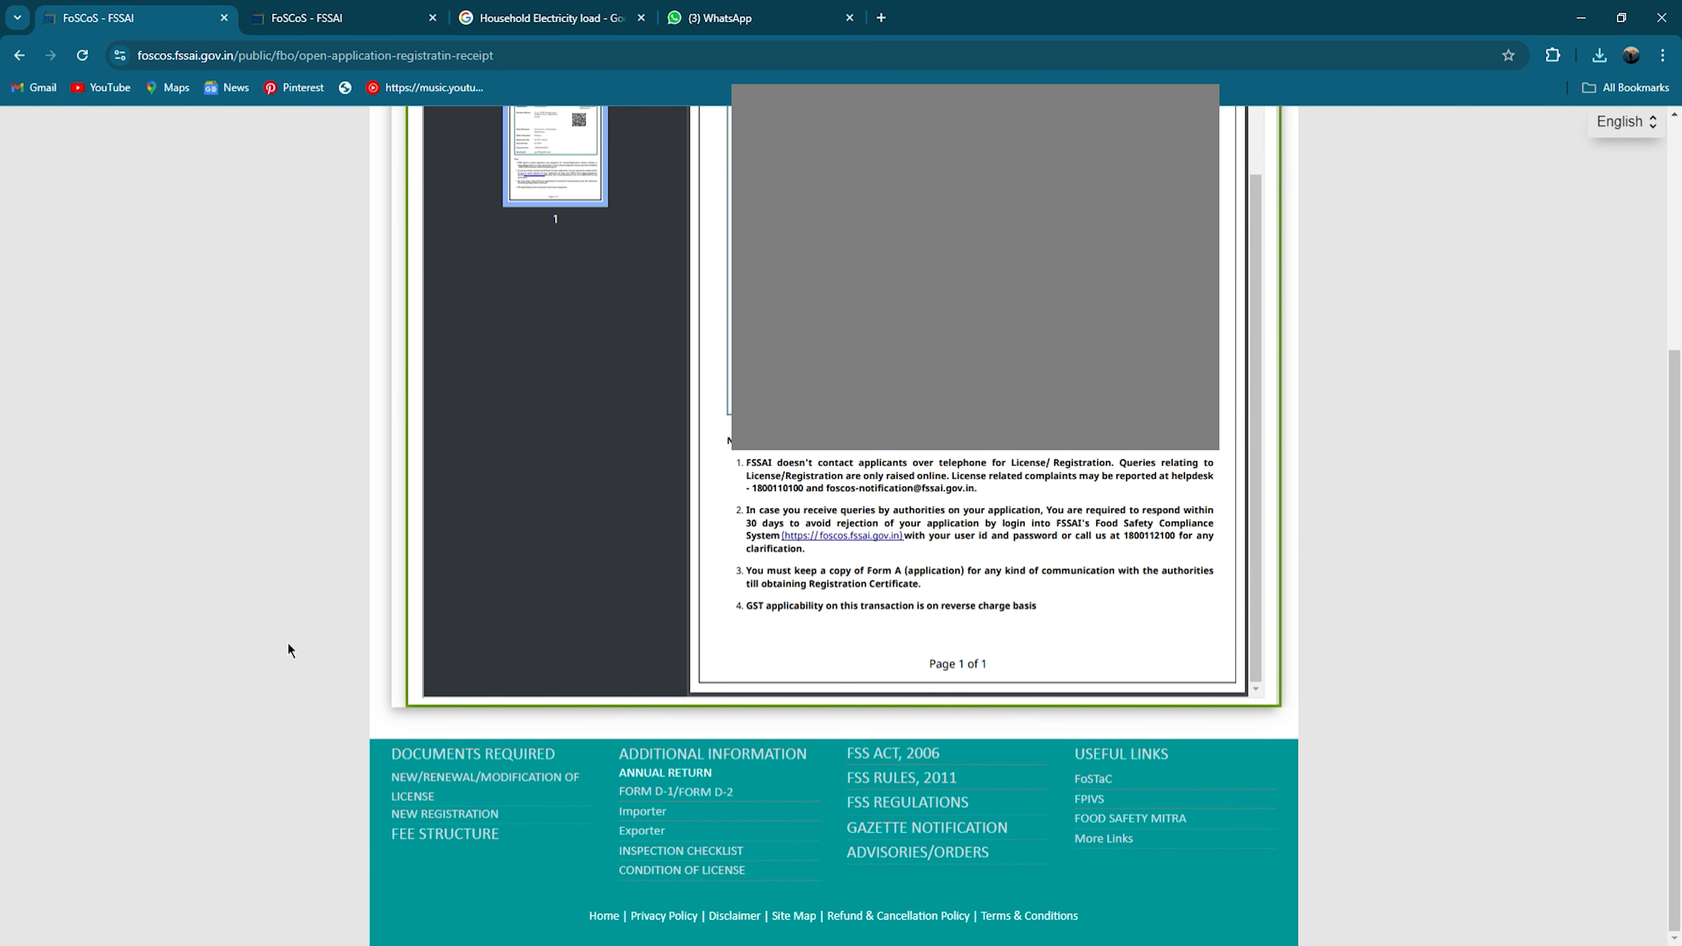
{"action": "scroll", "coordinate": [288, 641], "scroll_direction": "up", "scroll_amount": 5}
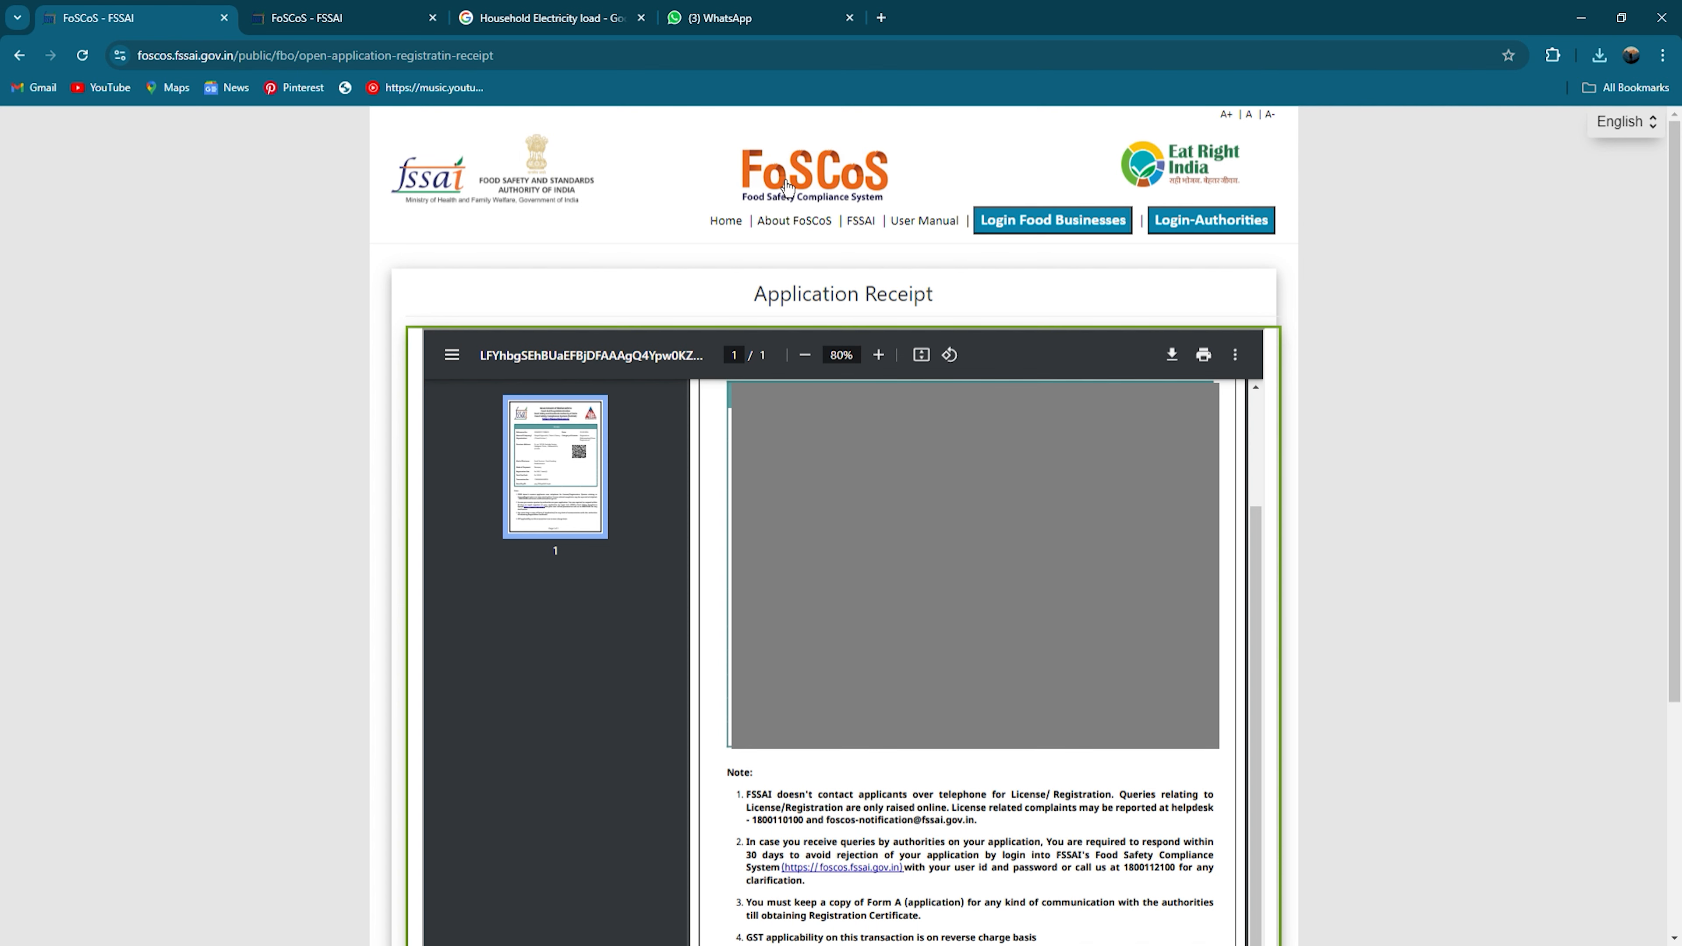
- Glance over the Form A preview and application receipt, then close both FoSCoS tabs
{"action": "left_click", "coordinate": [351, 25]}
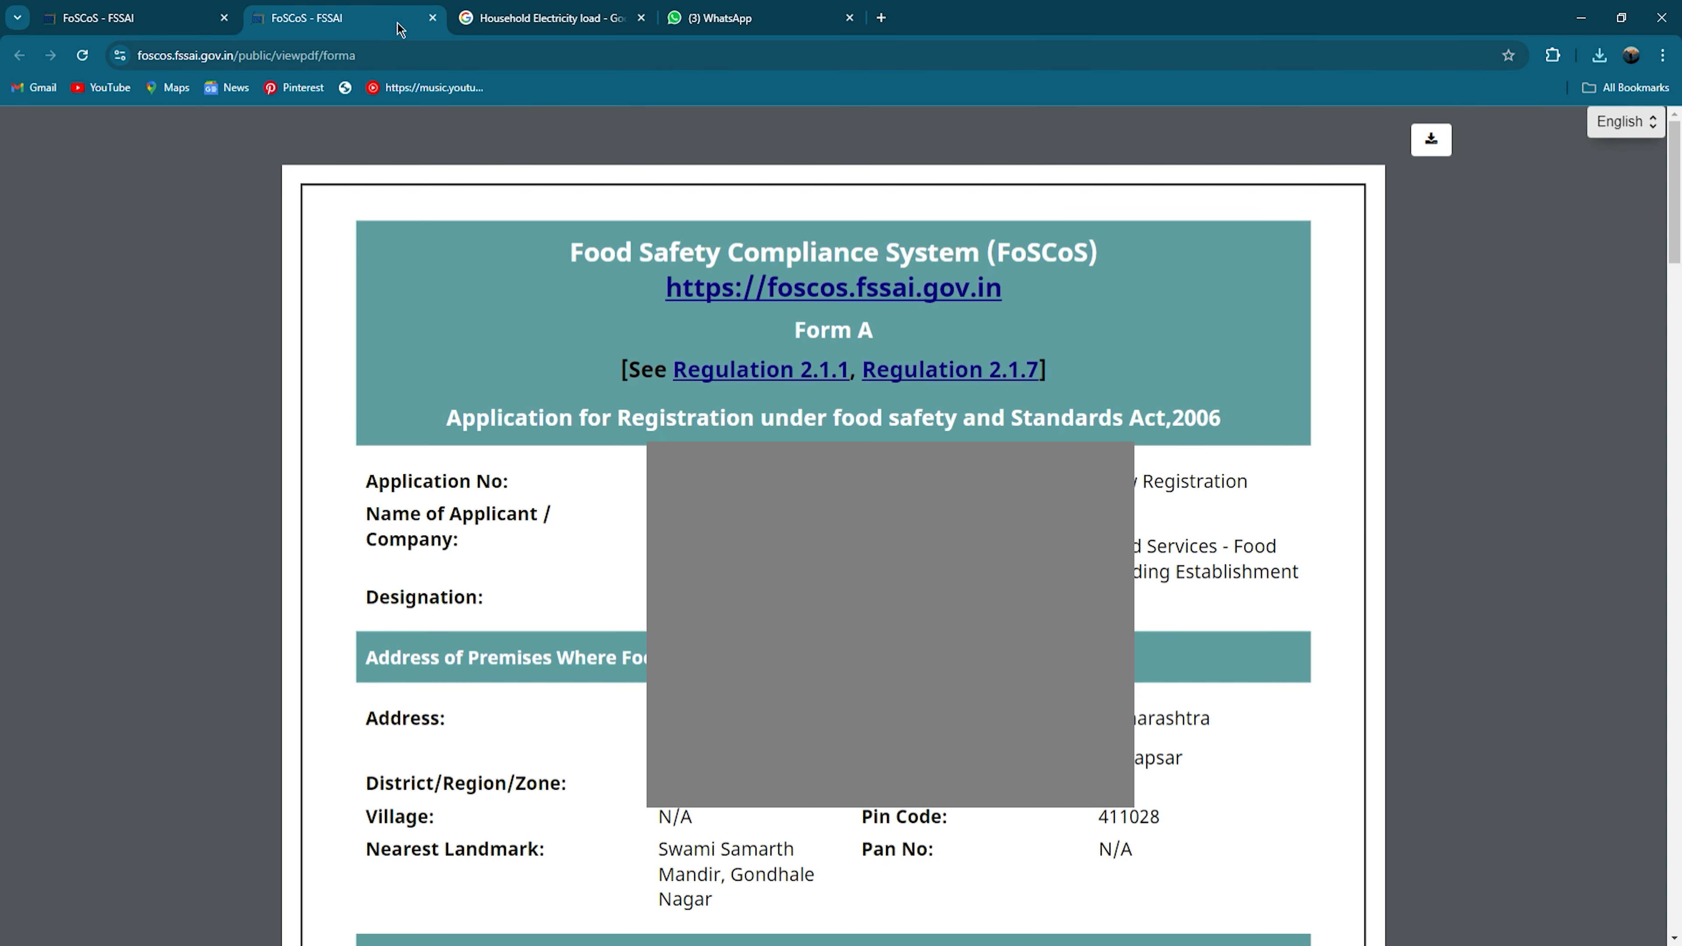
{"action": "left_click", "coordinate": [202, 13]}
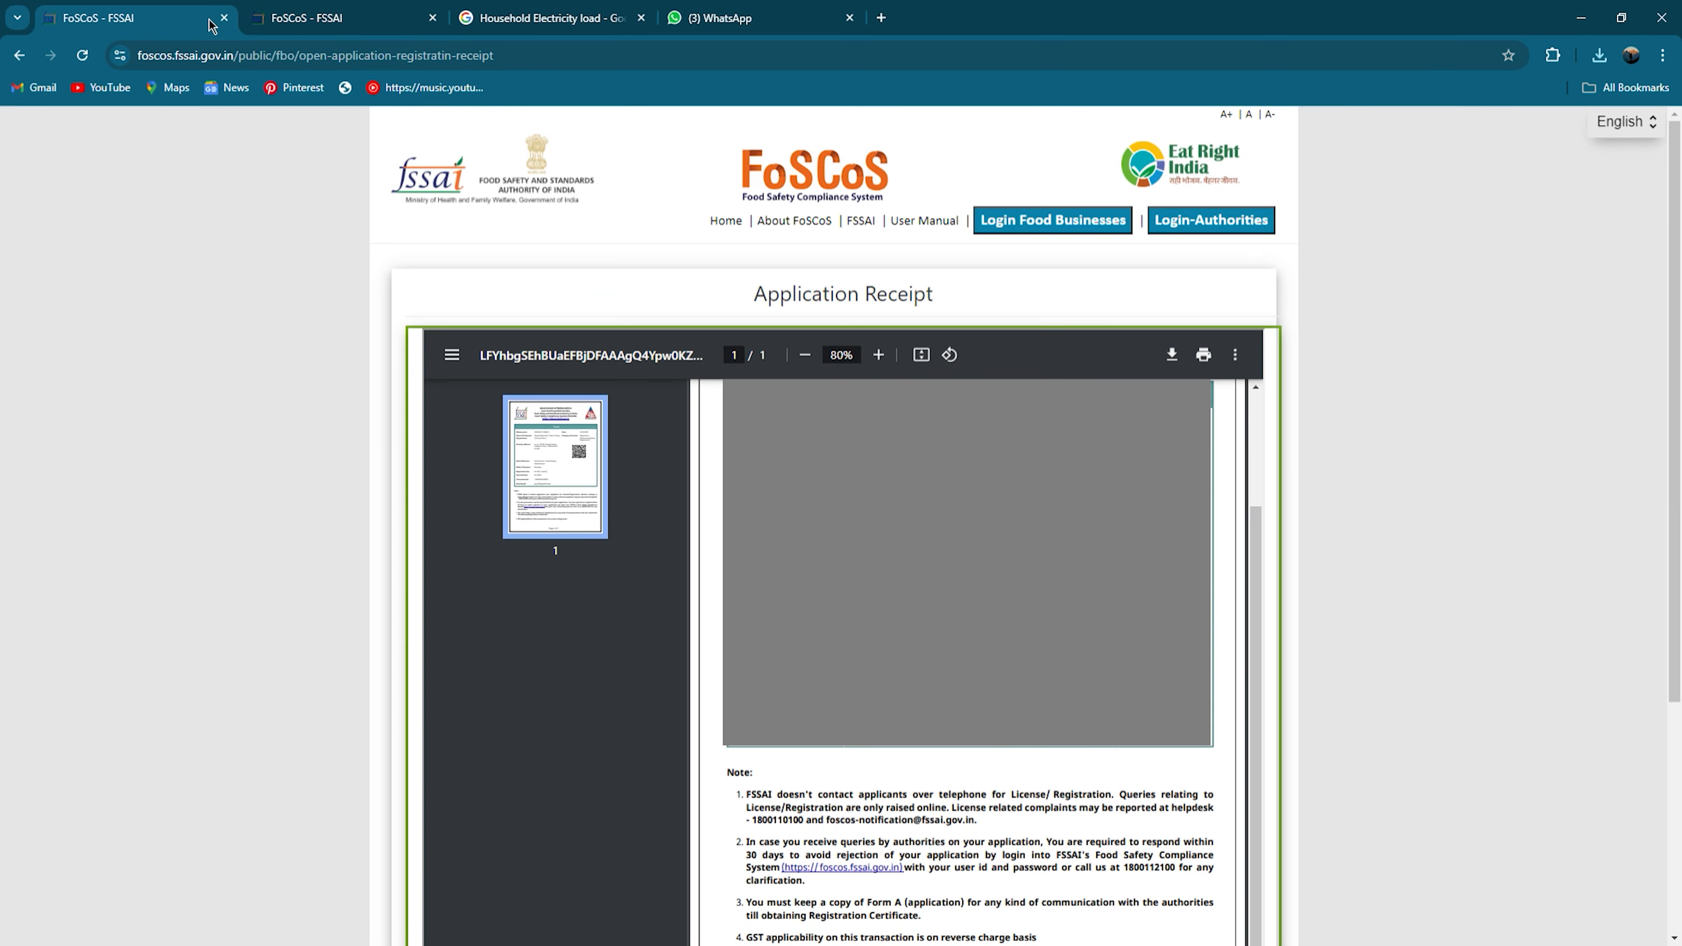
{"action": "scroll", "coordinate": [344, 498], "scroll_direction": "down", "scroll_amount": 6}
{"action": "scroll", "coordinate": [343, 495], "scroll_direction": "up", "scroll_amount": 6}
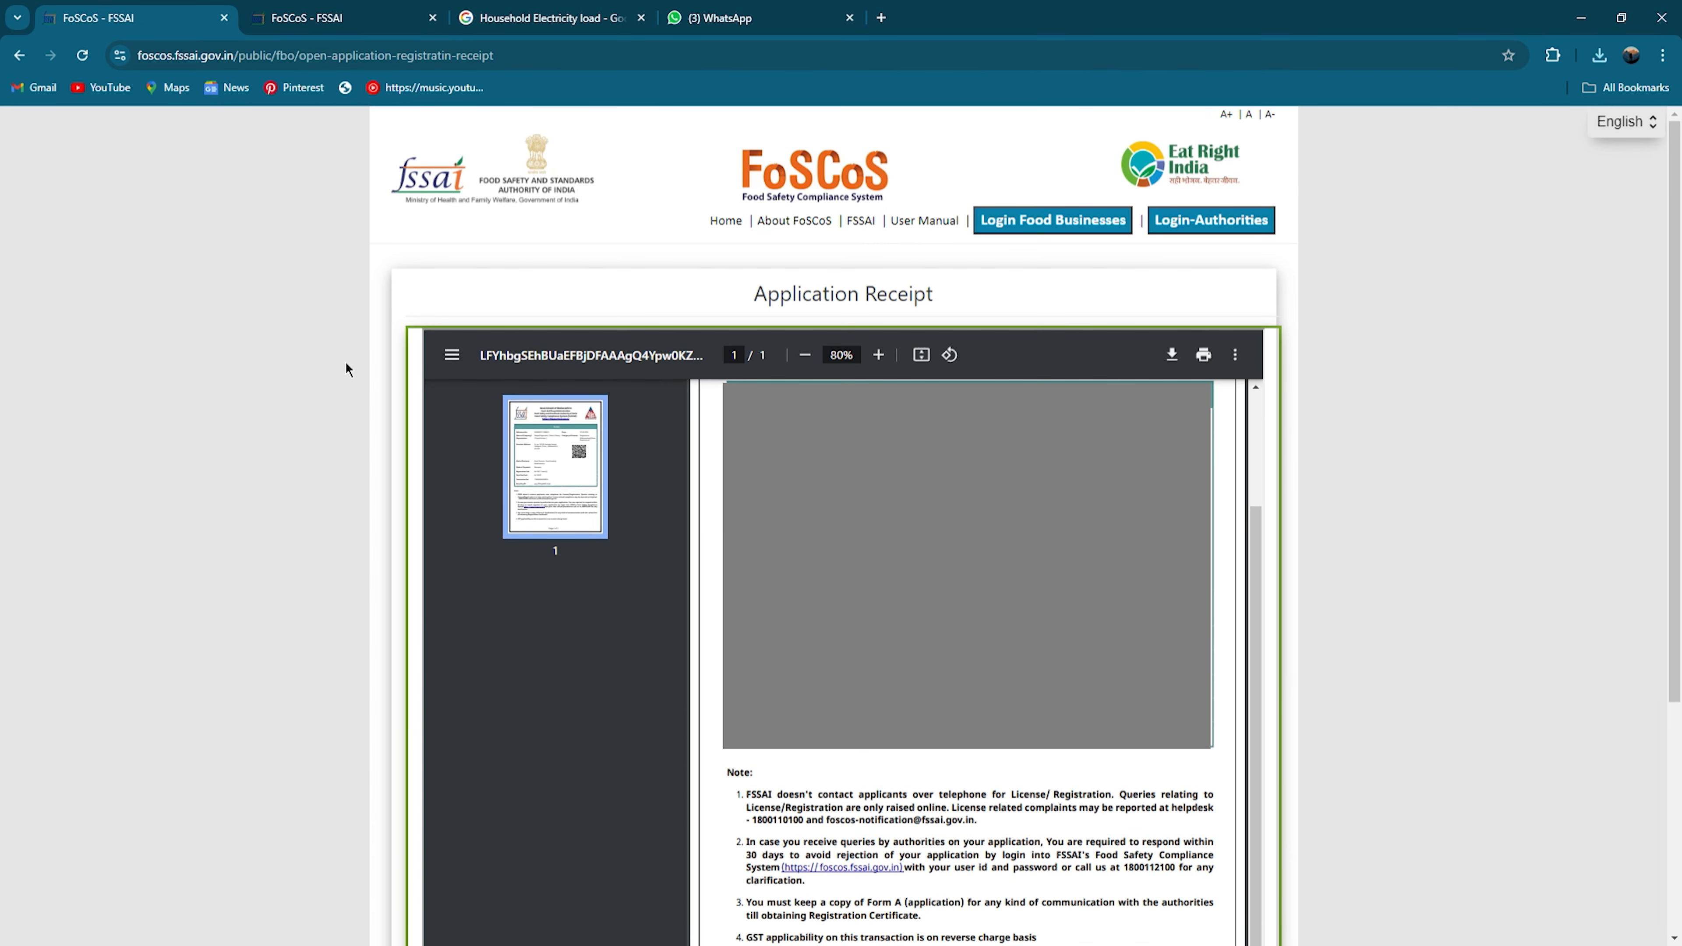
{"action": "left_click", "coordinate": [224, 18]}
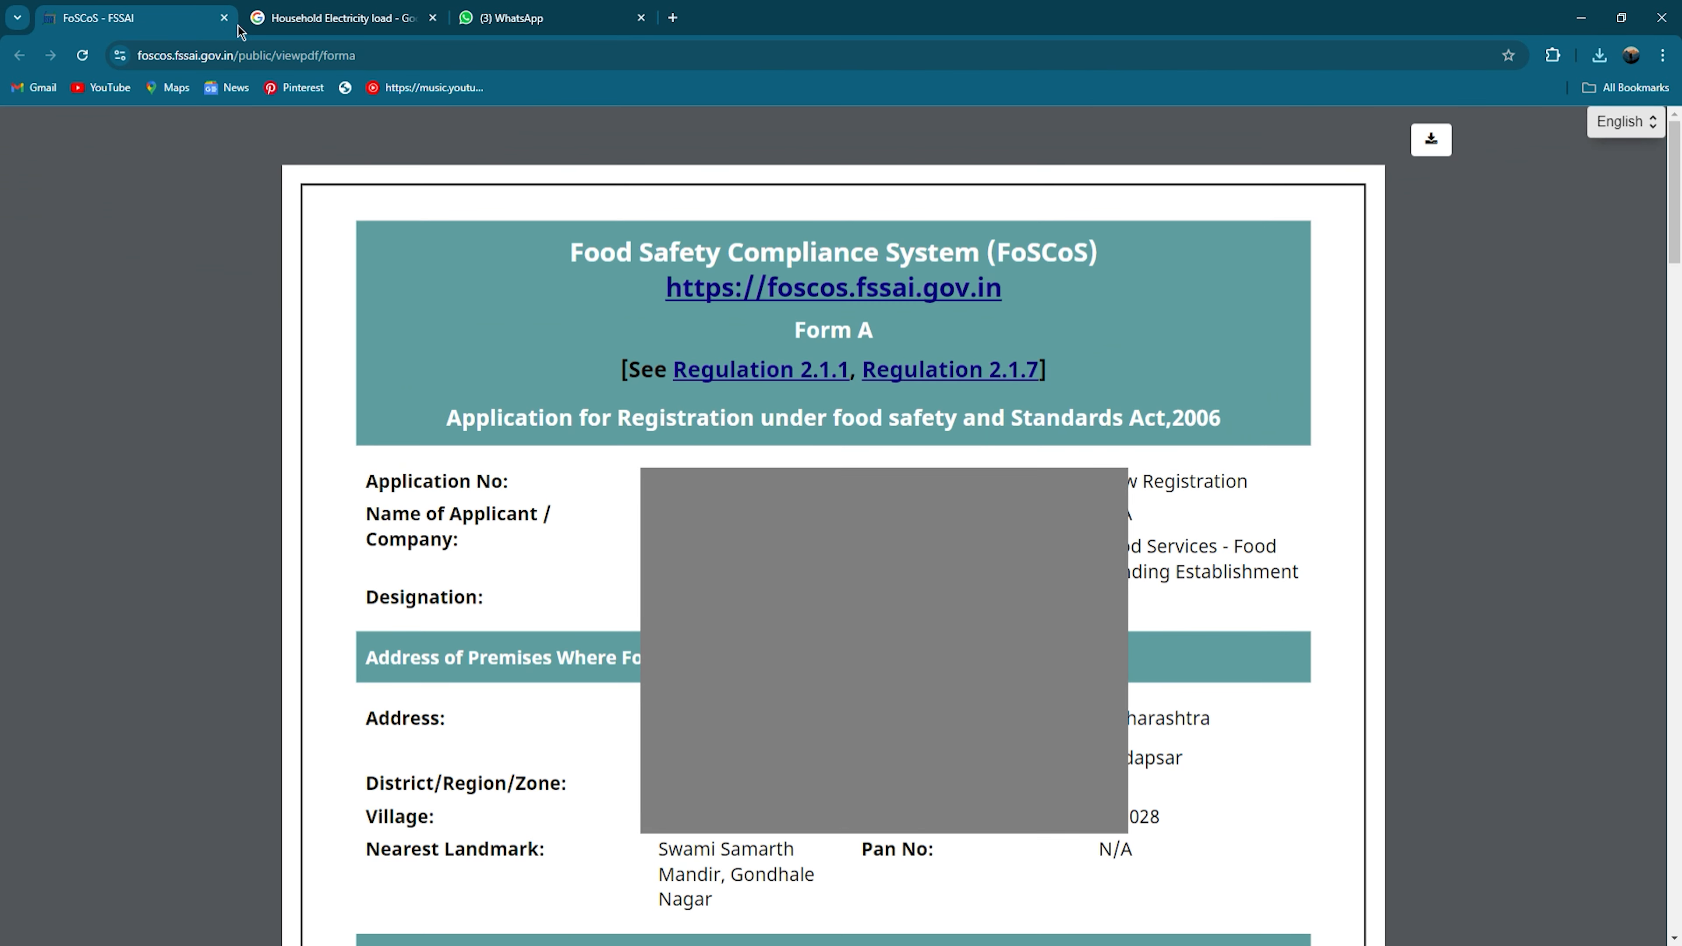
{"action": "left_click", "coordinate": [225, 20]}
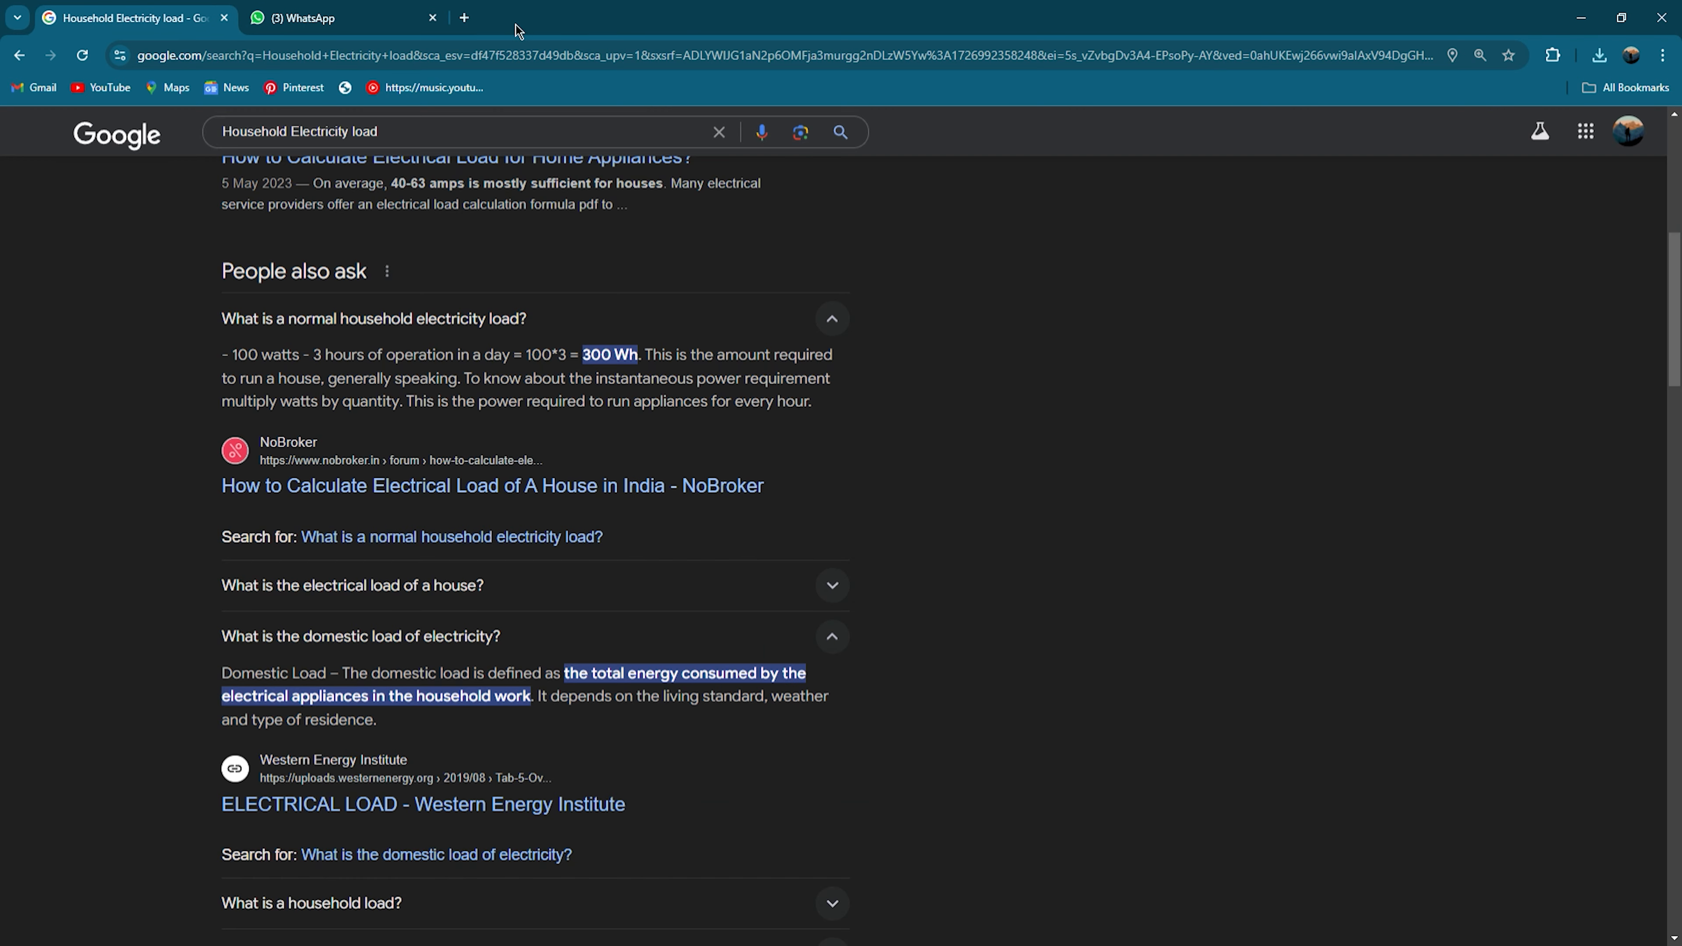
- Search FSSAI in a new tab, open foscos.fssai.gov.in, dismiss the popup and open Track Application
{"action": "left_click", "coordinate": [466, 18]}
{"action": "type", "text": "fas"}
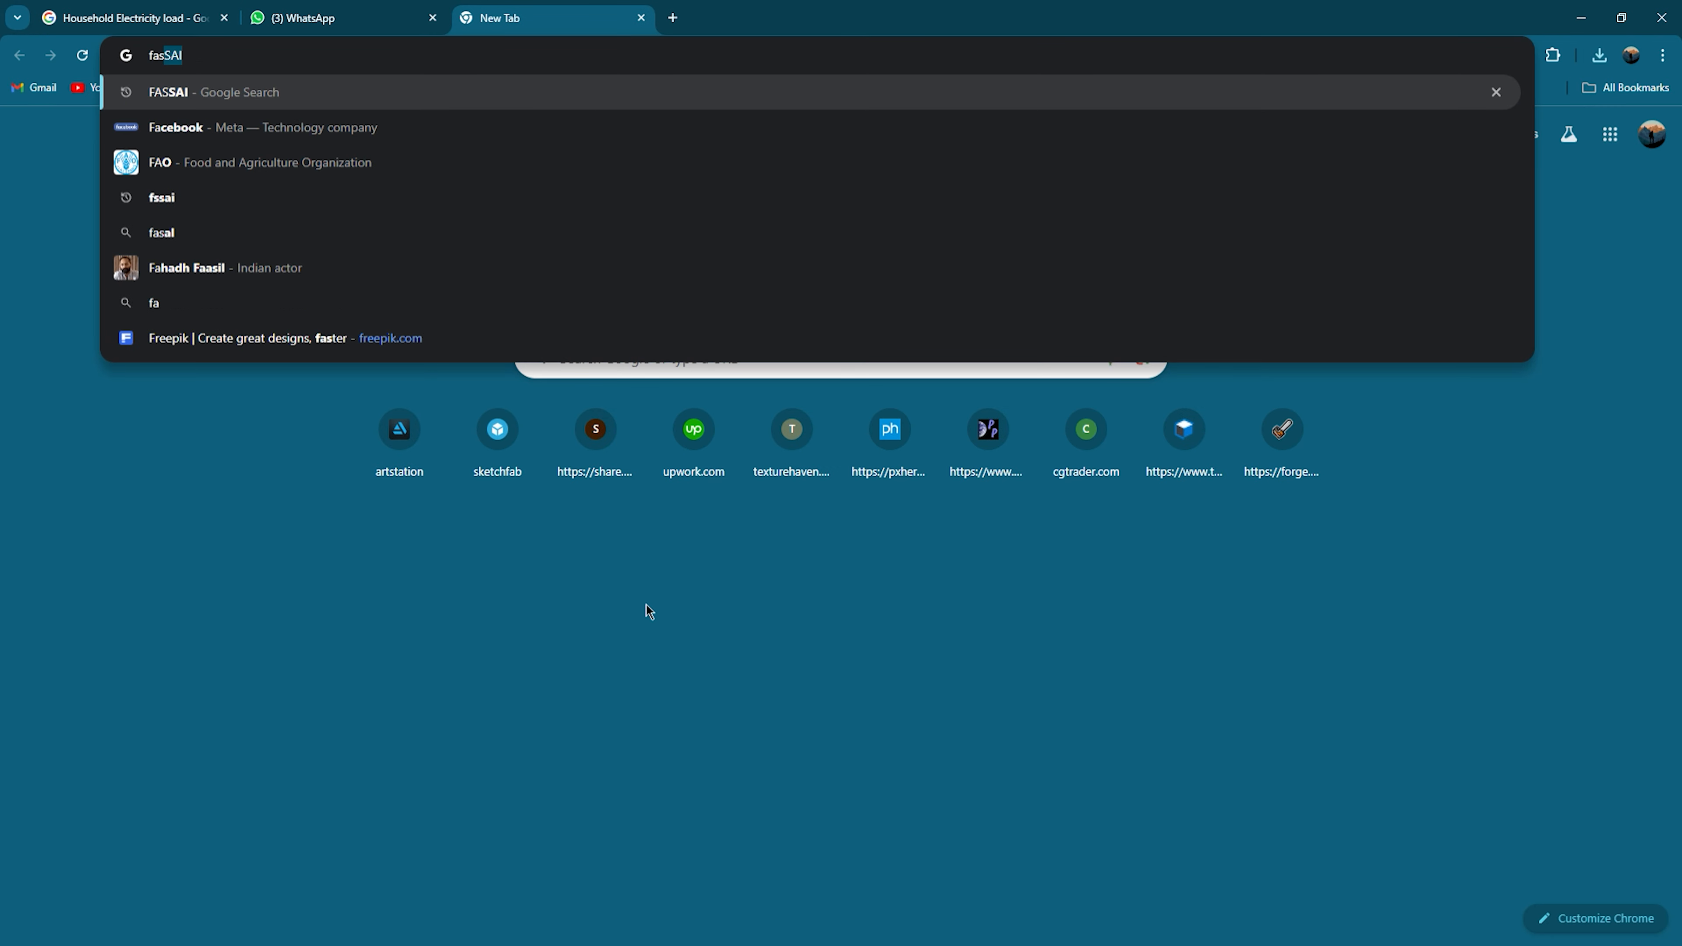
{"action": "key", "text": "Return"}
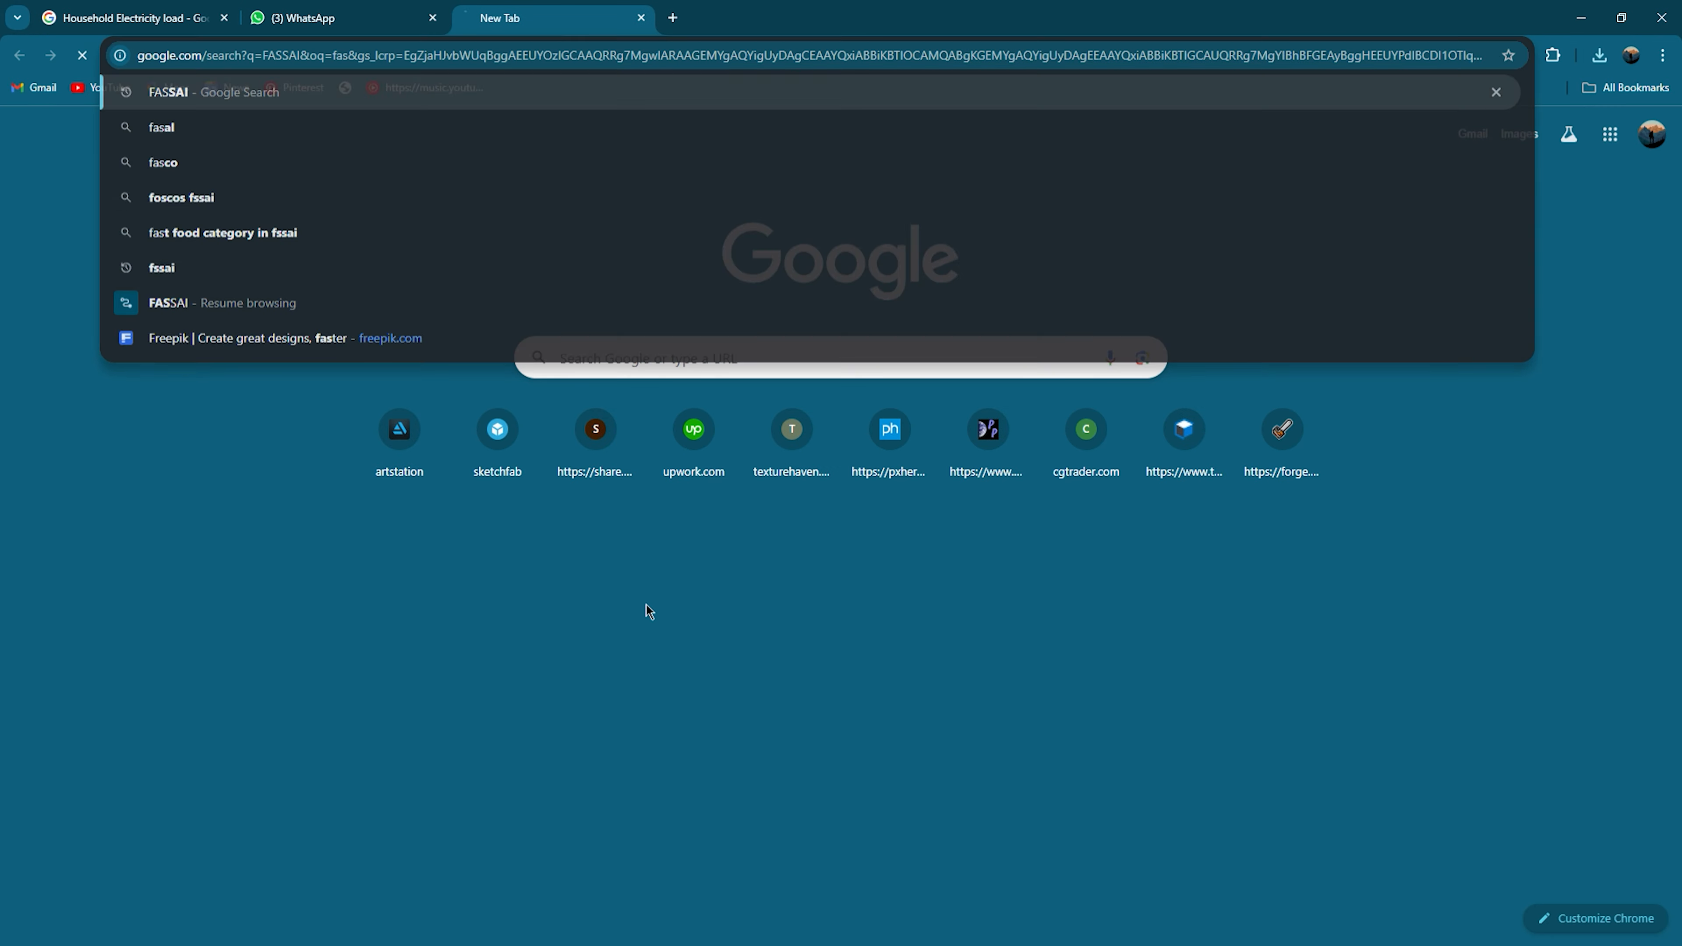
{"action": "left_click", "coordinate": [292, 553]}
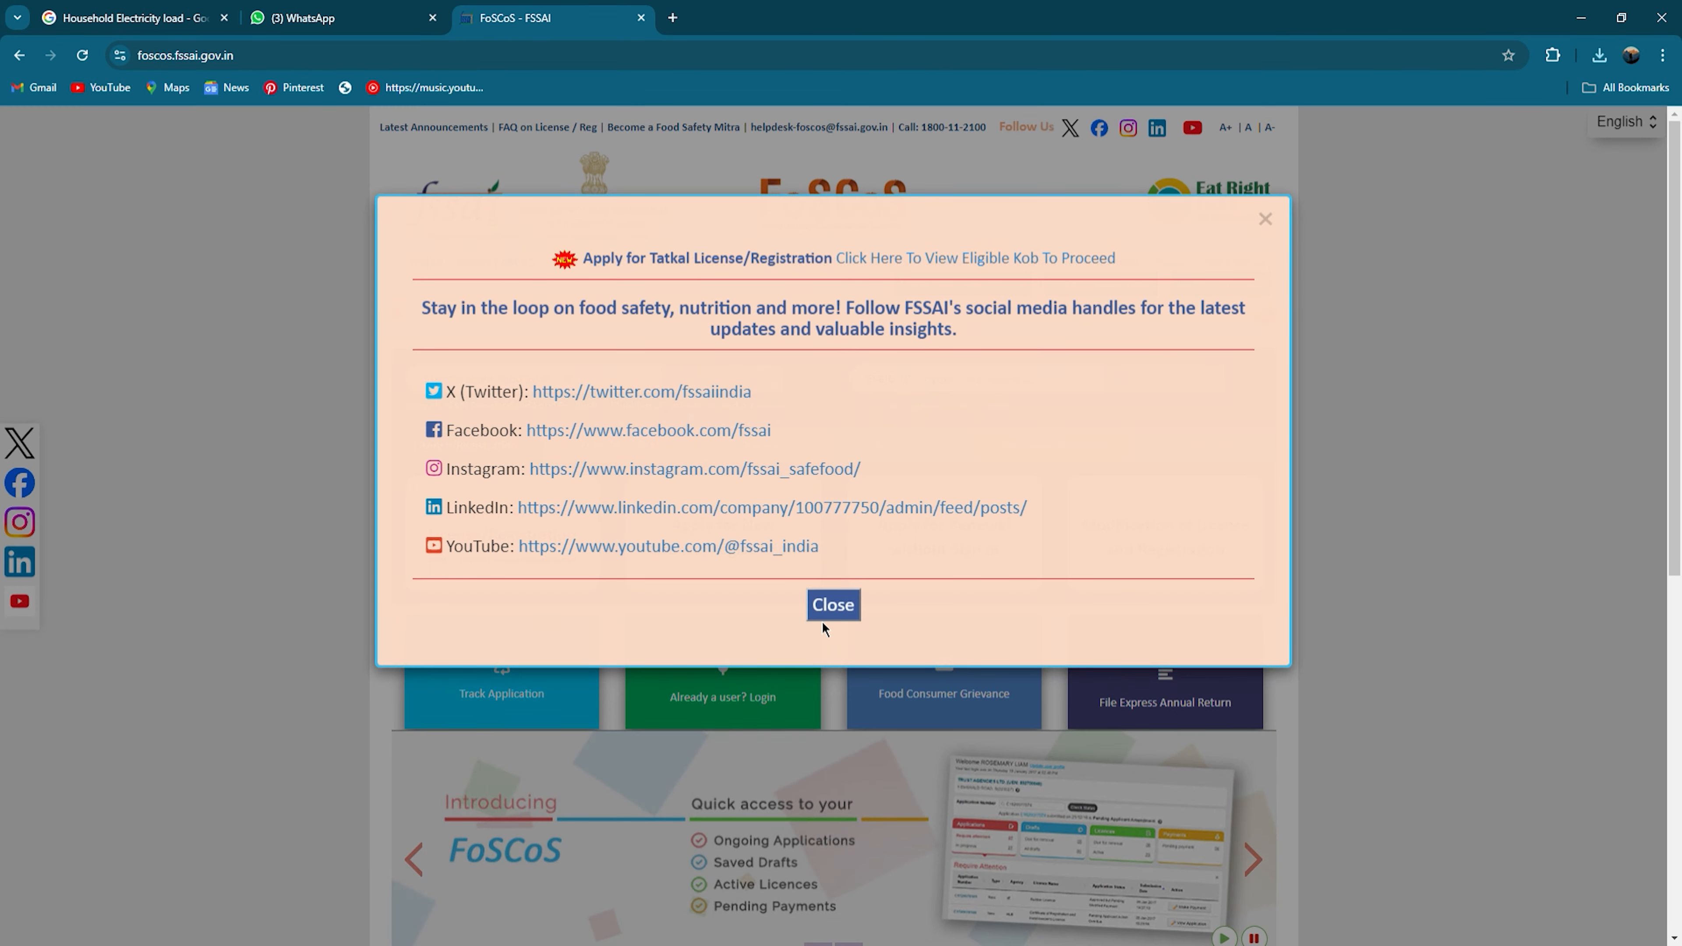
{"action": "left_click", "coordinate": [833, 613]}
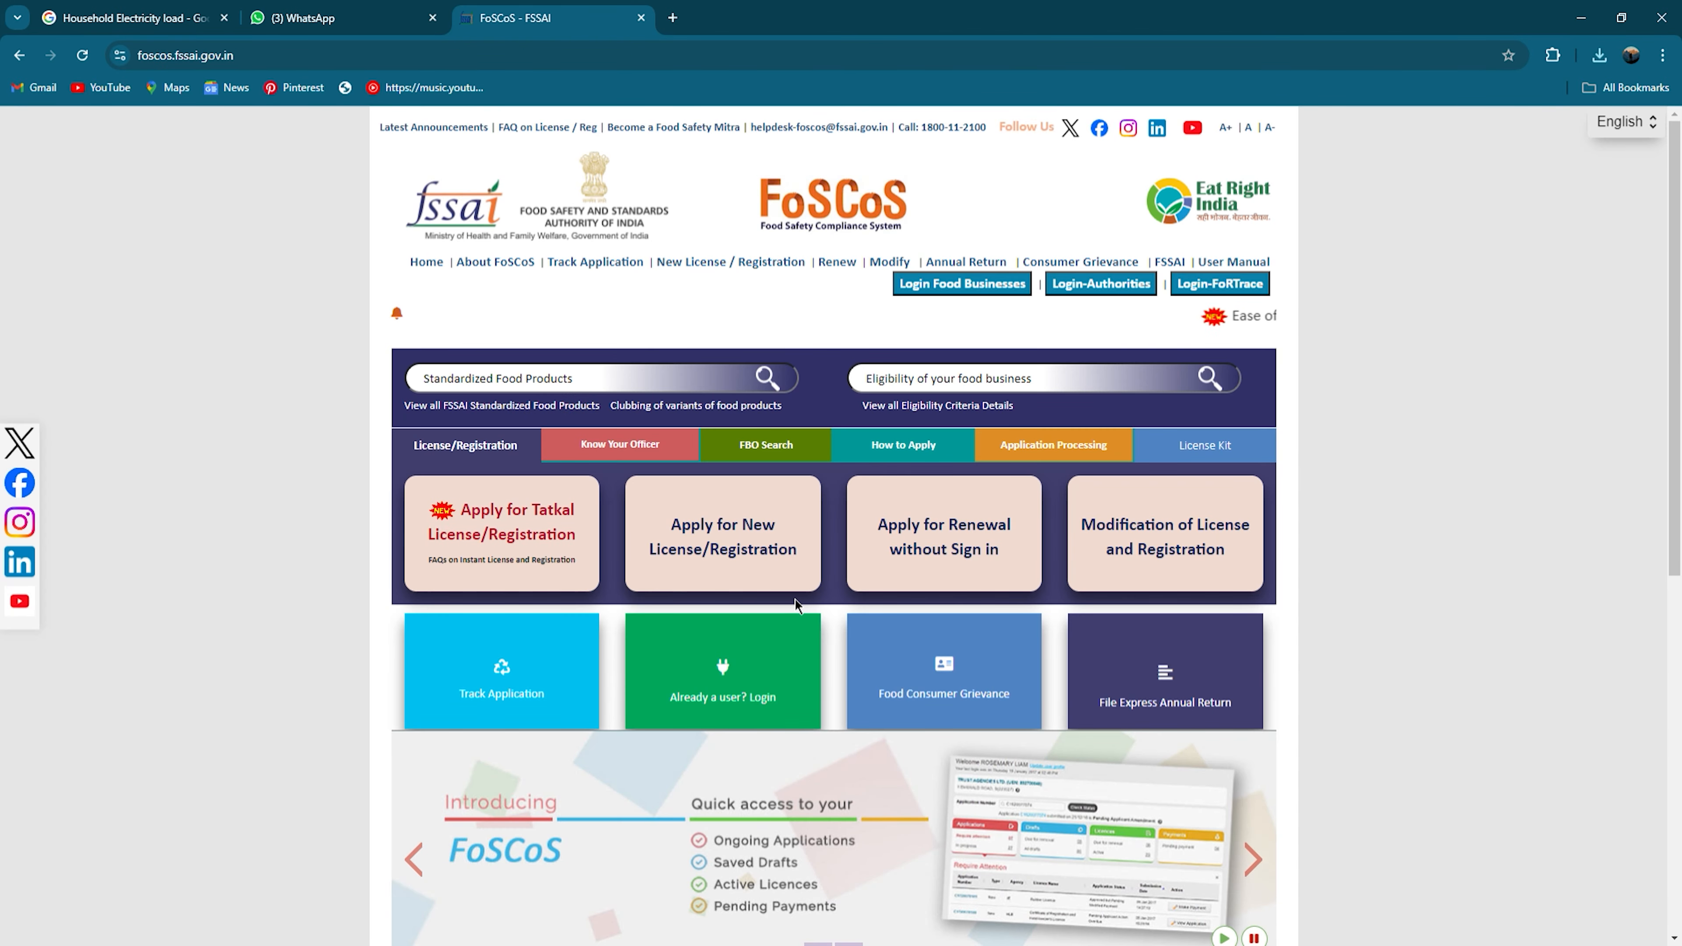
{"action": "left_click", "coordinate": [503, 686]}
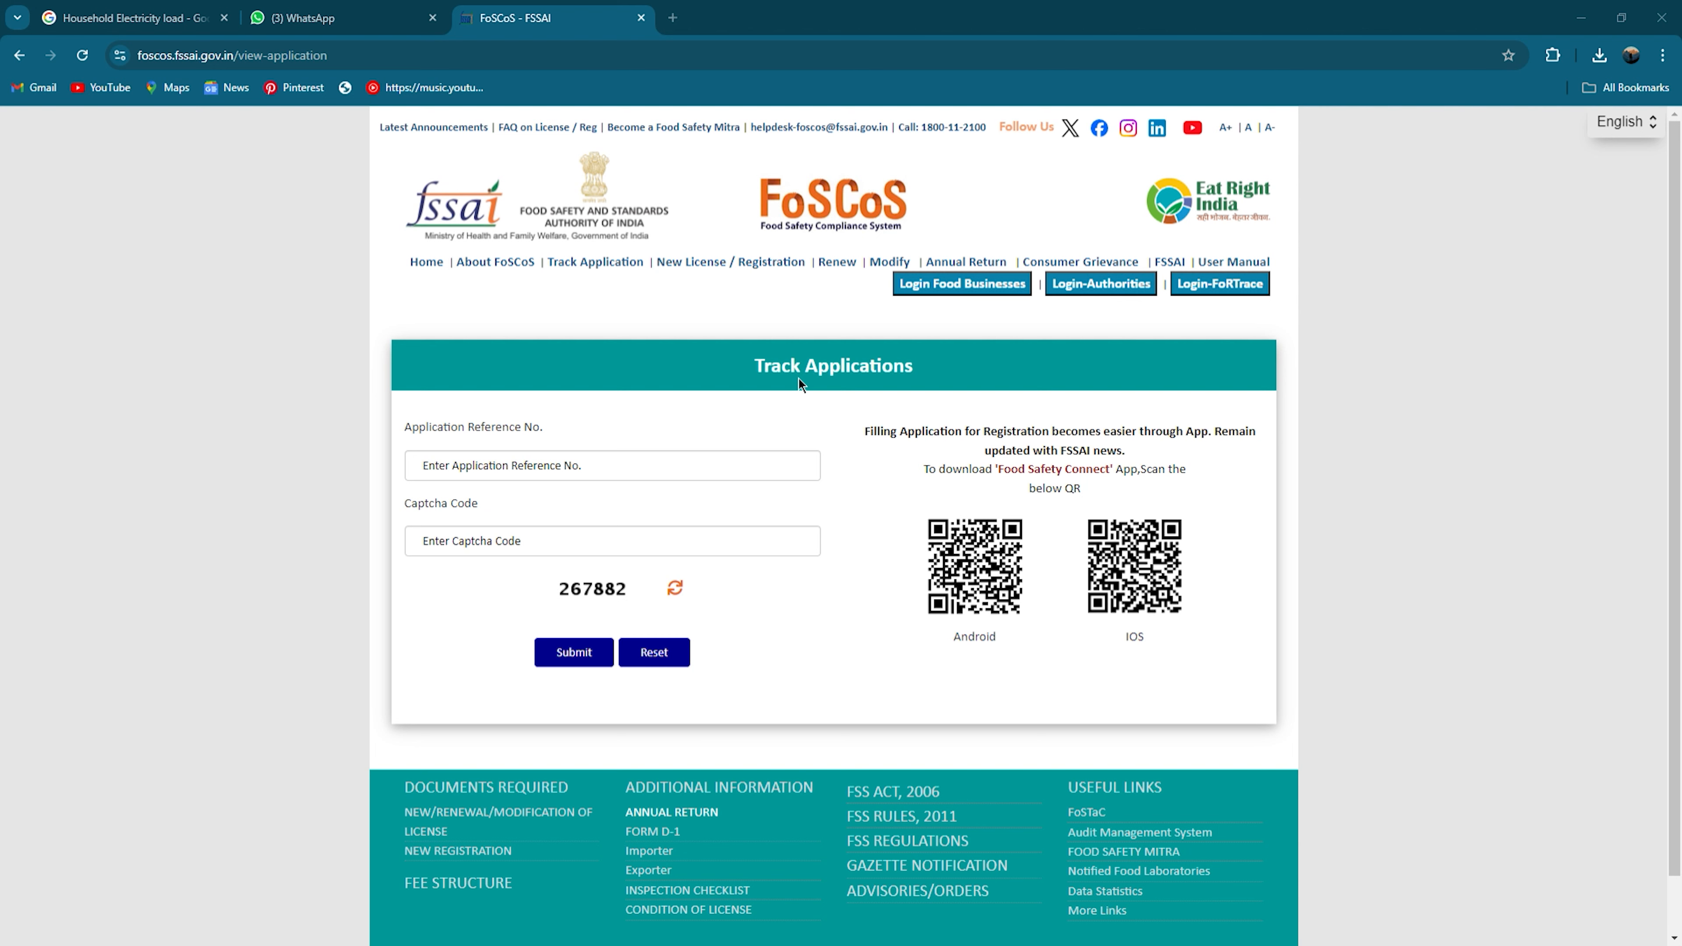
- Enter the application reference number and the displayed captcha code, correcting a mistyped digit
{"action": "left_click", "coordinate": [537, 479]}
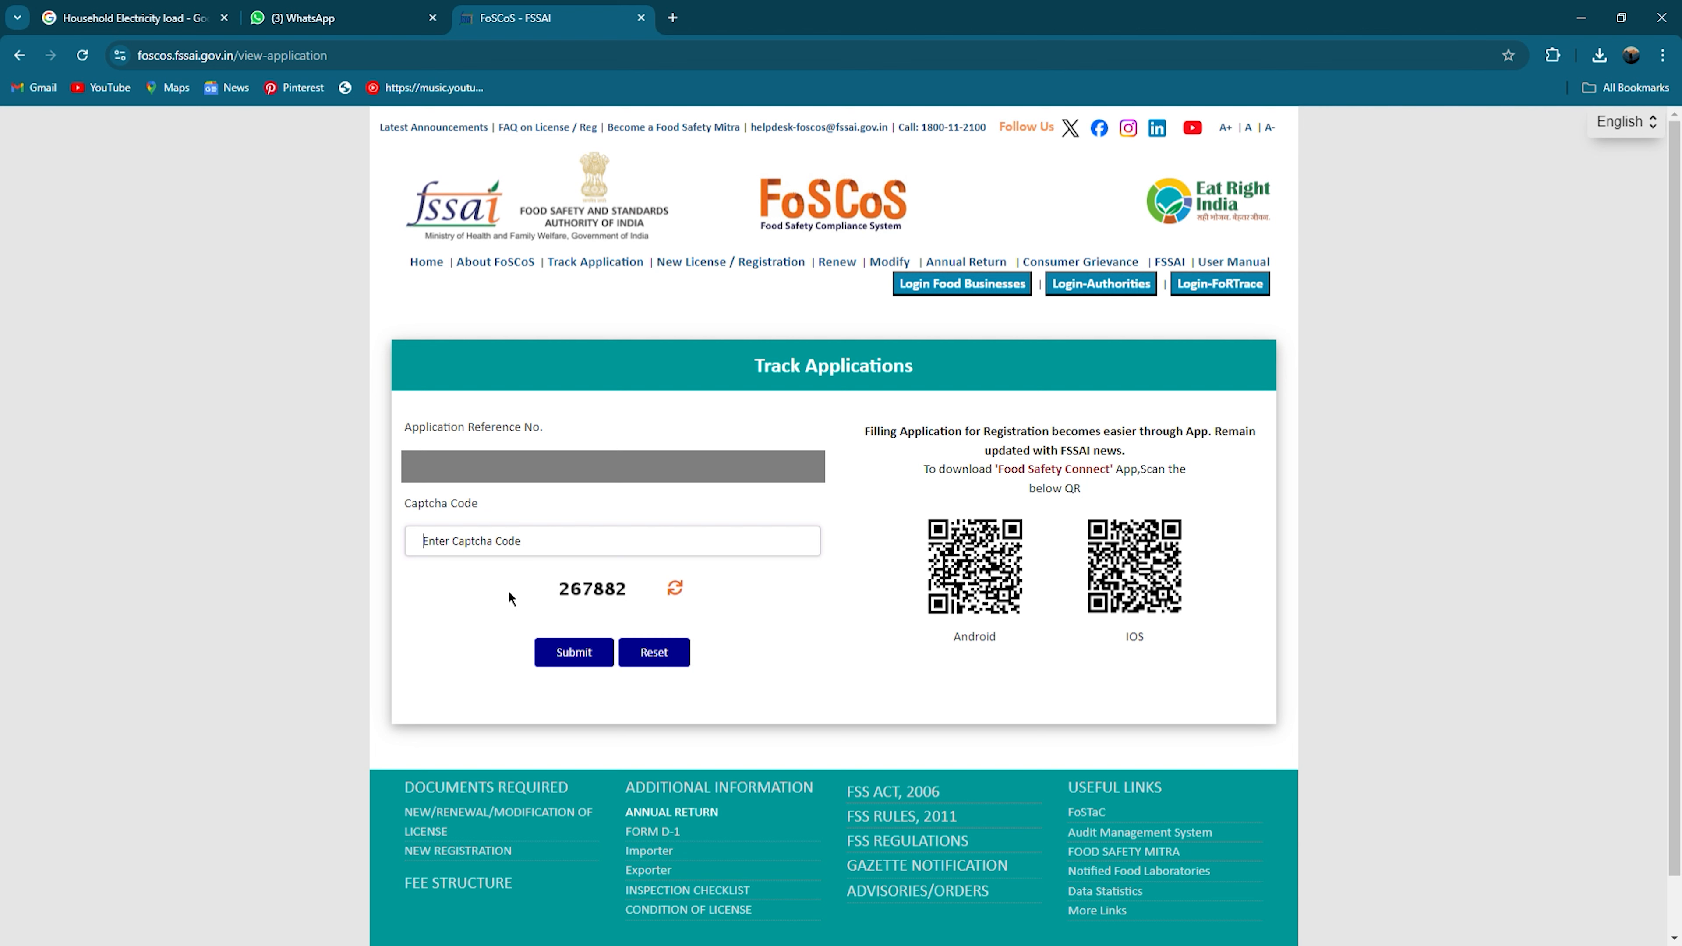
{"action": "left_click", "coordinate": [463, 544]}
{"action": "key", "text": "BackSpace"}
- Submit to show status Stage 1: Processing to be initiated, then follow the 'click here & Login!' link
{"action": "left_click", "coordinate": [589, 652]}
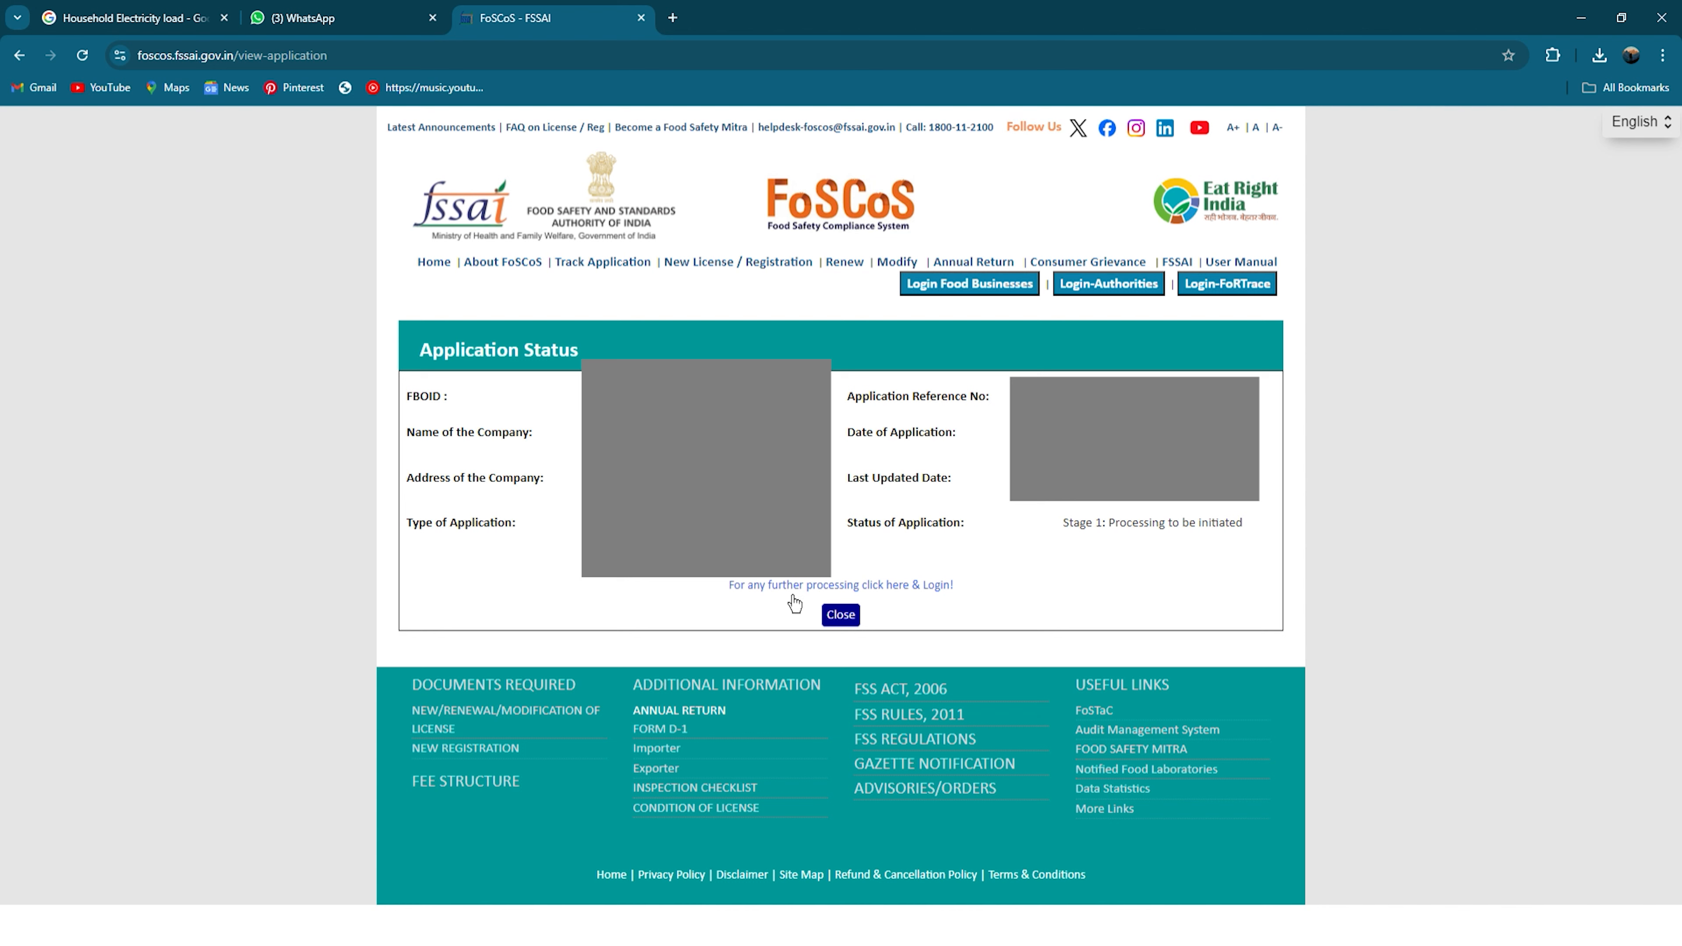
{"action": "left_click", "coordinate": [887, 603]}
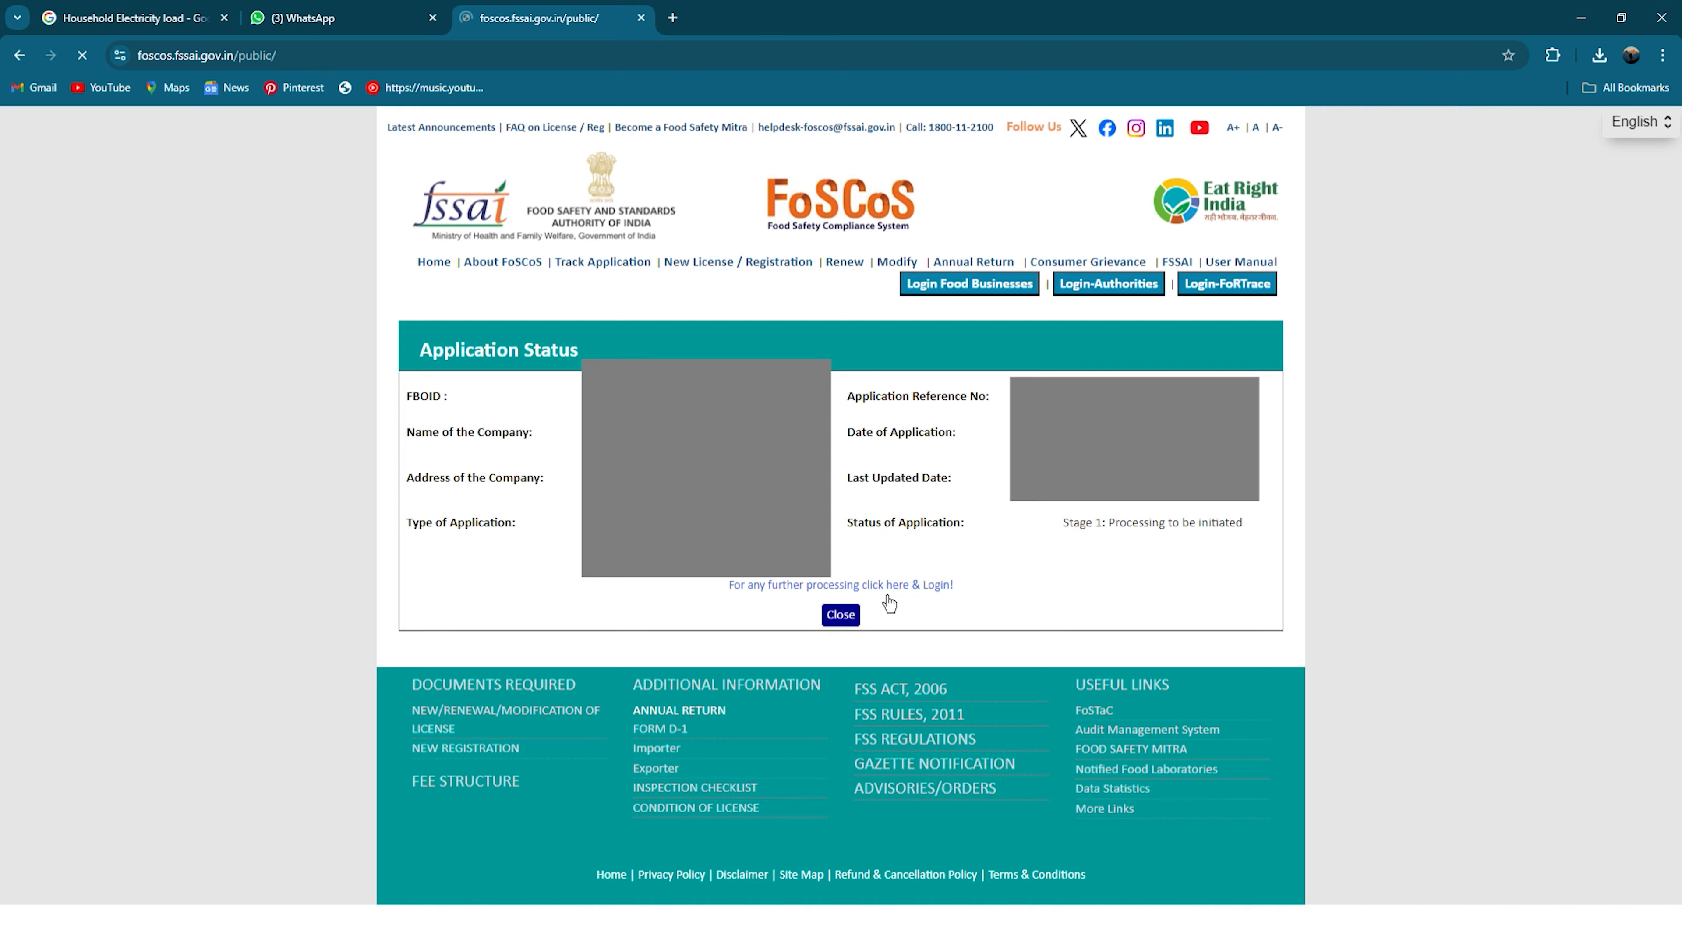